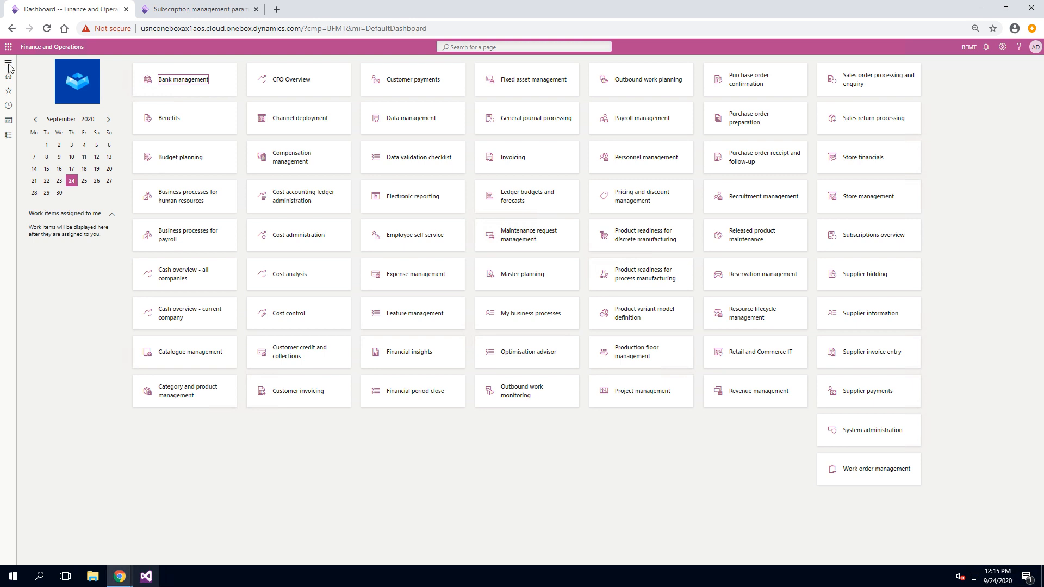
Step: Open the Subscription management cockpit from the Subscription management module
click(8, 62)
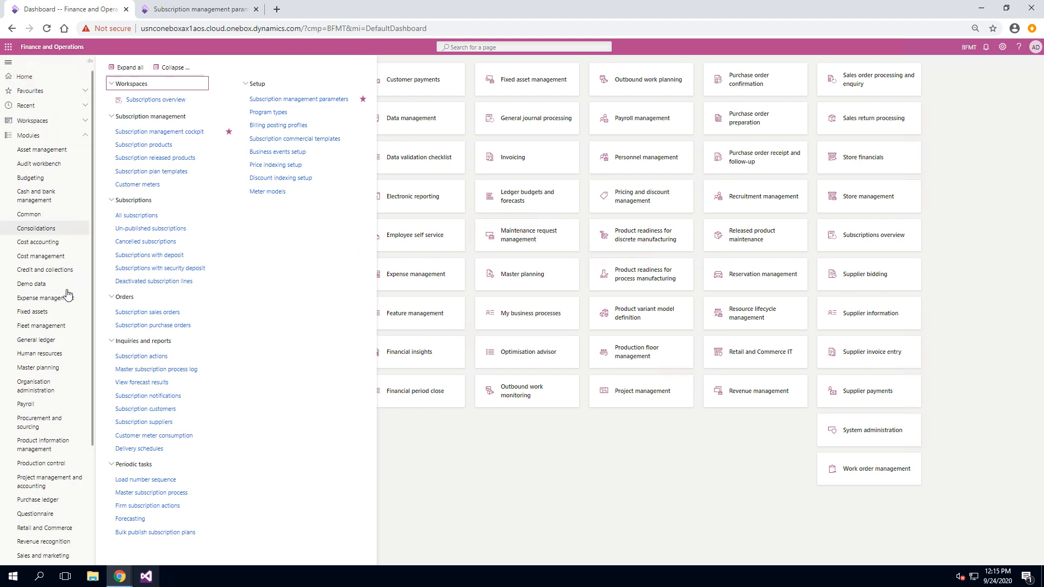
scroll(54, 403, down, 2)
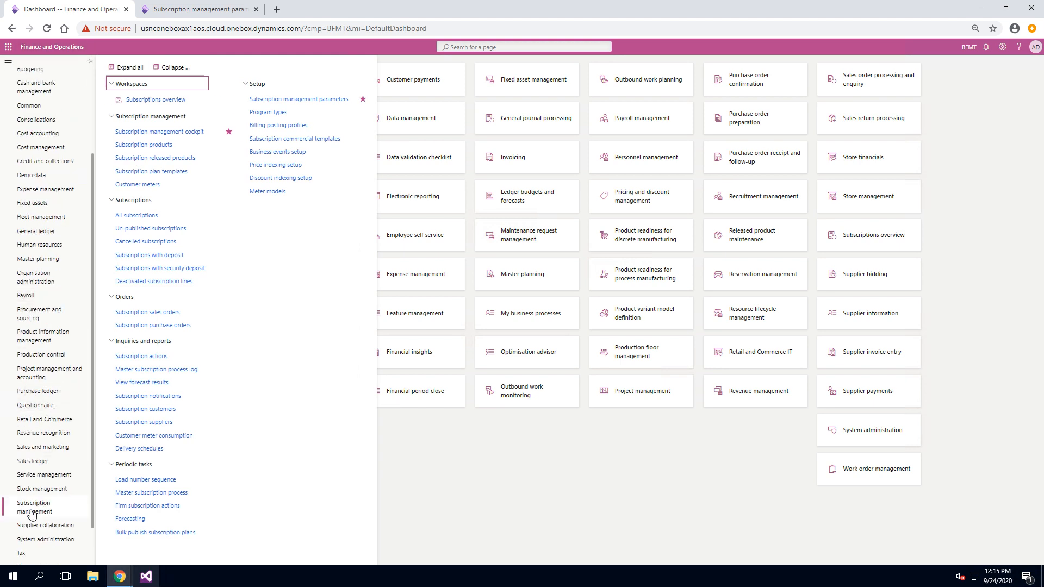
click(187, 133)
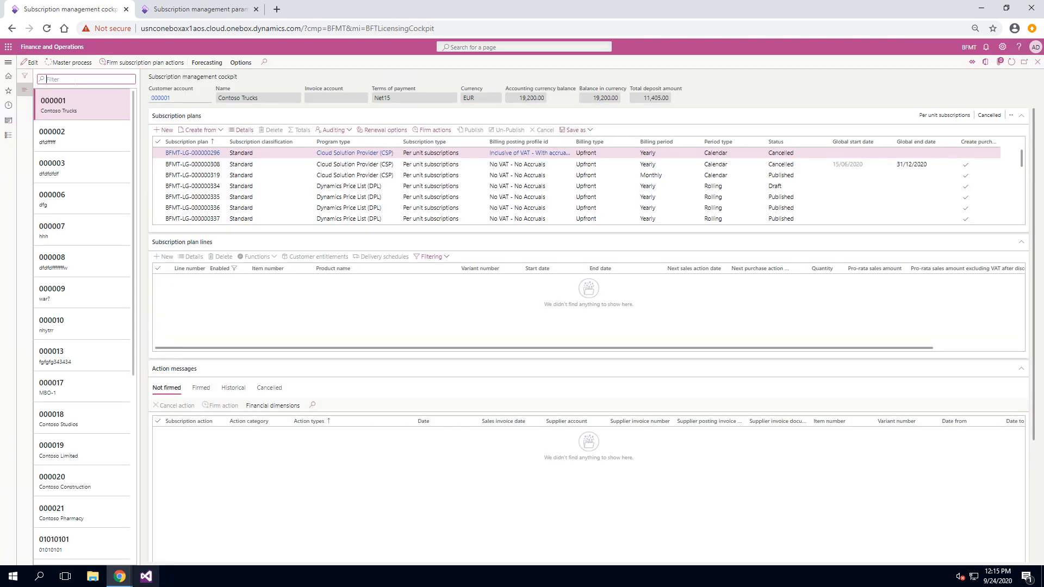
Step: Filter the customer list by name for "contoso" and select Contoso Construction
text(c)
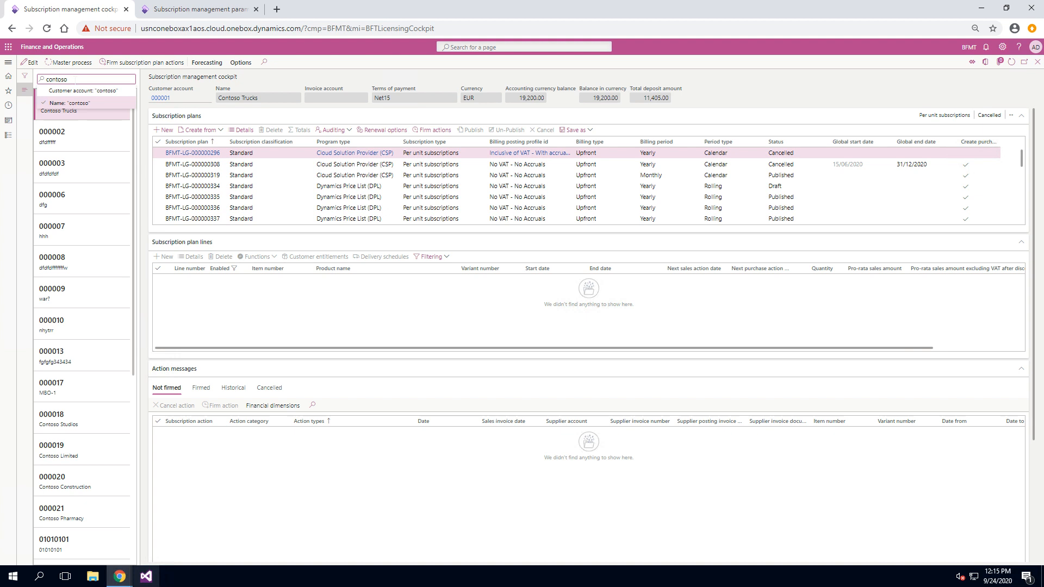
text(ontoso)
click(66, 105)
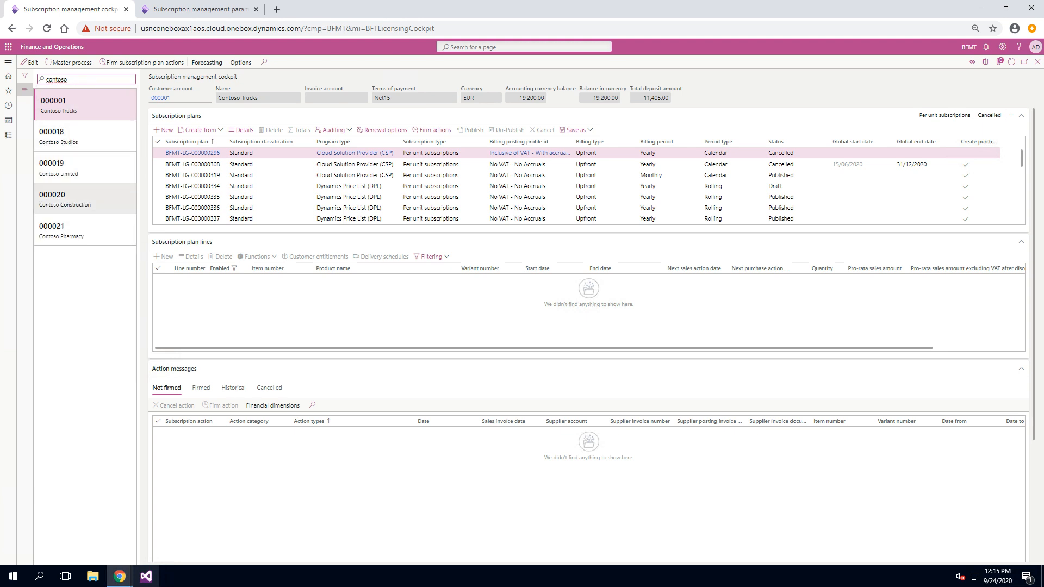
click(60, 199)
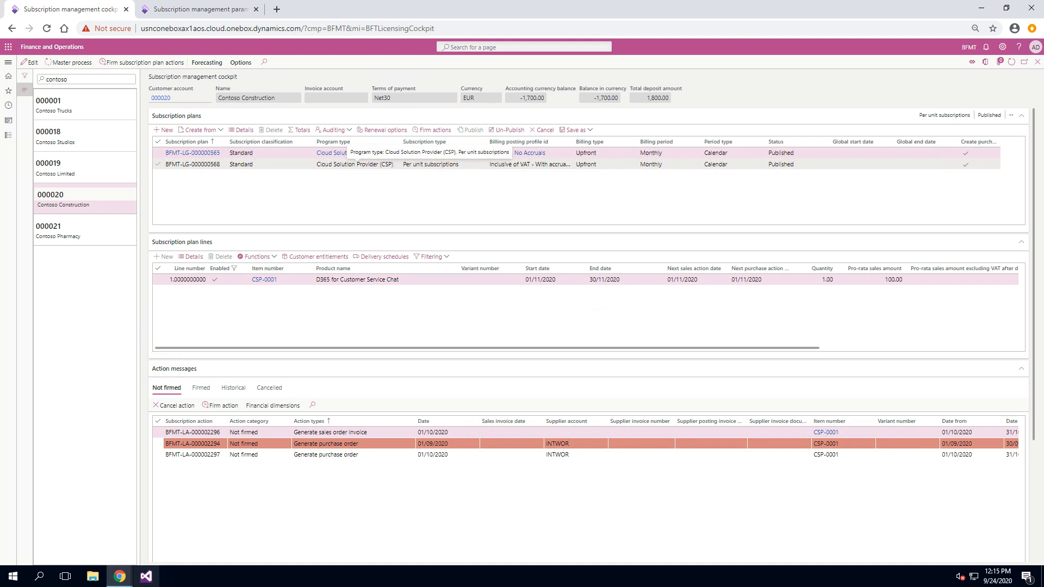
Step: Create a subscription plan with program type Cloud Solution Provider (CSP) and billing posting profile No VAT - No Accruals
click(164, 130)
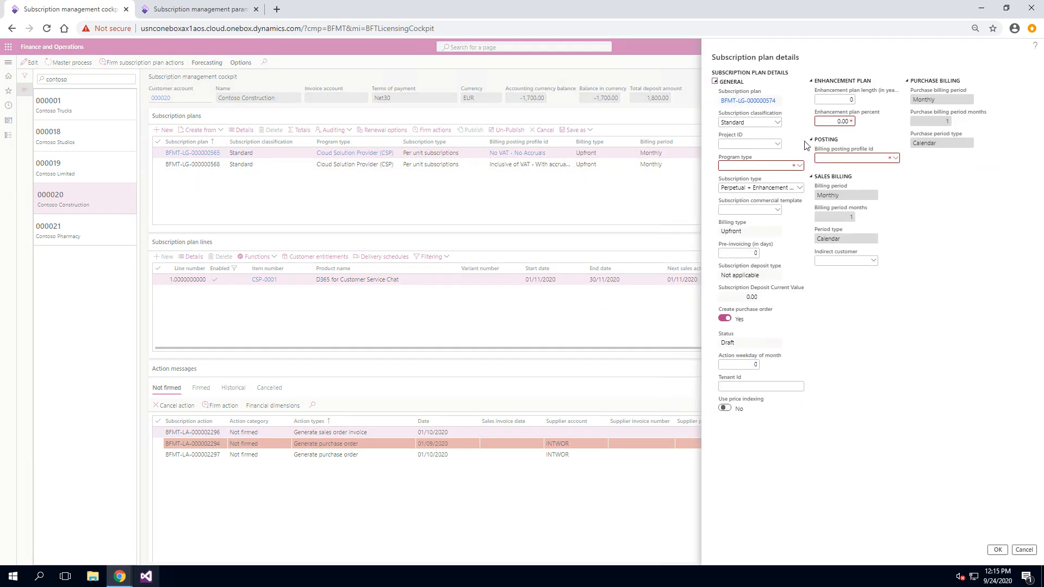
click(798, 165)
click(797, 165)
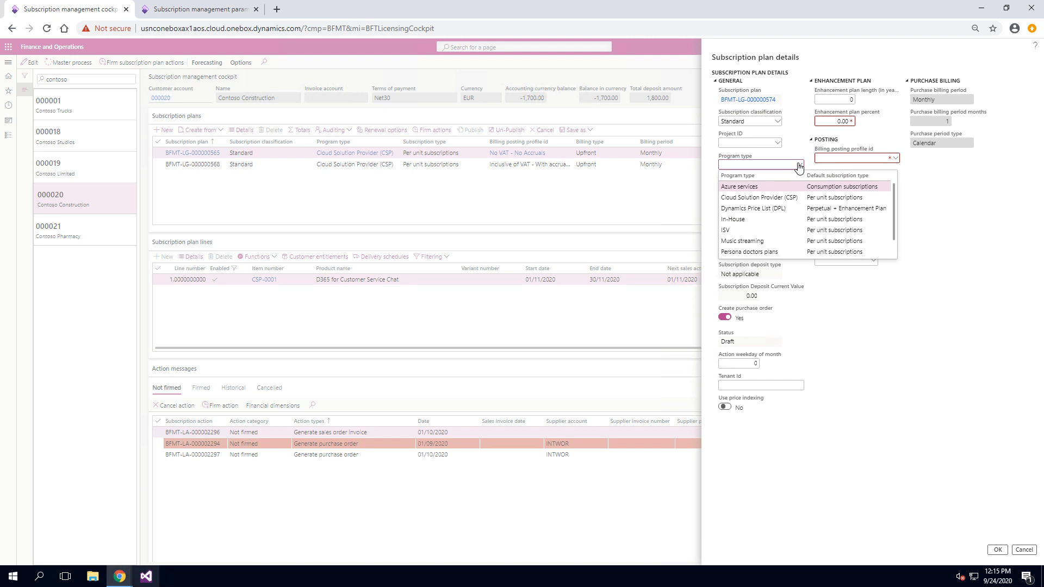
click(772, 196)
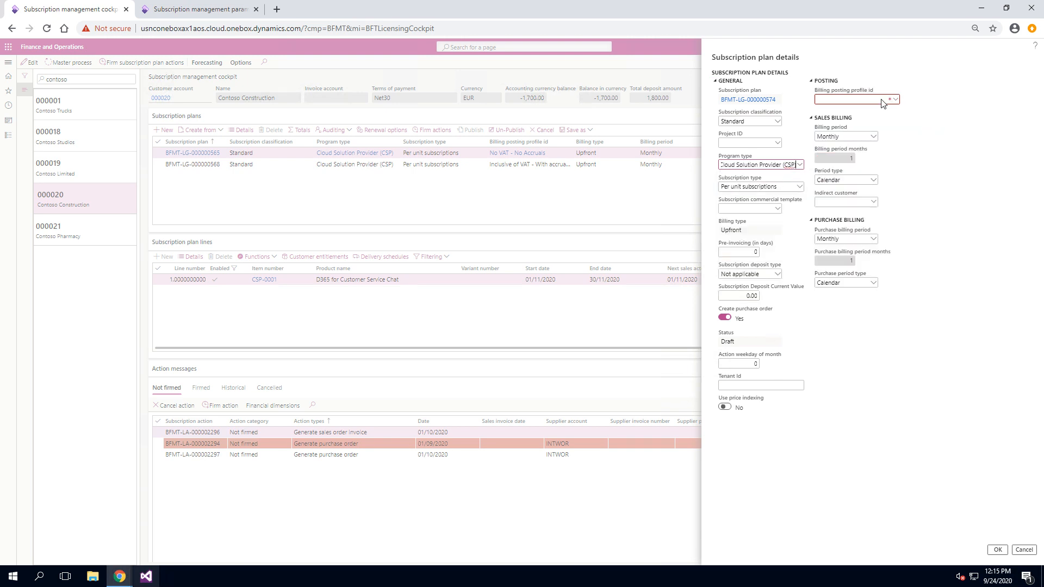
click(895, 100)
click(848, 143)
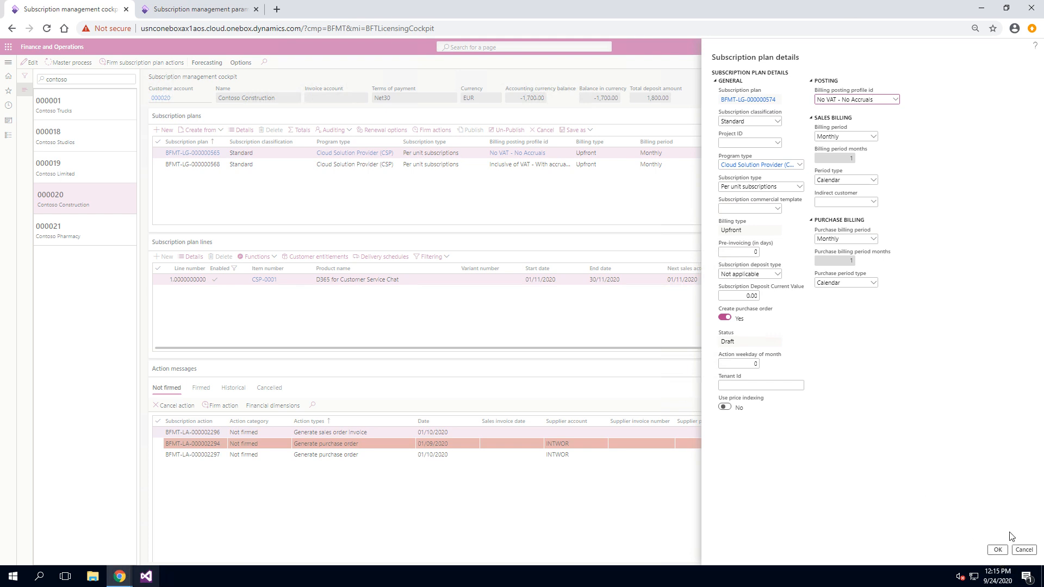
click(998, 549)
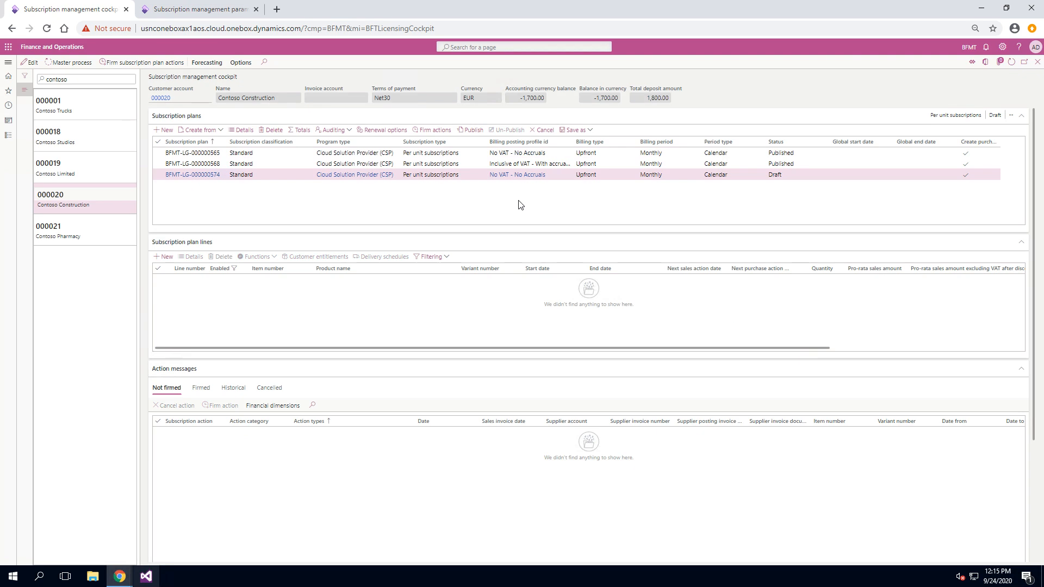
Step: Set the new plan's renewal options to global start date 01/09/2020 and 3 fixed cycles before renewal
click(391, 130)
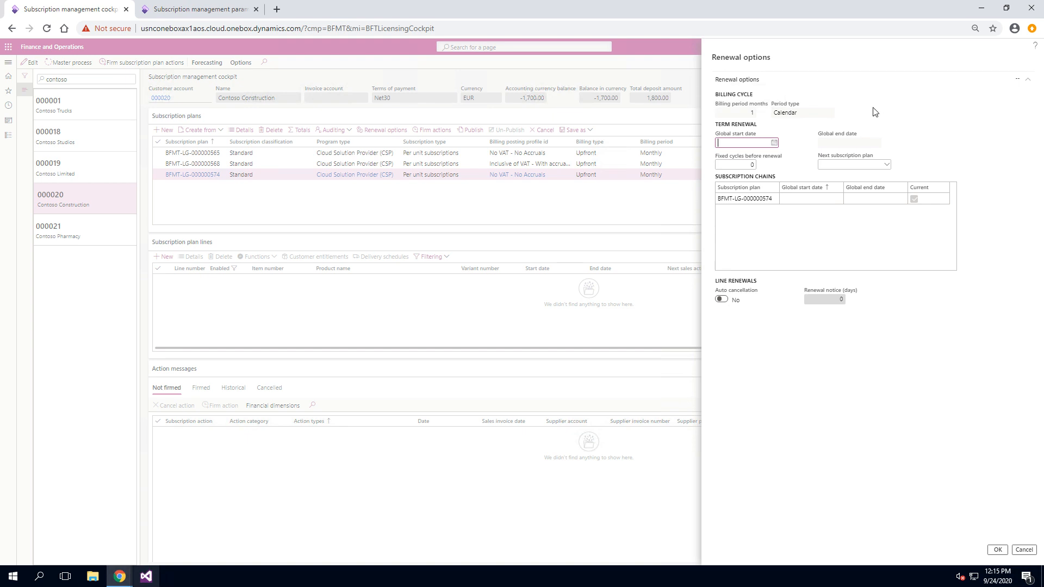
click(774, 142)
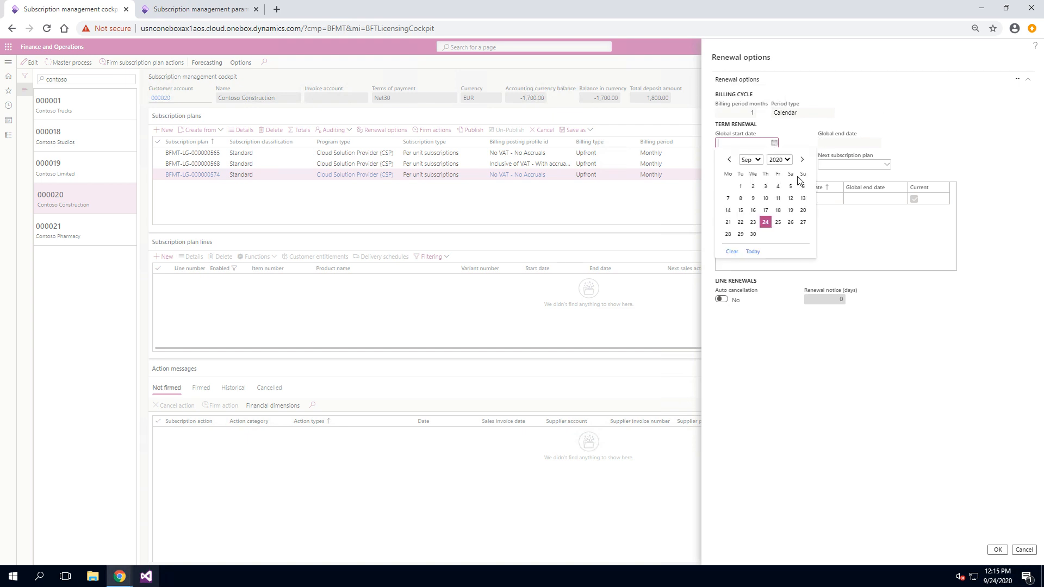
click(741, 186)
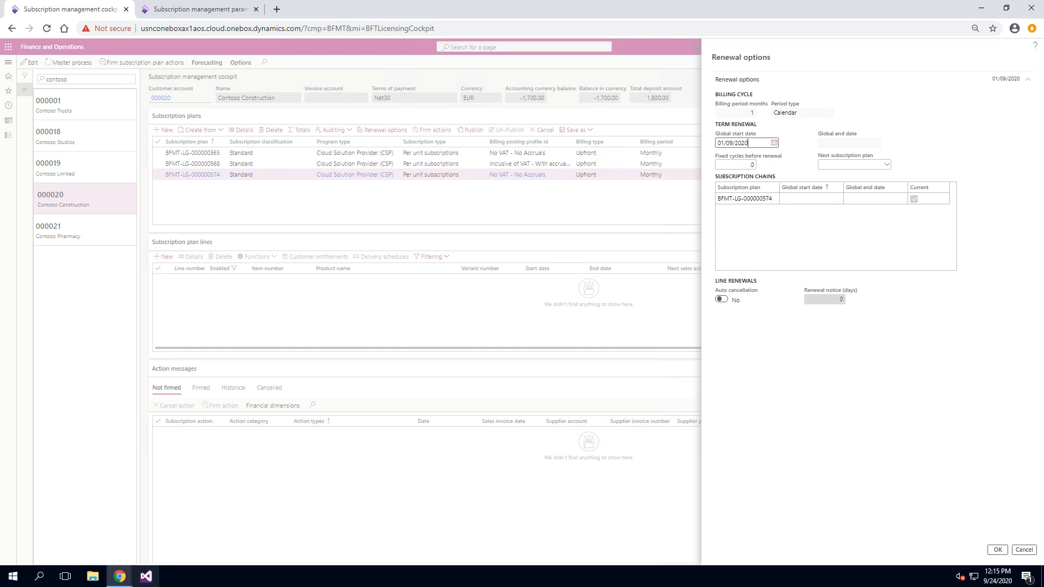
key(Tab)
text(3)
click(979, 123)
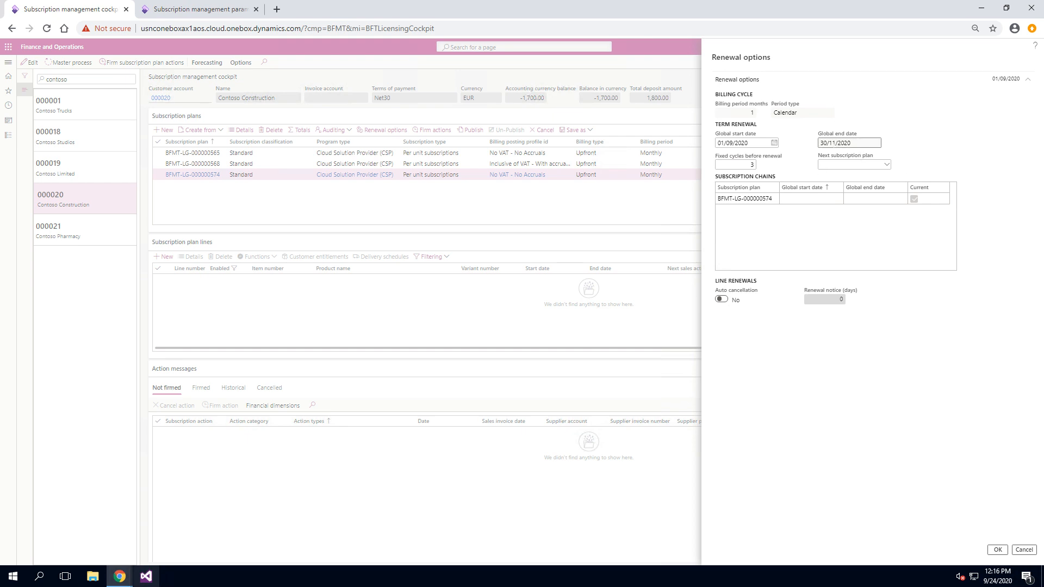
click(848, 143)
click(997, 550)
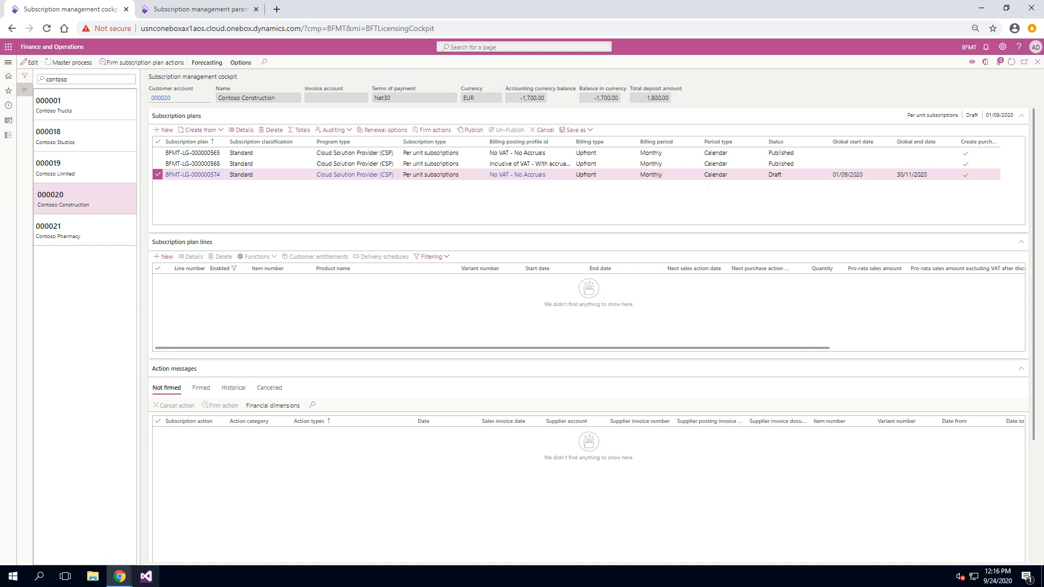
Step: Add a subscription plan line for item CSP-0001 with quantity 1
click(165, 256)
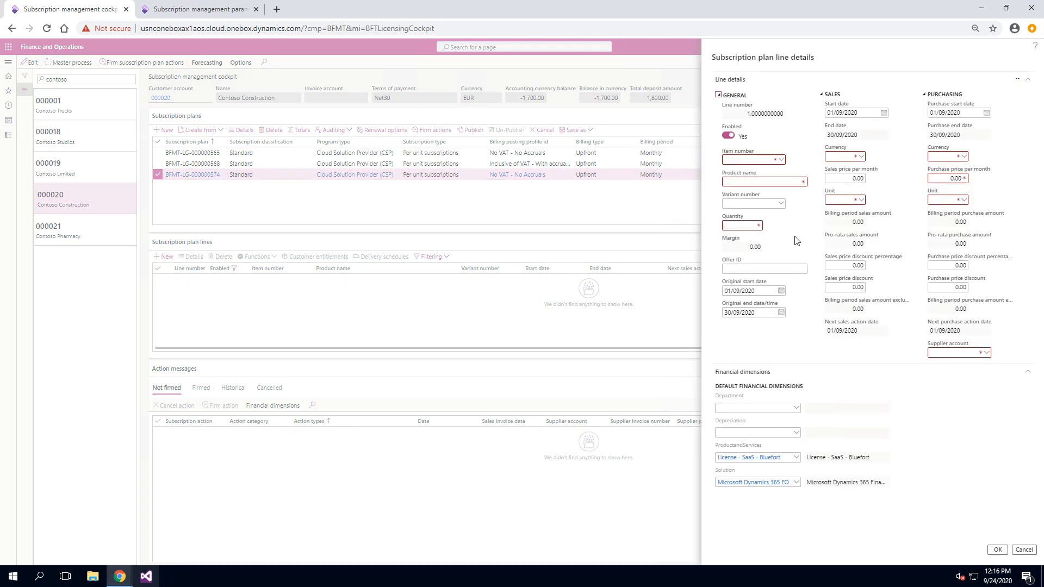
click(781, 159)
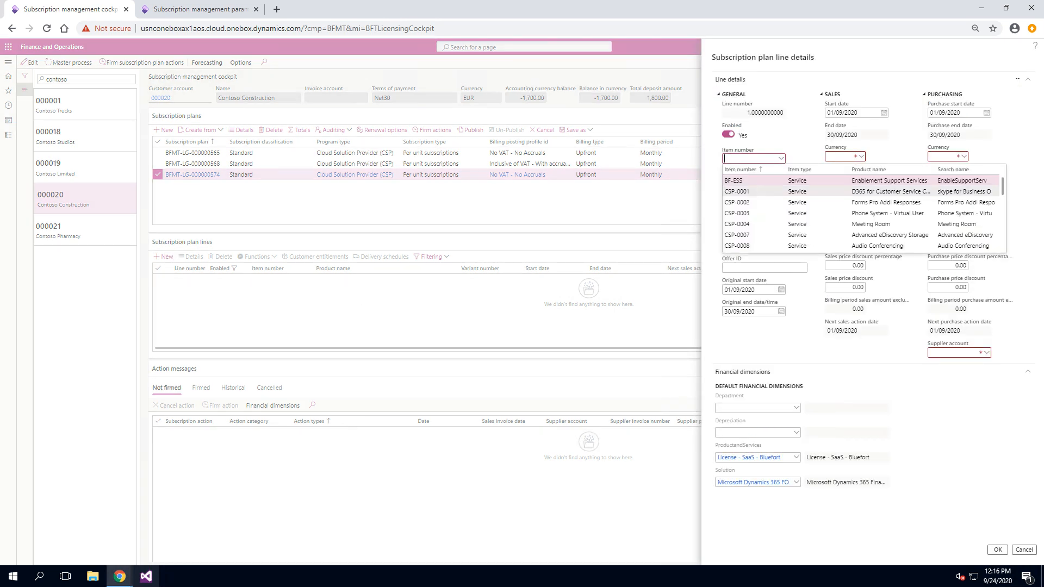
click(788, 191)
click(839, 113)
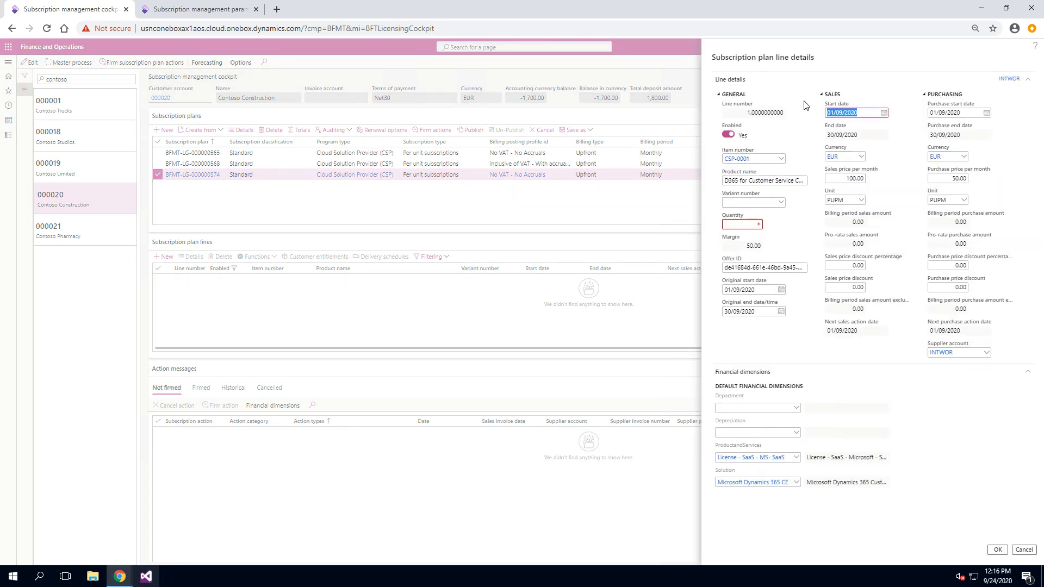
click(742, 224)
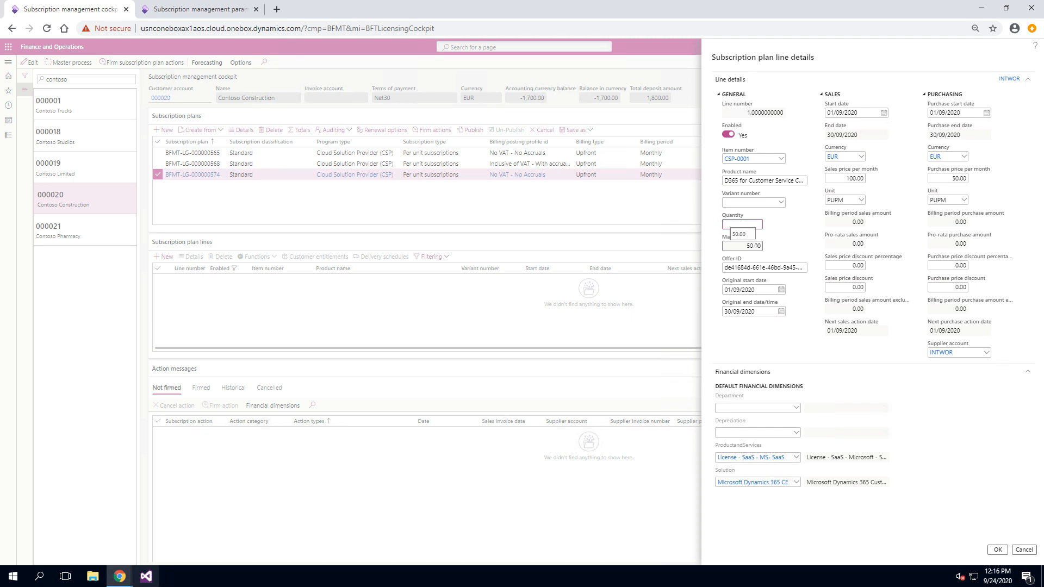
click(921, 529)
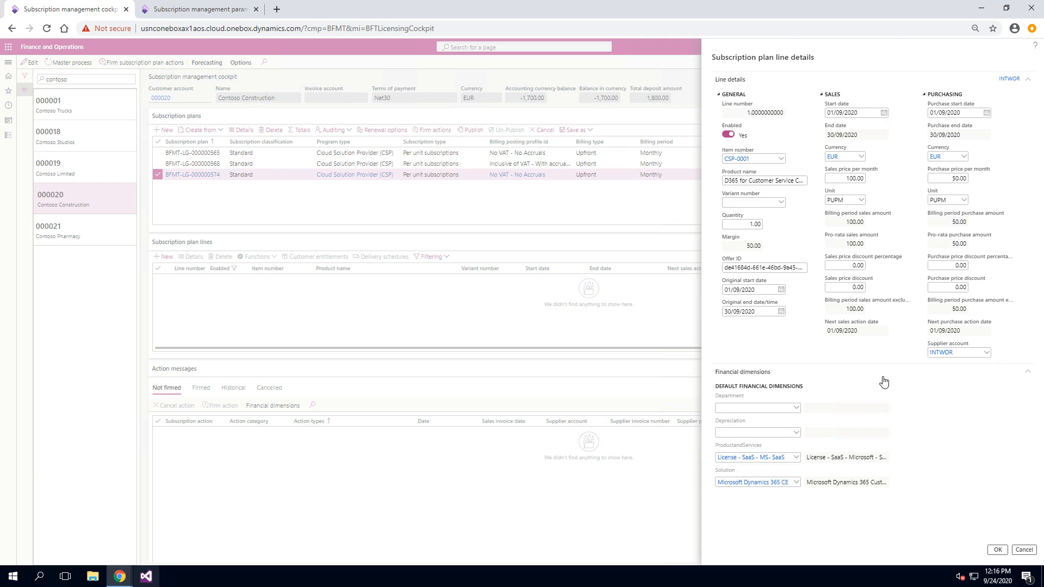
click(998, 550)
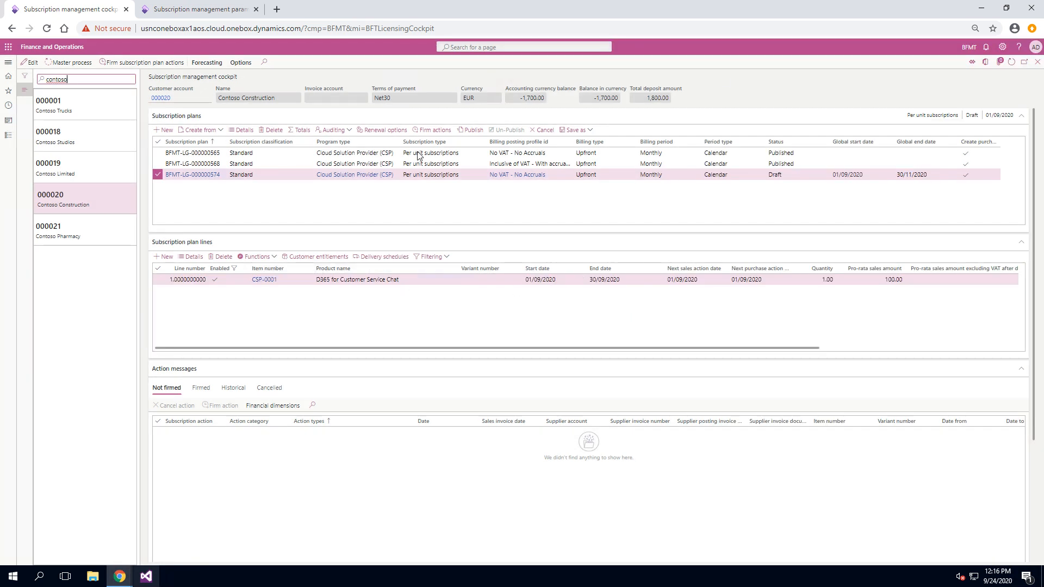
Step: Publish the draft subscription plan for Contoso Construction
click(467, 117)
click(466, 125)
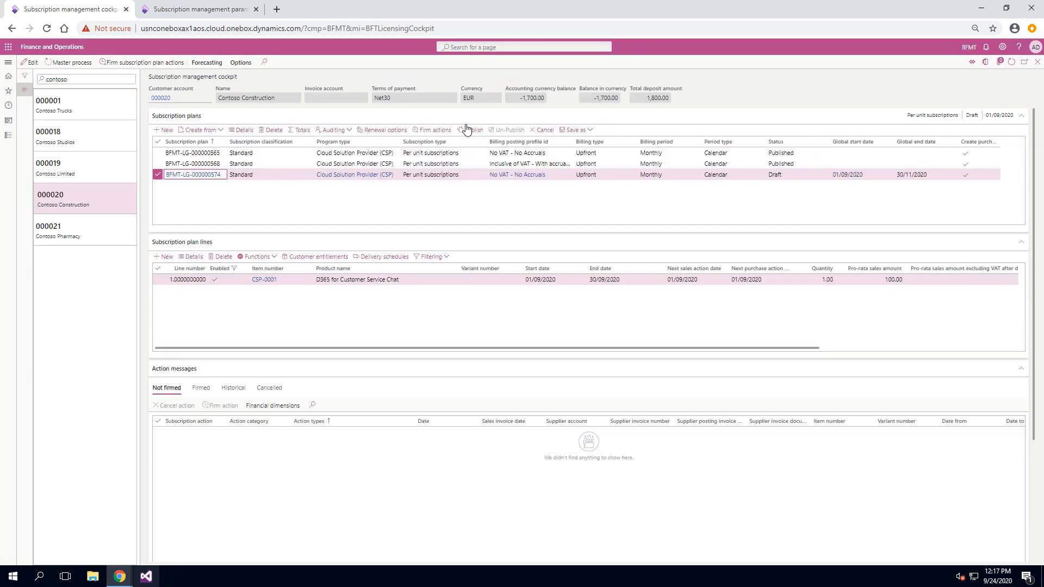
click(470, 130)
click(605, 276)
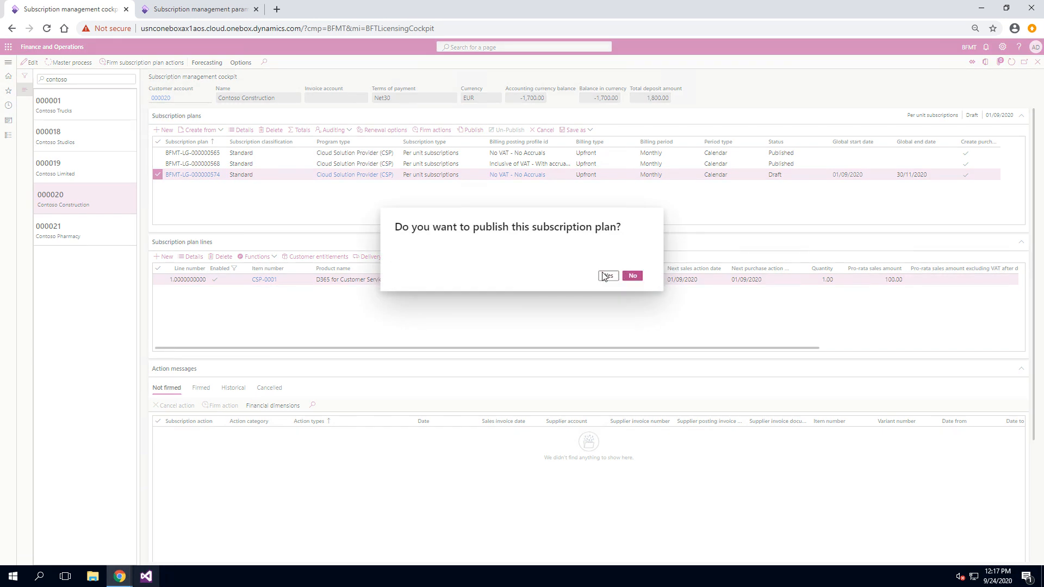
Step: Run the master process for the published plan and firm its subscription plan actions
click(58, 63)
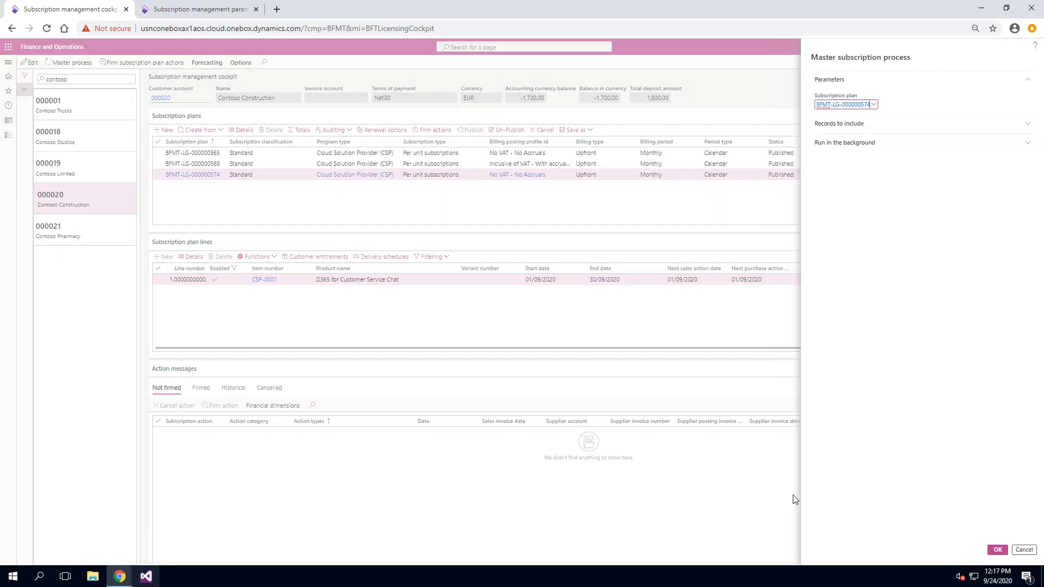
click(992, 552)
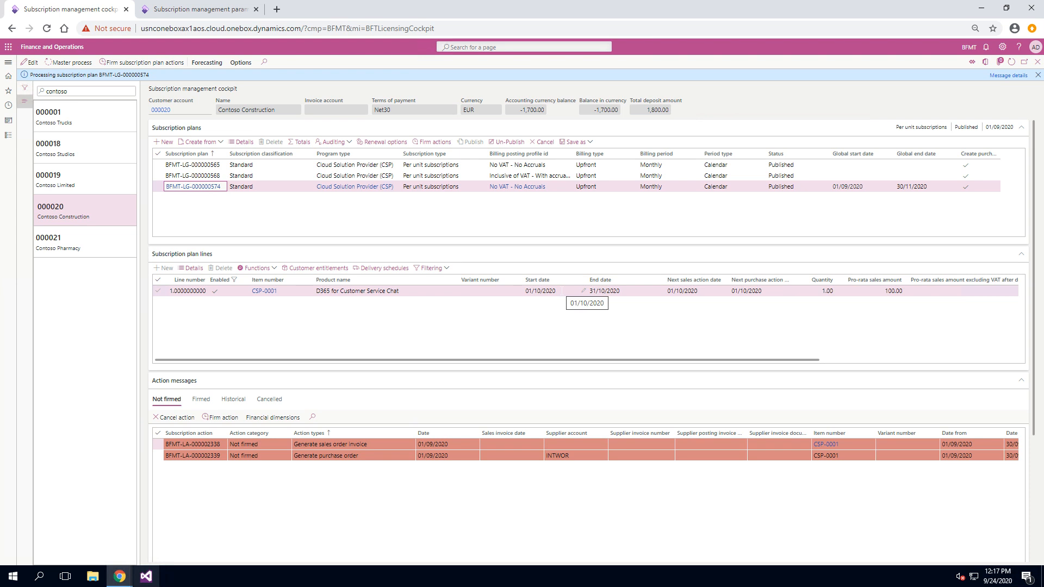
click(562, 291)
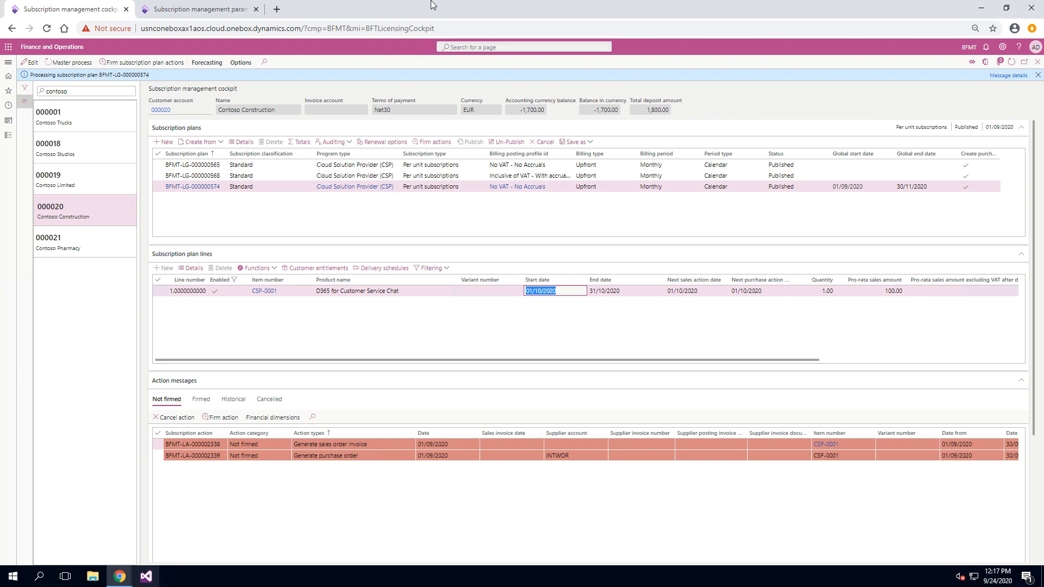
click(180, 64)
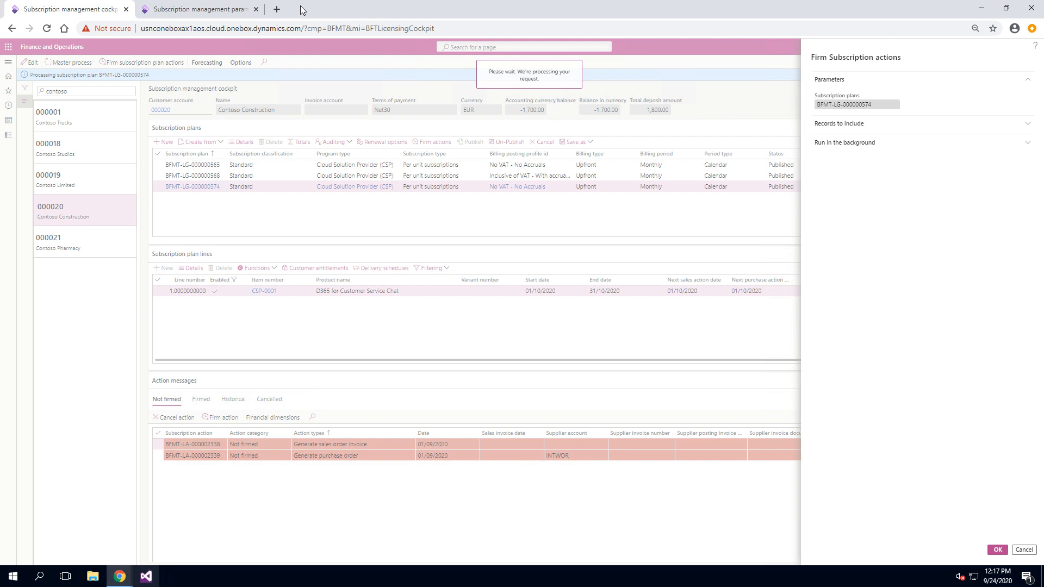
Step: In the Subscription management parameters, set the test date to 01/10/2020 and save
click(234, 8)
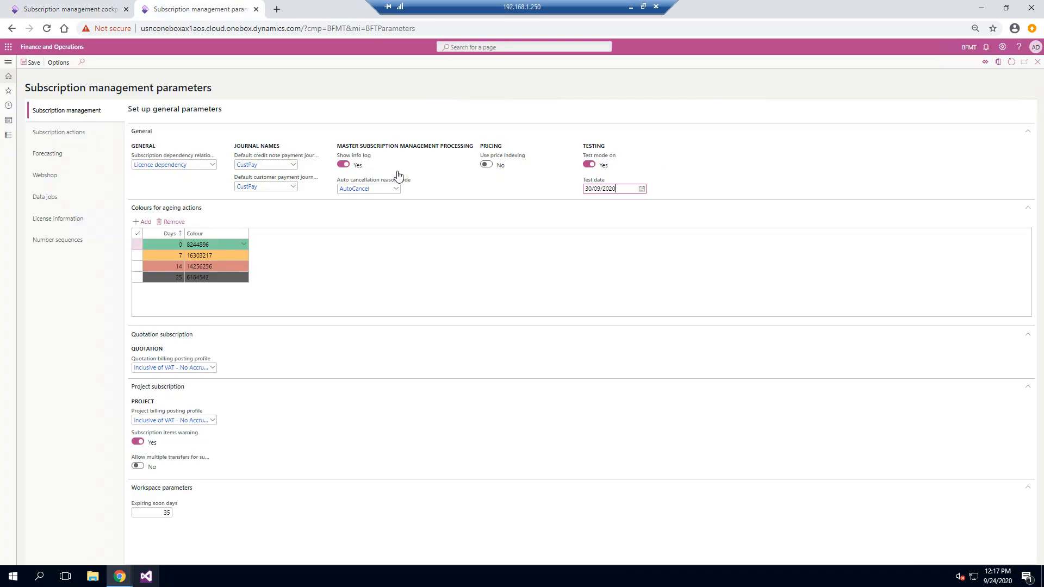
click(641, 188)
click(668, 207)
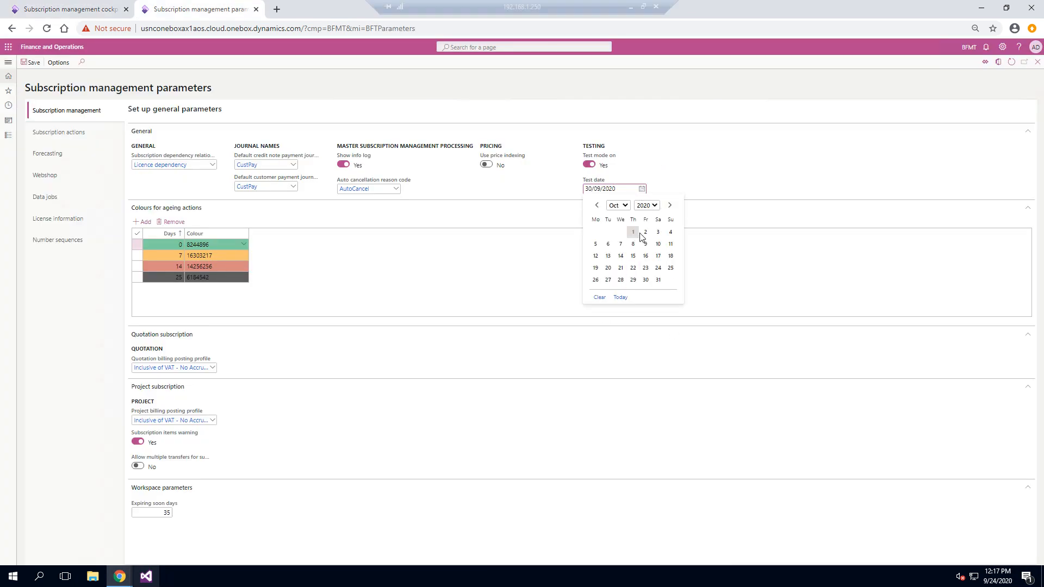
click(646, 232)
click(644, 190)
click(630, 233)
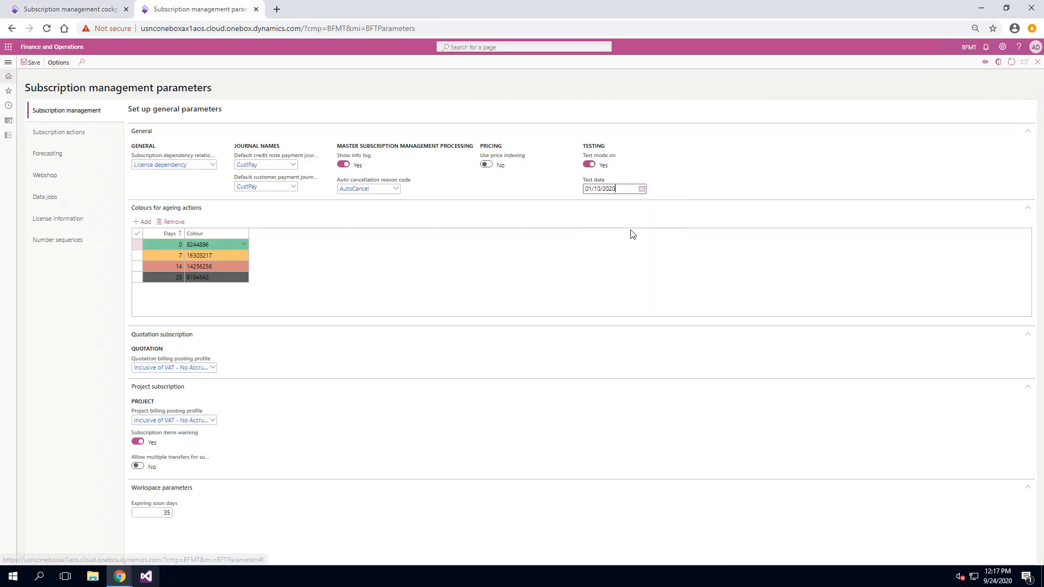
click(30, 63)
Step: Return to the cockpit, dismiss the notifications and run the master process again for the October billing period
click(77, 10)
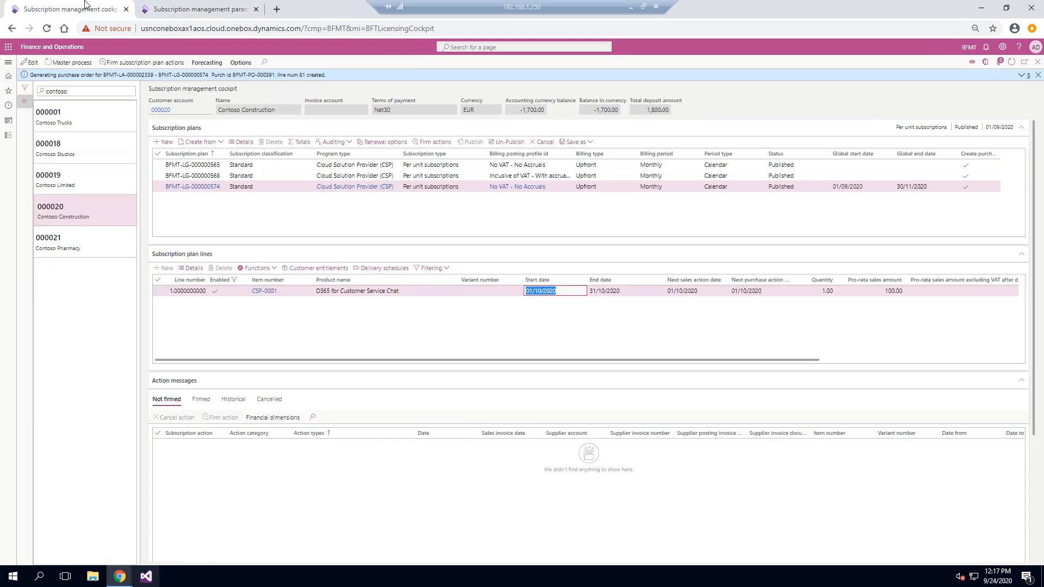
click(1037, 74)
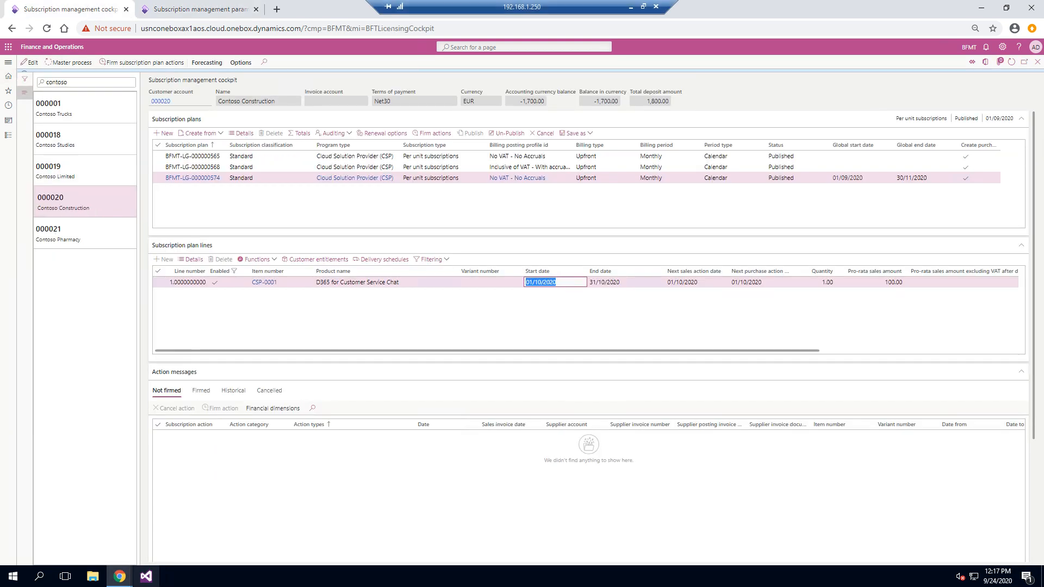
click(69, 63)
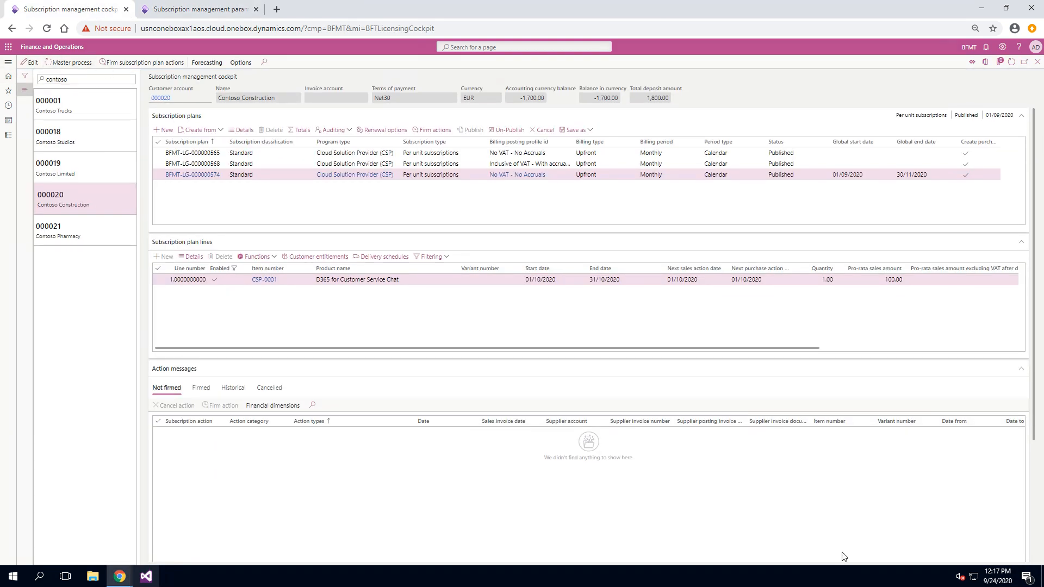
click(996, 550)
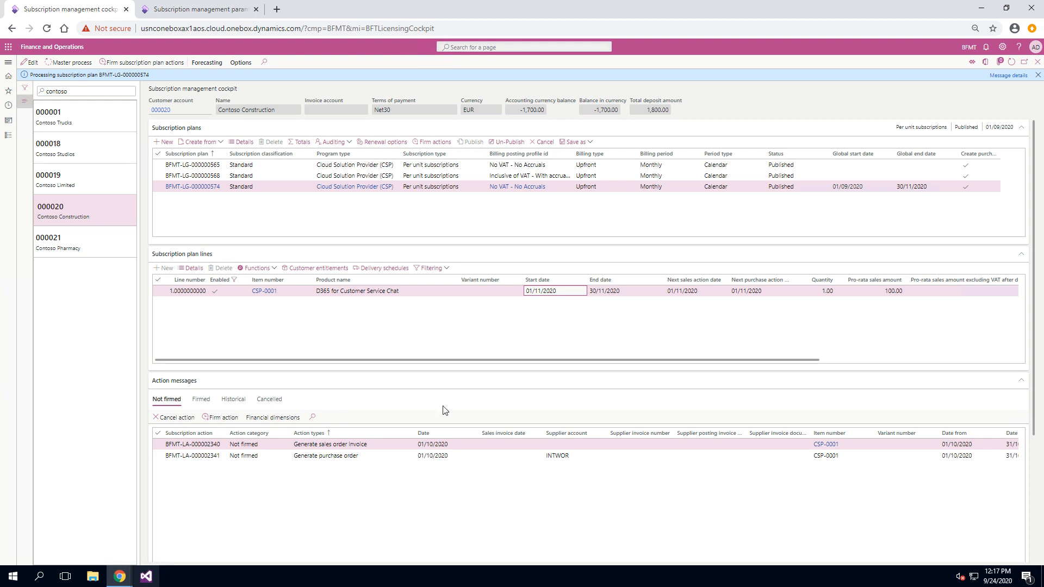
Step: Firm the October subscription plan actions for Contoso Construction's published fixed-term plan
click(162, 63)
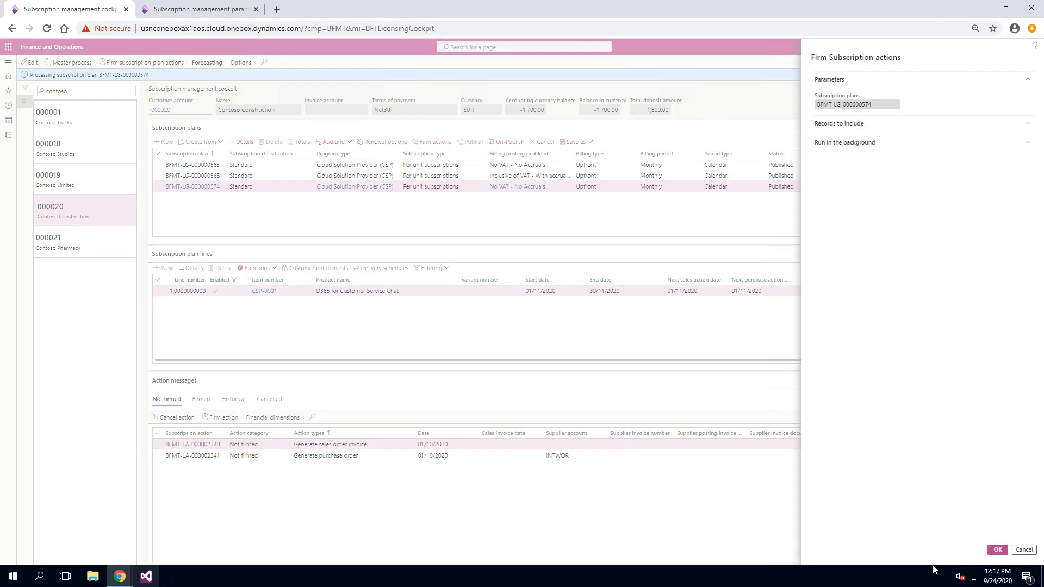
click(216, 7)
click(61, 7)
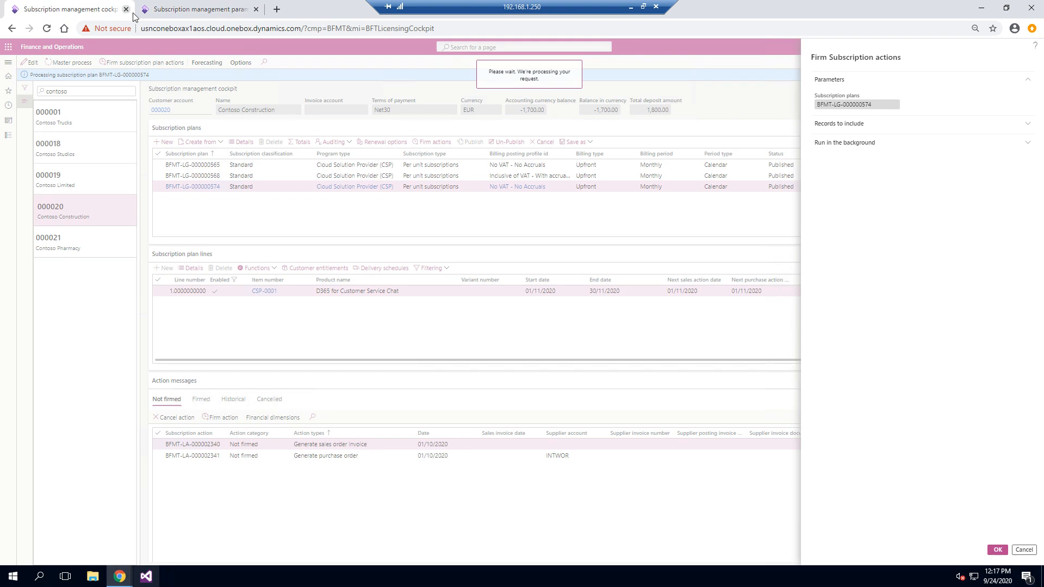
Step: In the Subscription management parameters, set the test date to 01/11/2020 and save
click(191, 10)
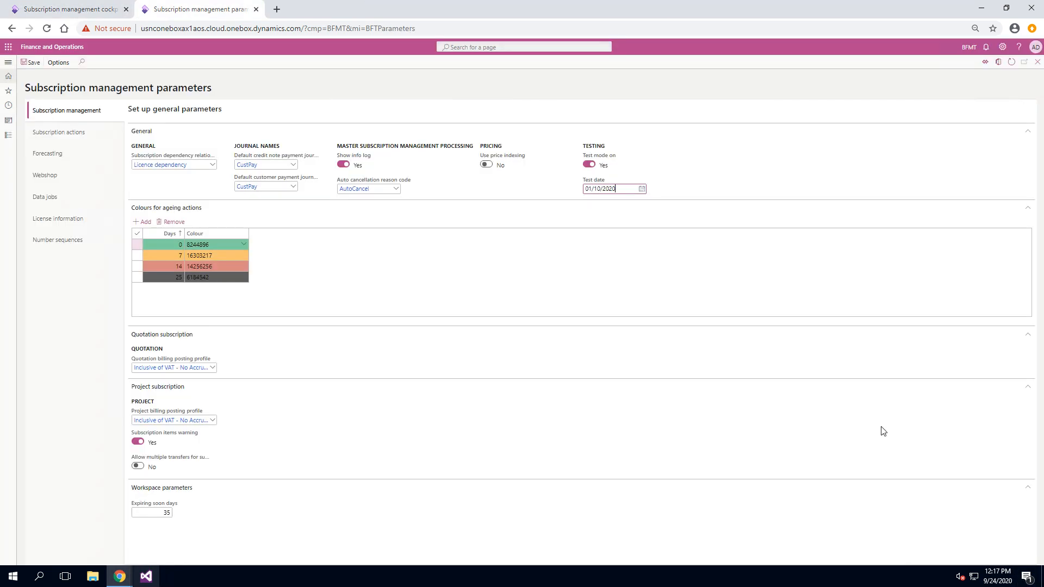
click(642, 192)
click(670, 205)
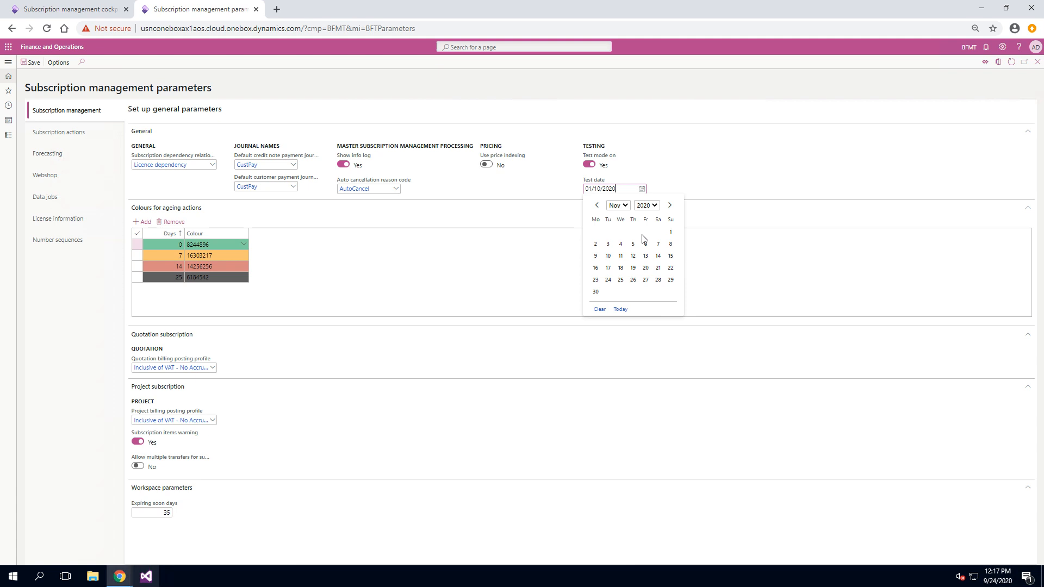
click(30, 62)
Step: Back in the cockpit, run the master process for the fixed-term plan and firm its November subscription plan actions
click(66, 9)
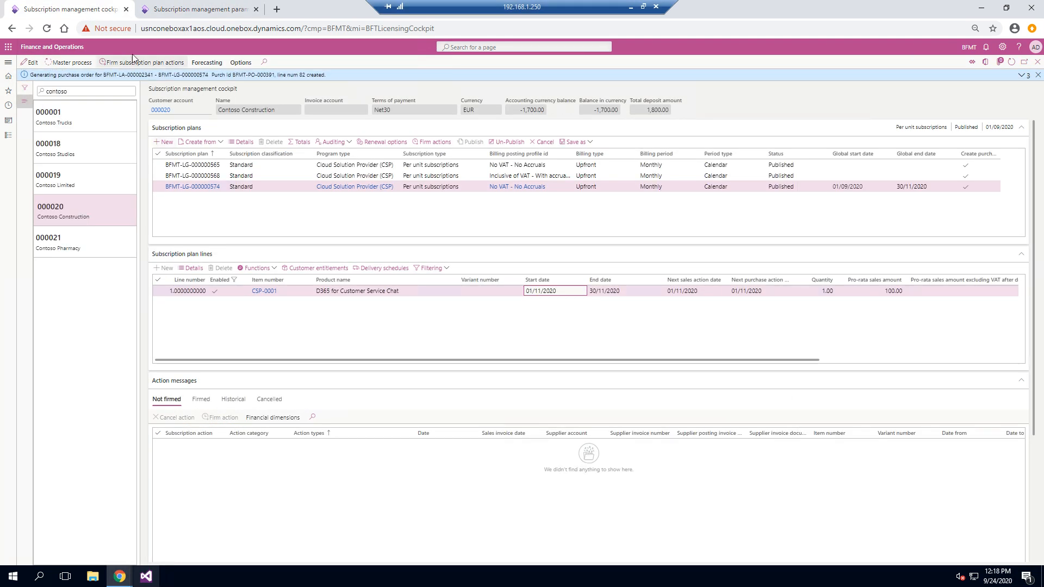
click(69, 62)
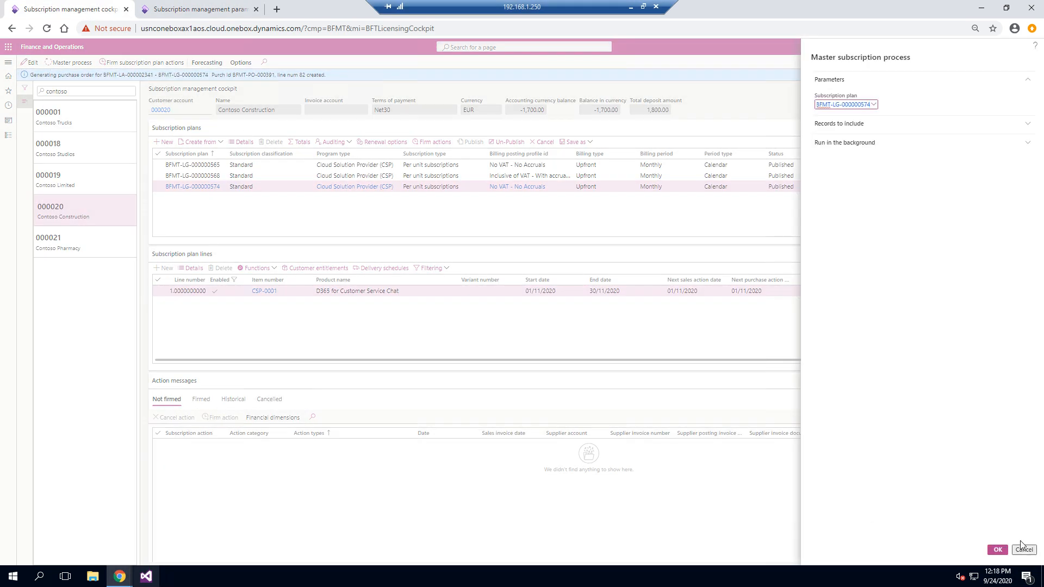
click(999, 550)
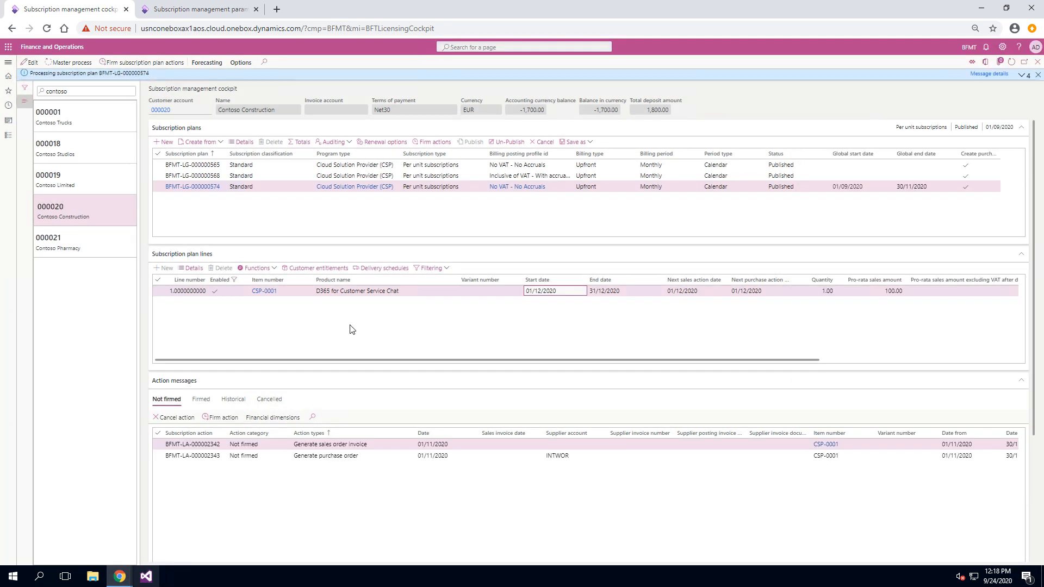
click(174, 63)
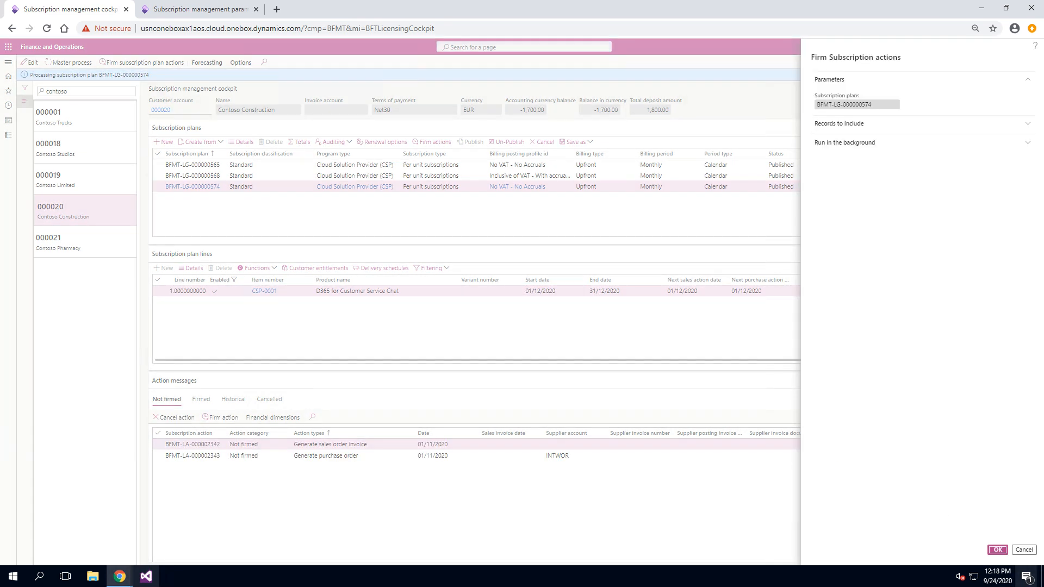
Step: Set the test date to 01/12/2020 in the Subscription management parameters and save
click(239, 9)
click(641, 189)
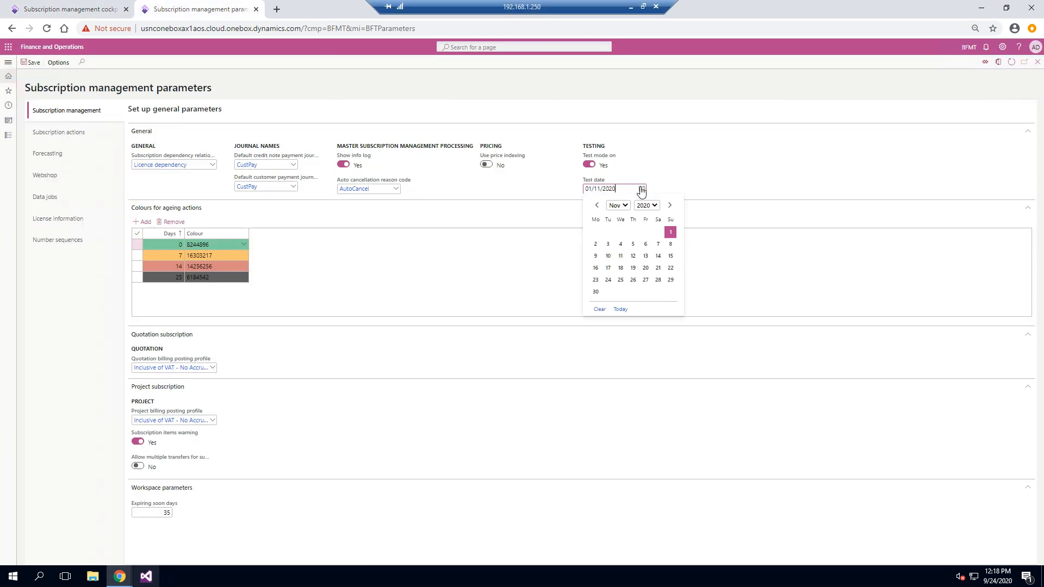
click(669, 205)
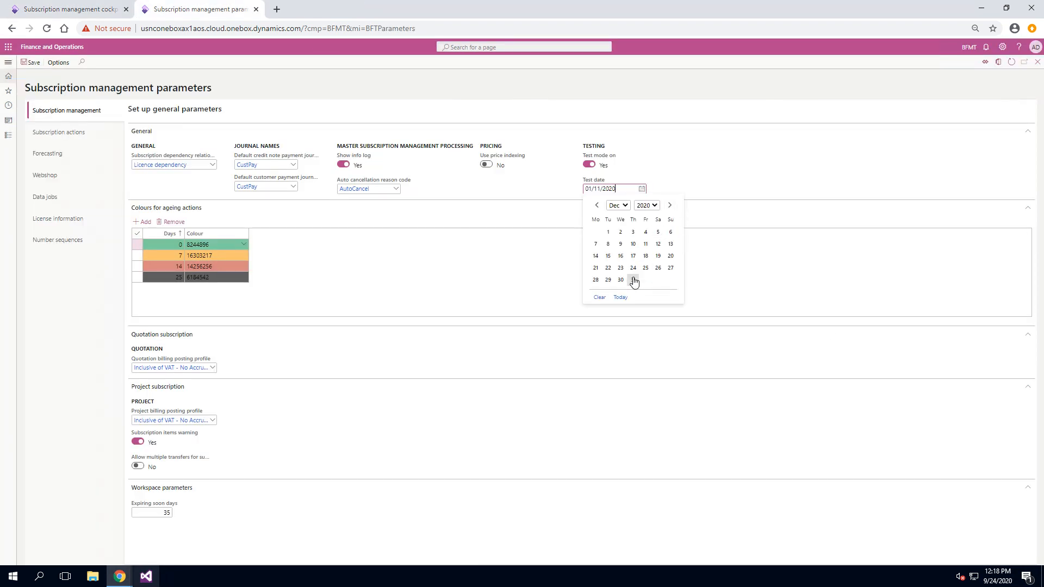
click(608, 232)
click(30, 62)
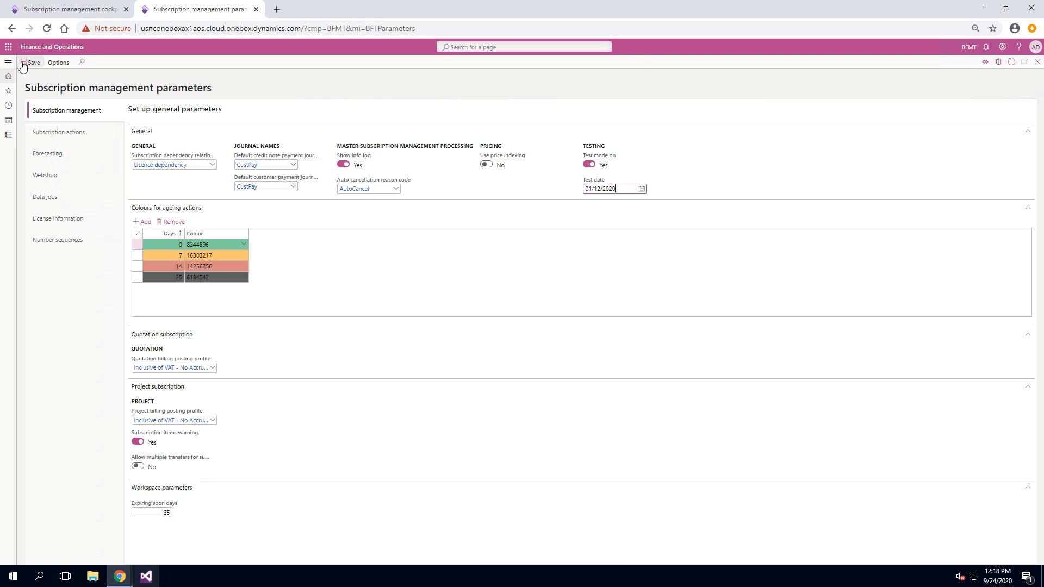
Step: Return to the cockpit, dismiss the notifications and run the master process for the plan past its global end date
click(48, 7)
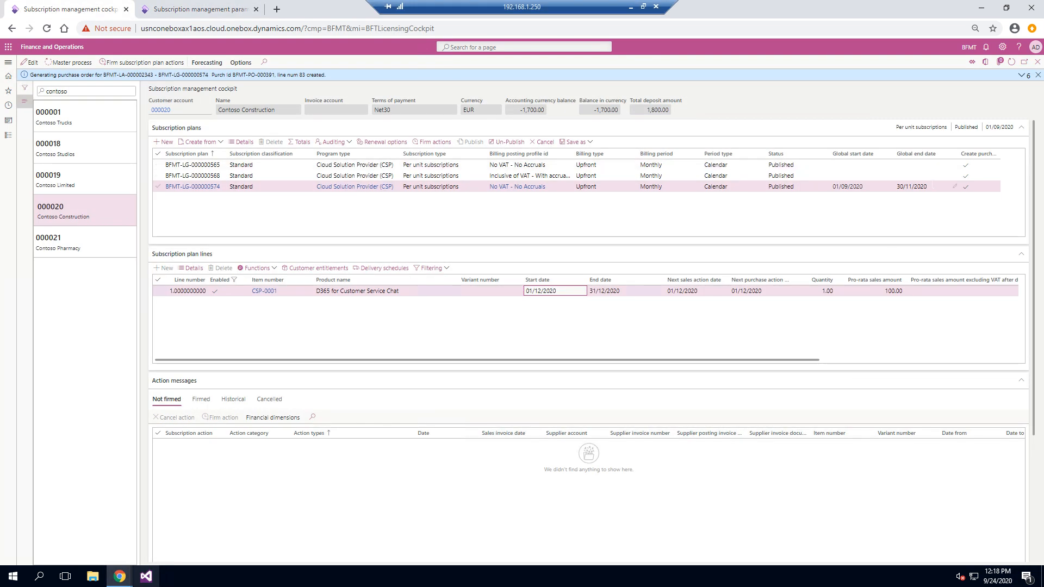
click(926, 186)
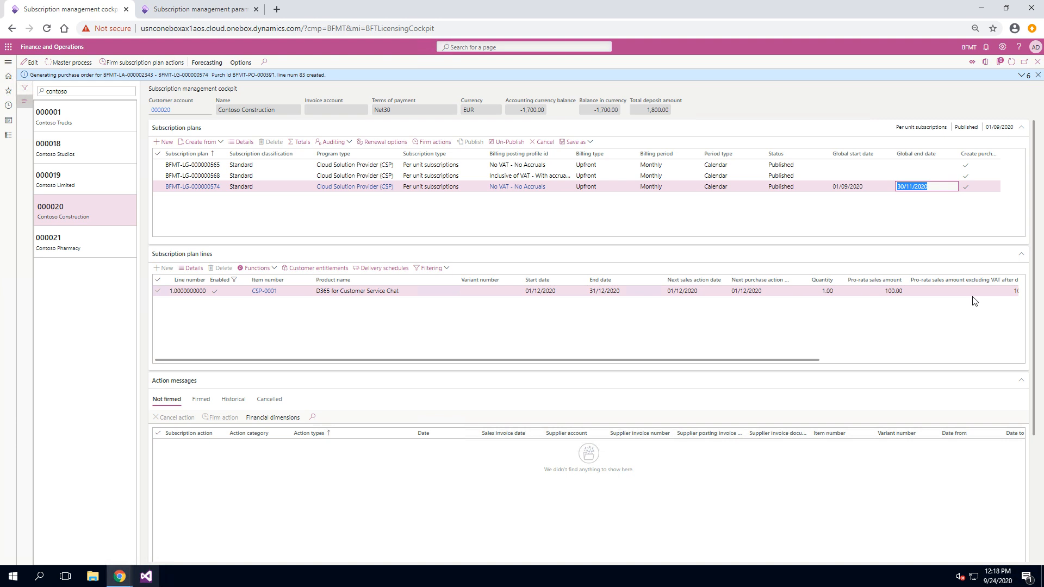
click(1038, 74)
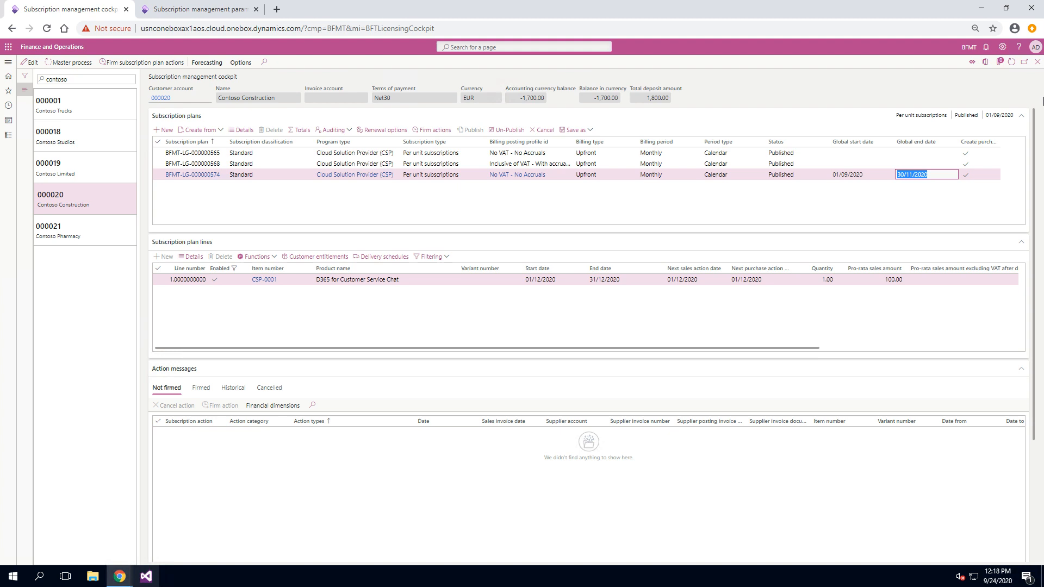
click(216, 247)
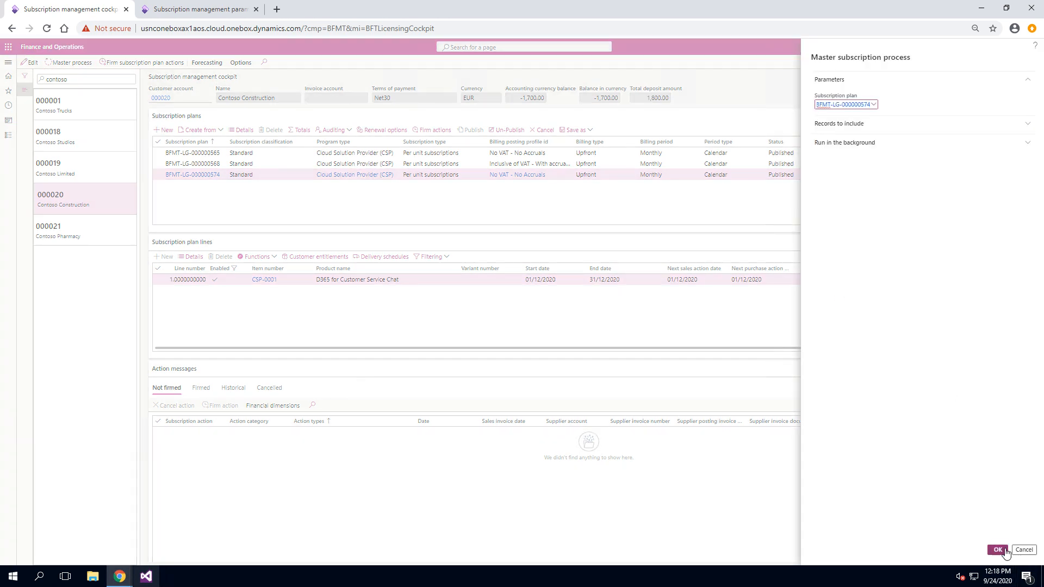
click(998, 549)
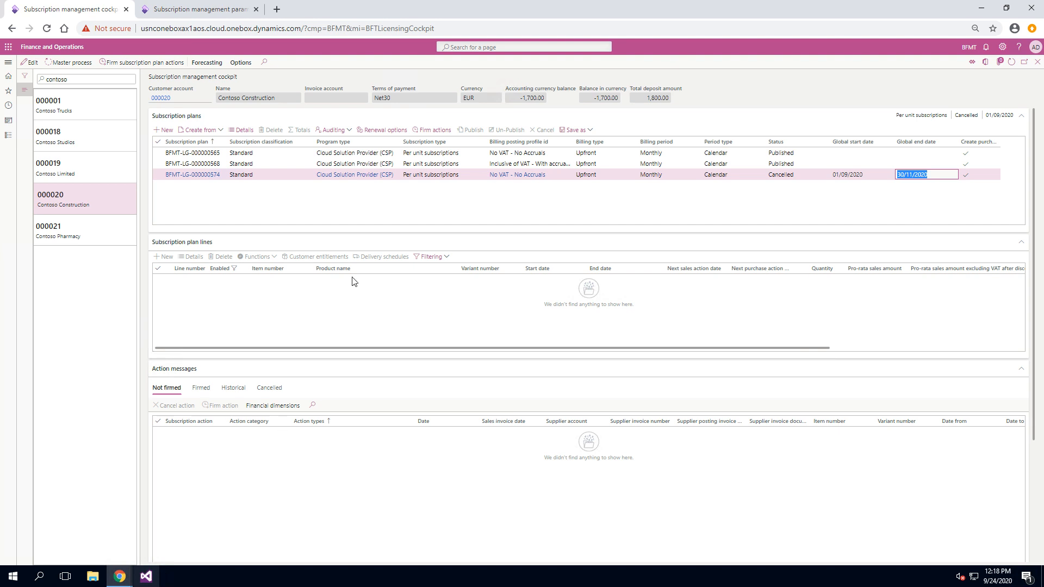
Step: Check the processed plan's status and change the plan lines filter to show all lines
click(778, 175)
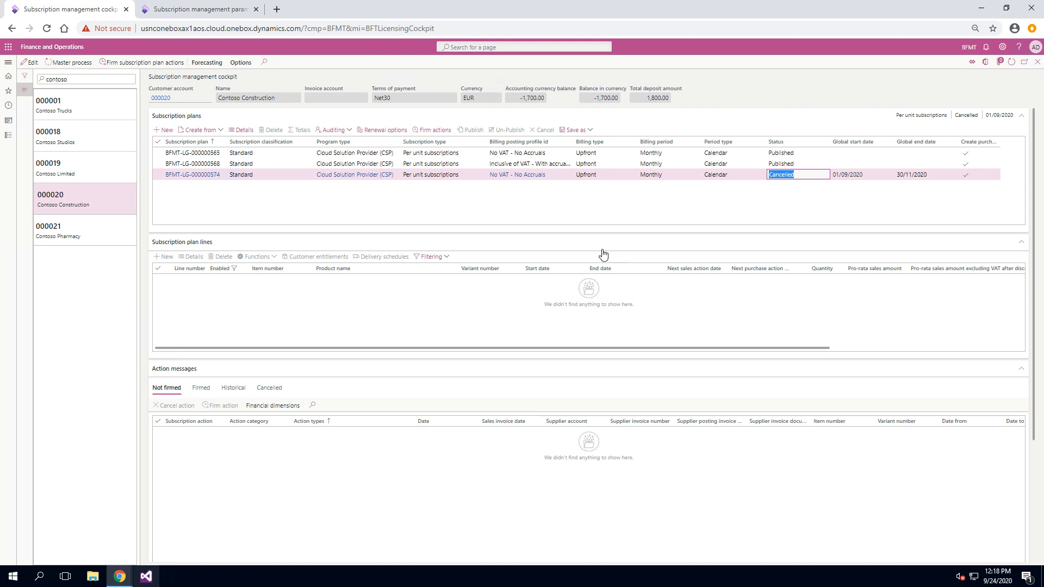
click(442, 260)
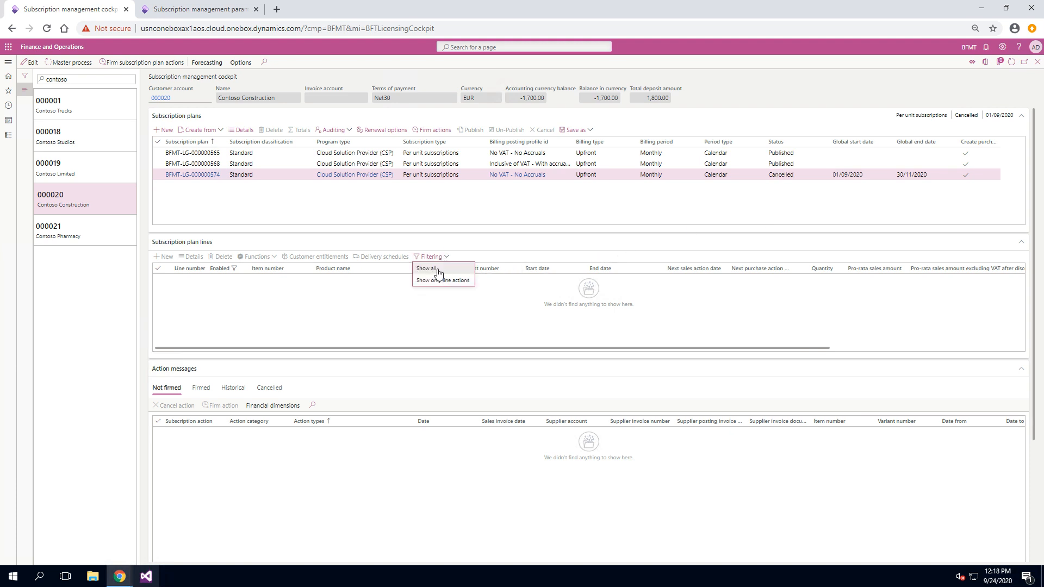
click(434, 256)
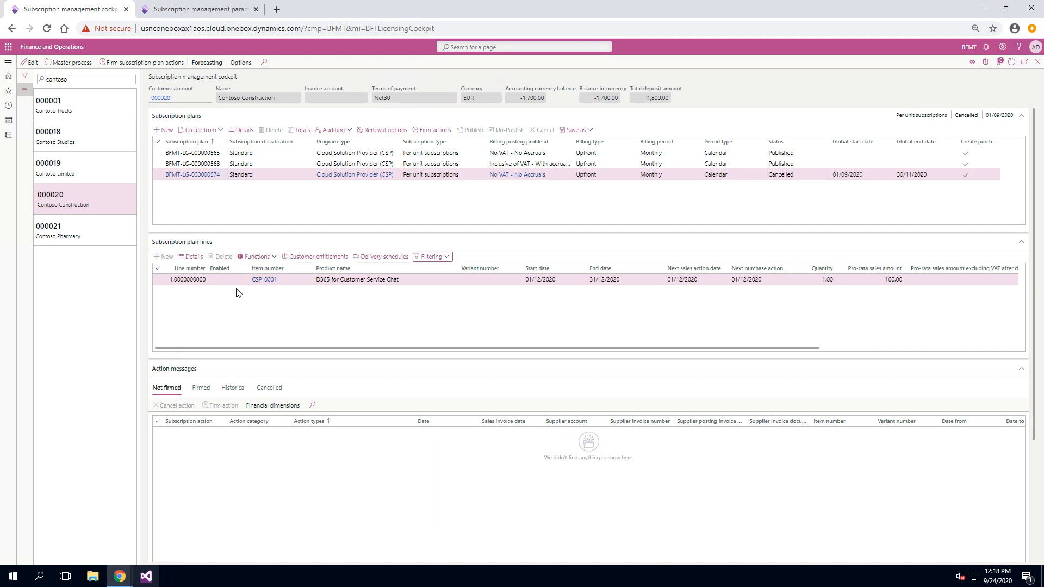
Step: Create a subscription plan for Contoso Construction with program type Cloud Solution Provider (CSP) and billing posting profile No VAT - No Accruals
click(159, 134)
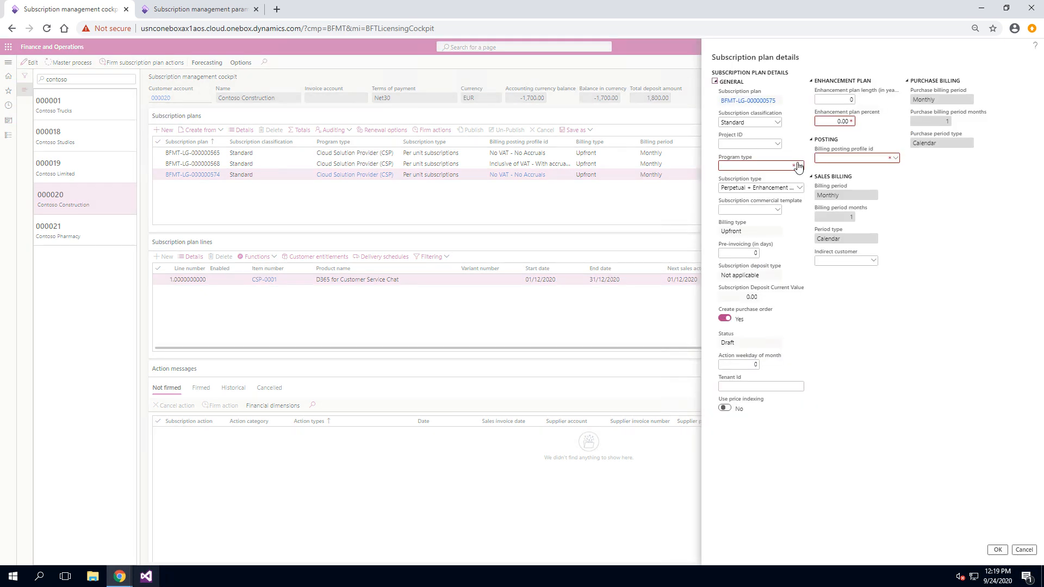
click(797, 166)
click(809, 198)
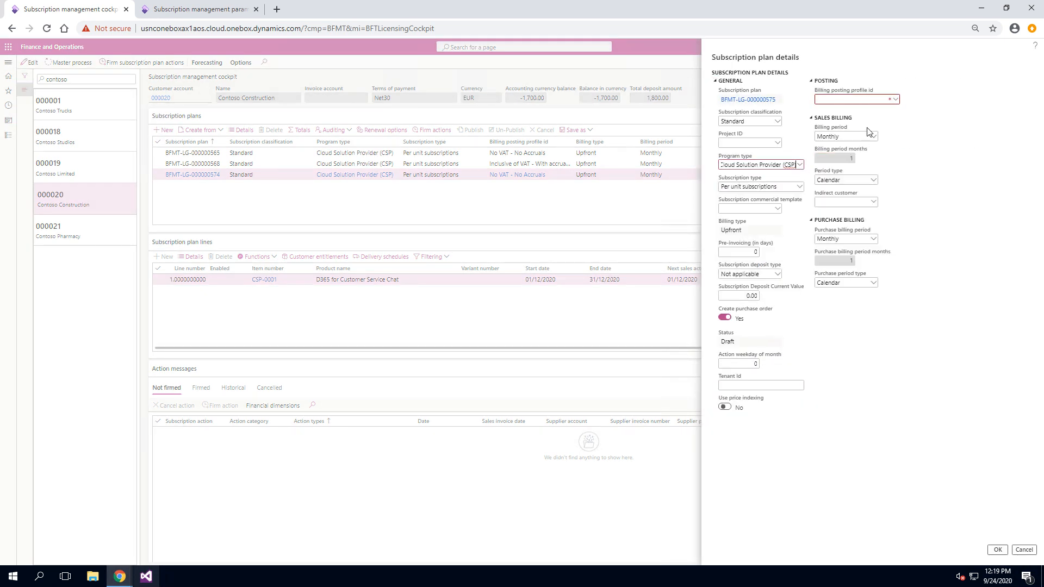
click(895, 100)
click(848, 141)
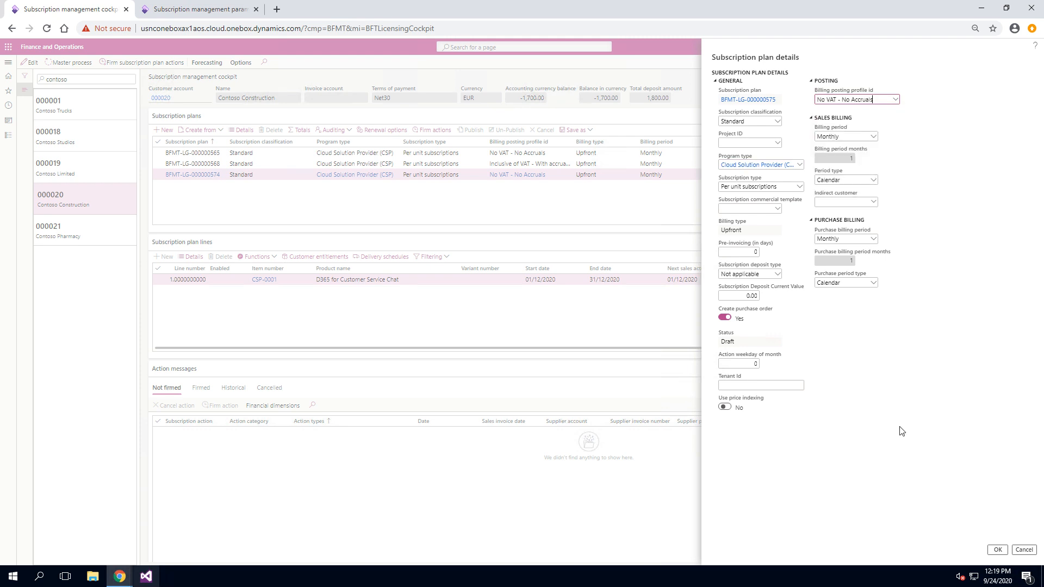
click(997, 549)
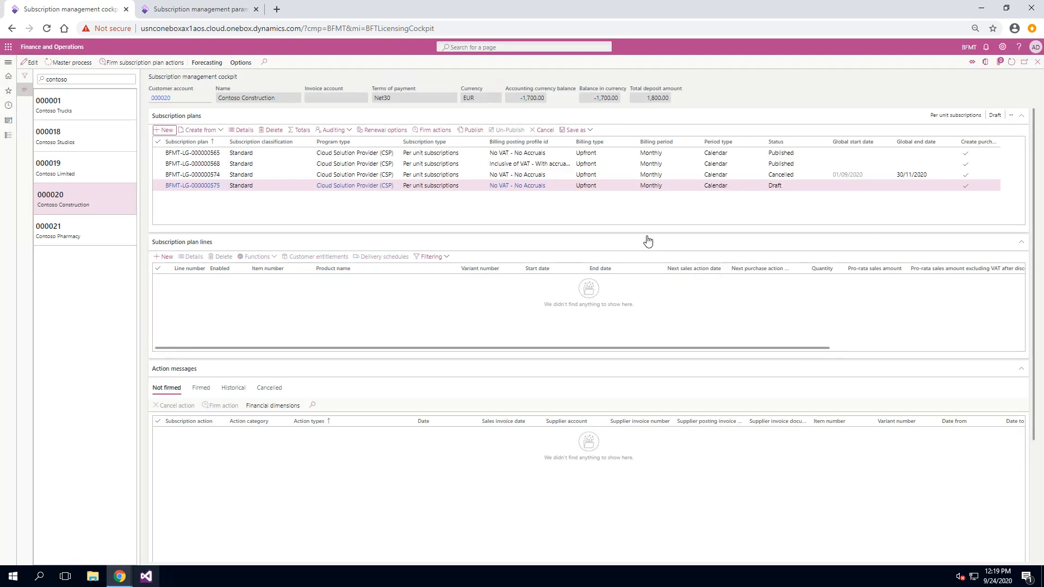
Step: In the new plan's renewal options, set the global start date to 01/09/2020 and fixed cycles before renewal to 3
click(383, 130)
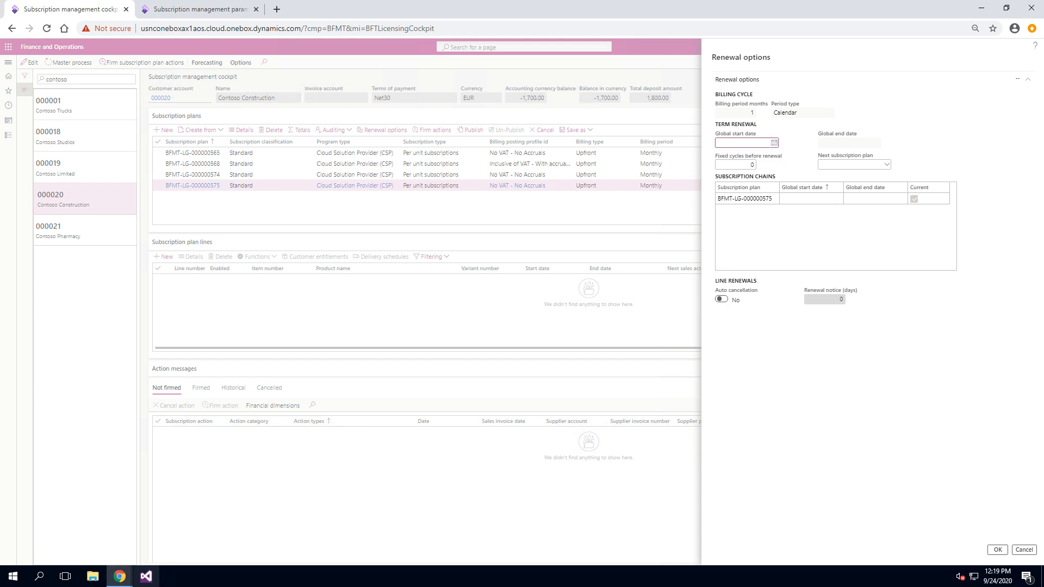
click(774, 142)
click(746, 180)
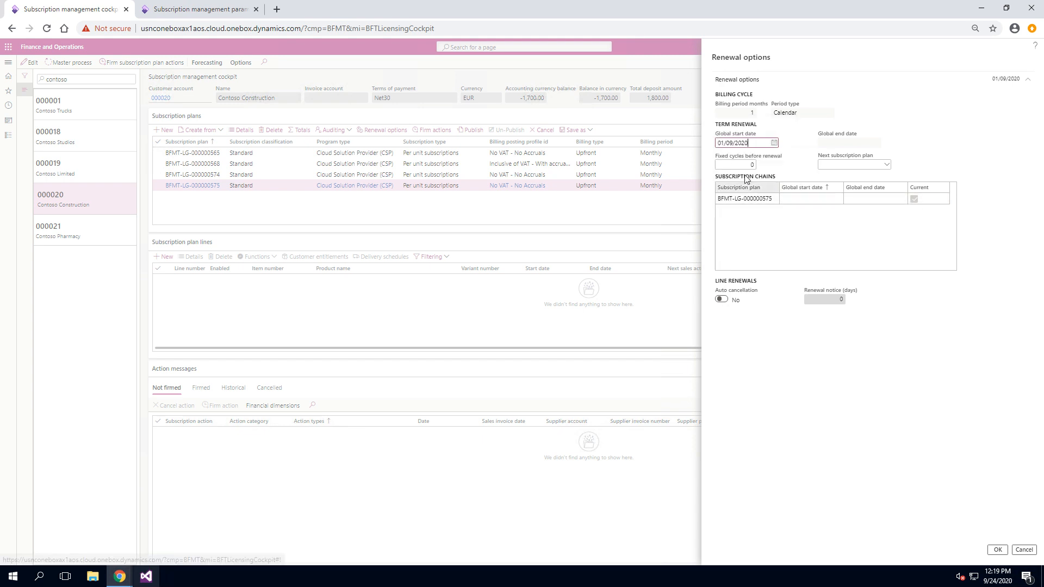
key(Tab)
text(3)
key(Tab)
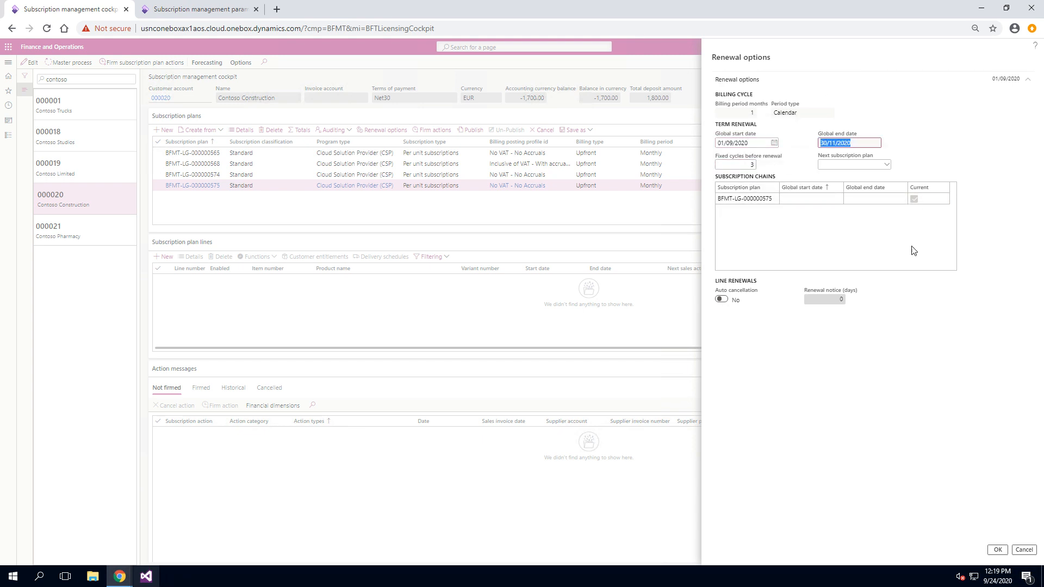
click(997, 550)
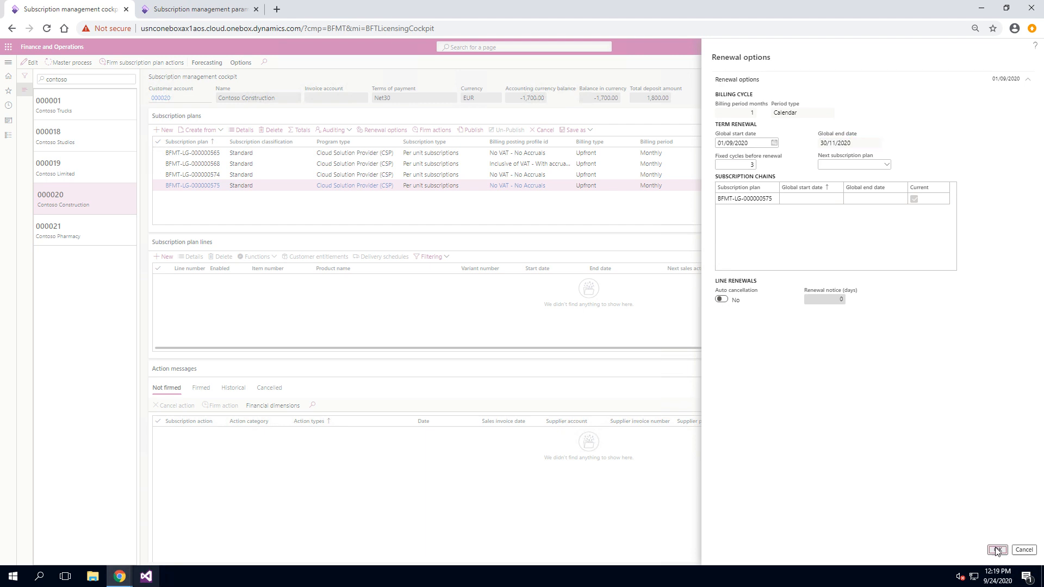
Step: Add a subscription plan line to the new draft plan for item CSP-0001 with quantity 1
click(165, 257)
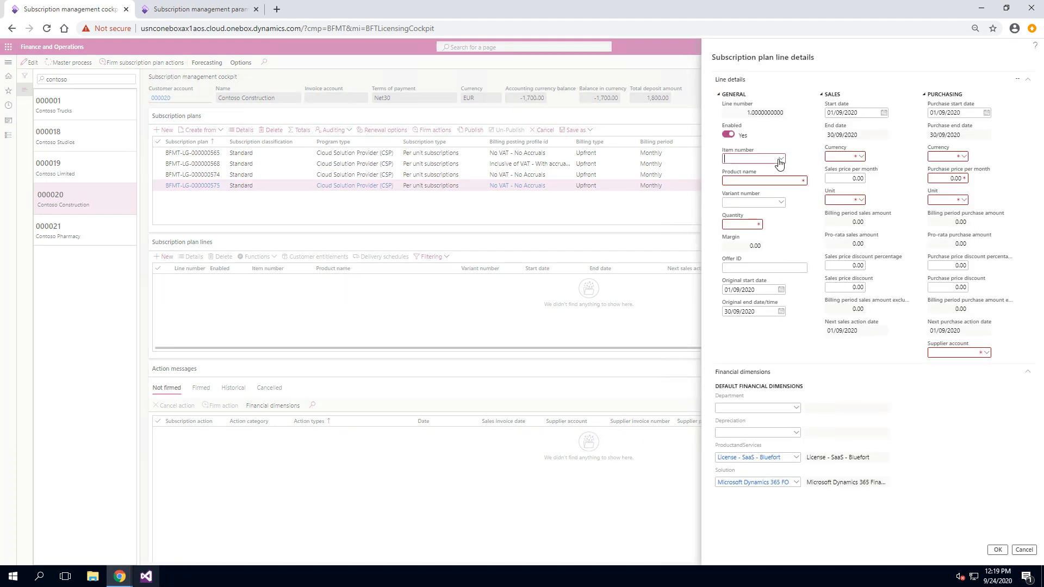
click(780, 158)
click(737, 192)
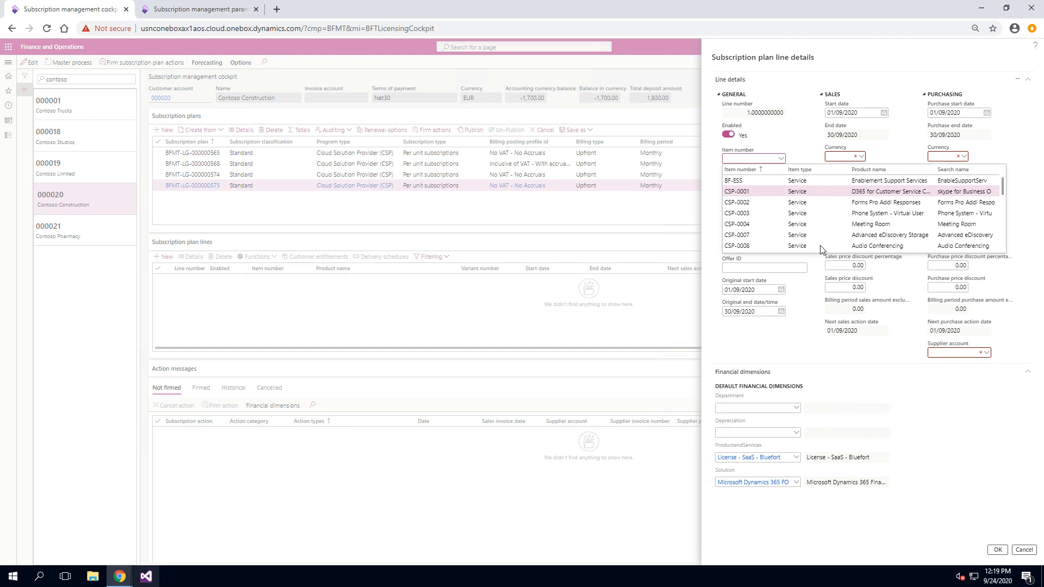
click(755, 225)
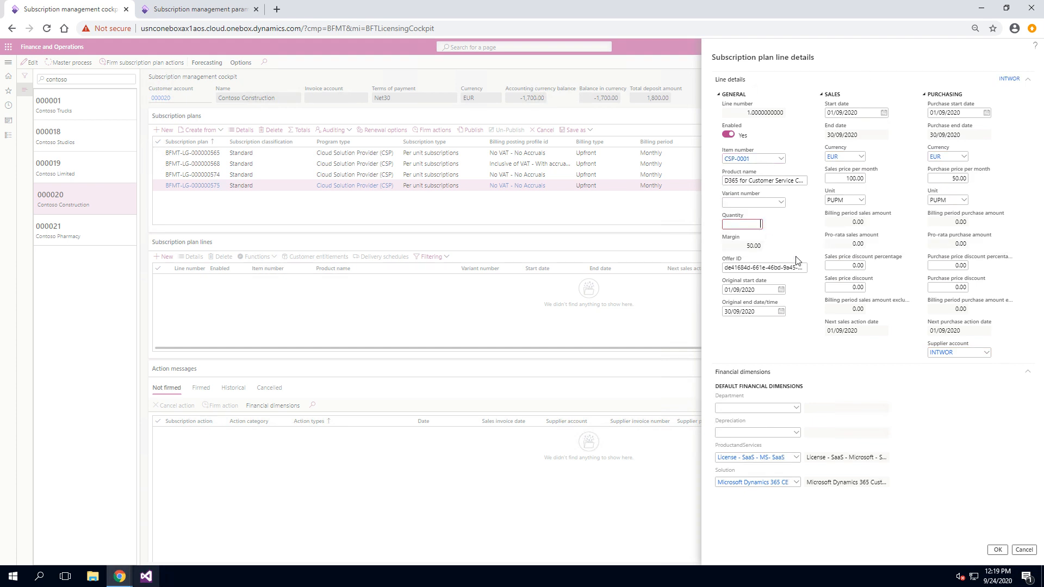
text(1)
key(Tab)
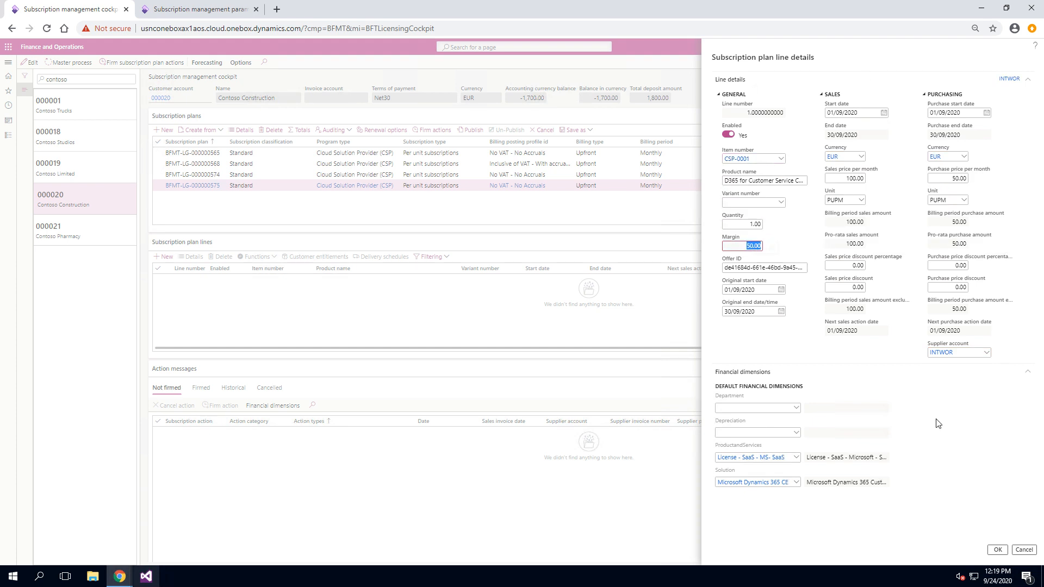
click(997, 550)
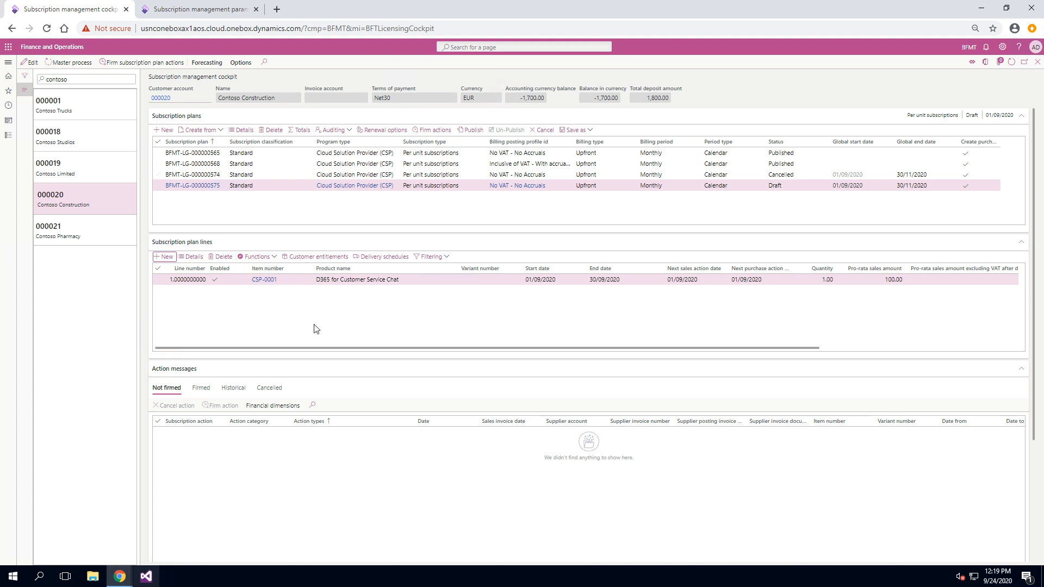
Step: Create a second draft plan with program type Cloud Solution Provider (CSP) and billing posting profile No VAT - No Accruals
click(163, 130)
click(797, 167)
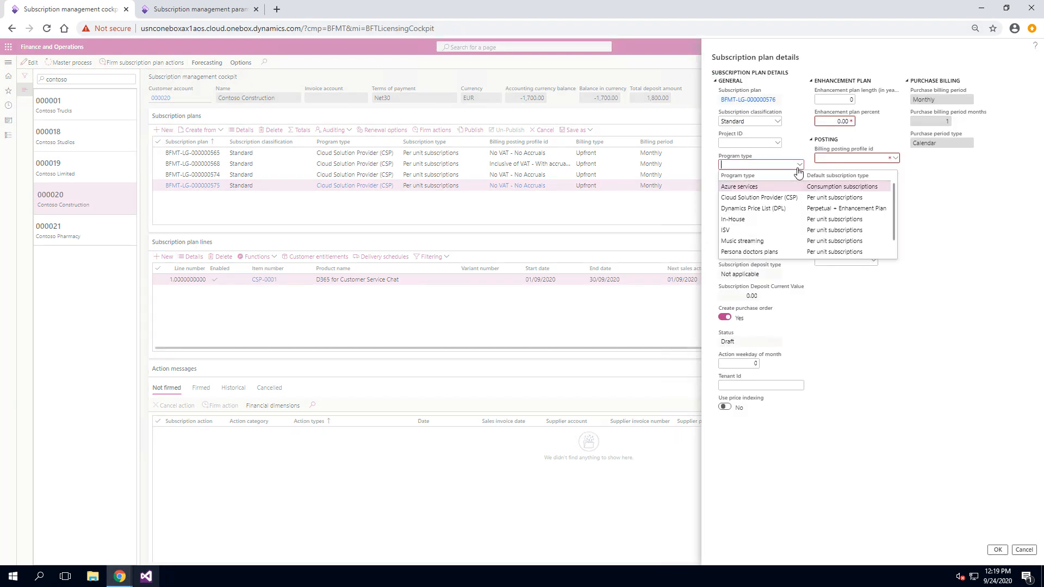
click(782, 199)
click(895, 99)
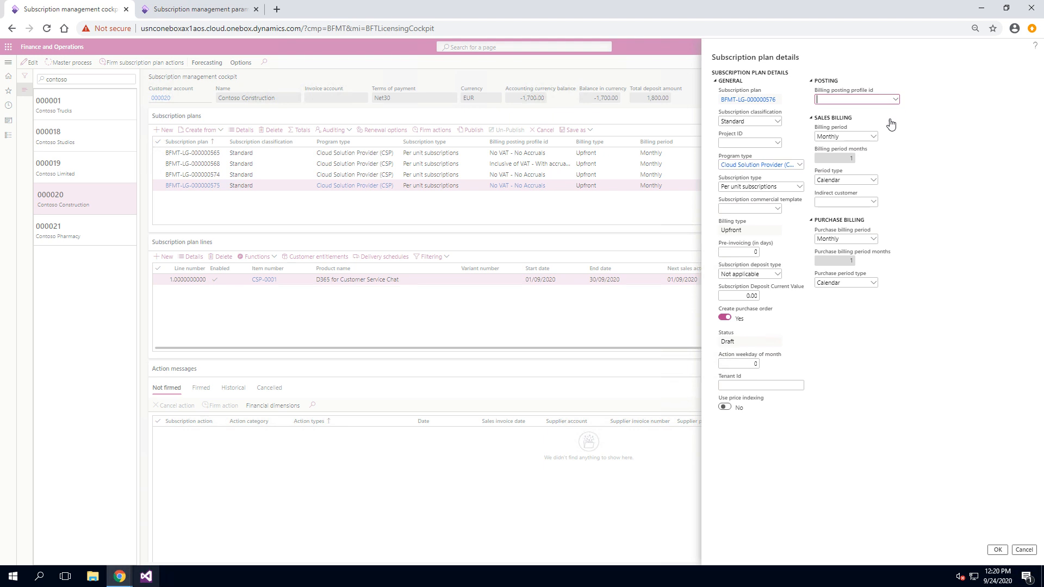
click(848, 153)
click(998, 550)
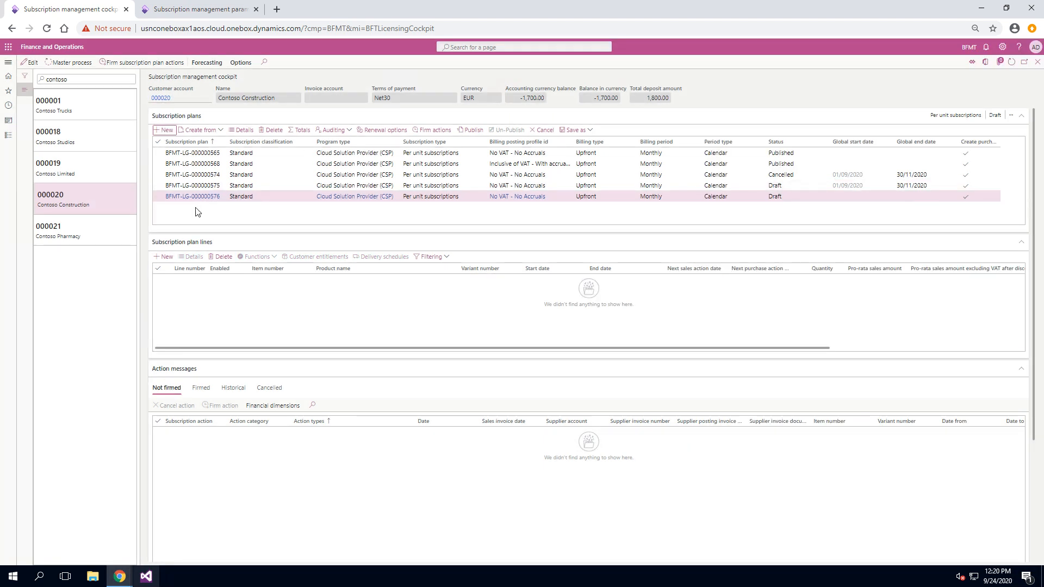
Step: In the second draft plan's renewal options, set the global start date to 01/12/2020 and fixed cycles before renewal to 3
click(384, 129)
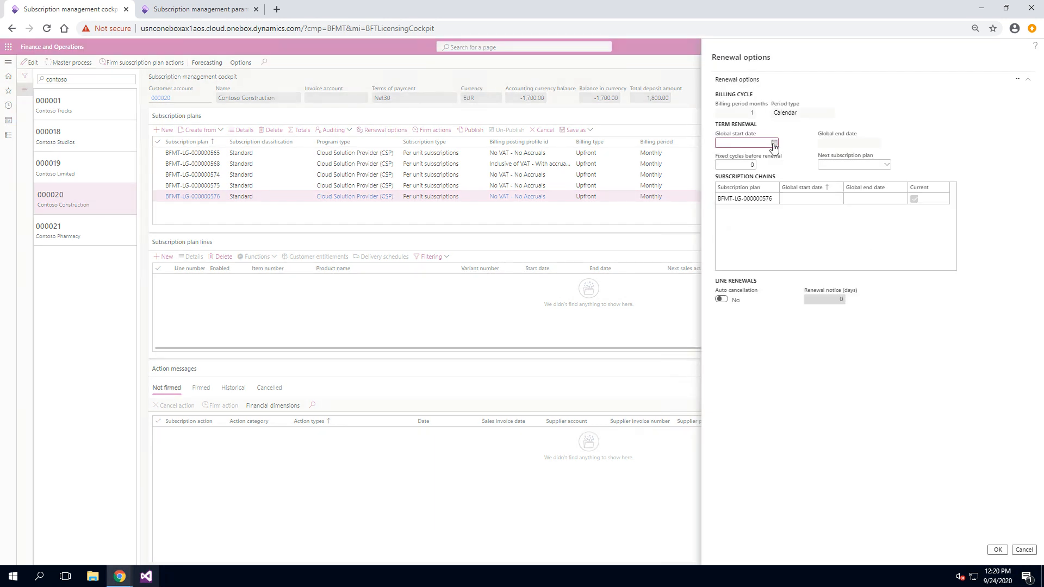
click(774, 143)
click(803, 160)
click(802, 160)
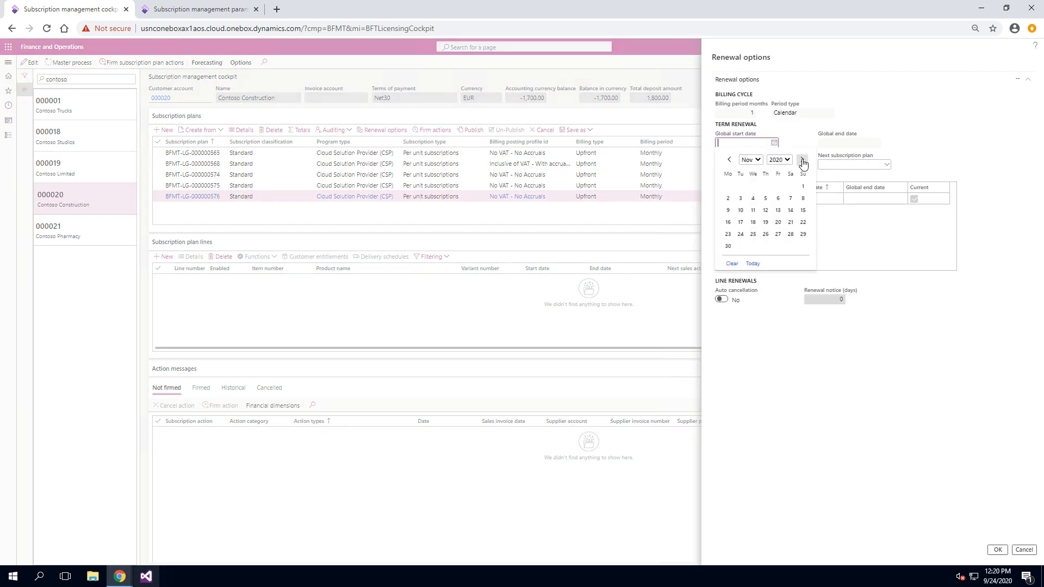
click(803, 160)
click(740, 186)
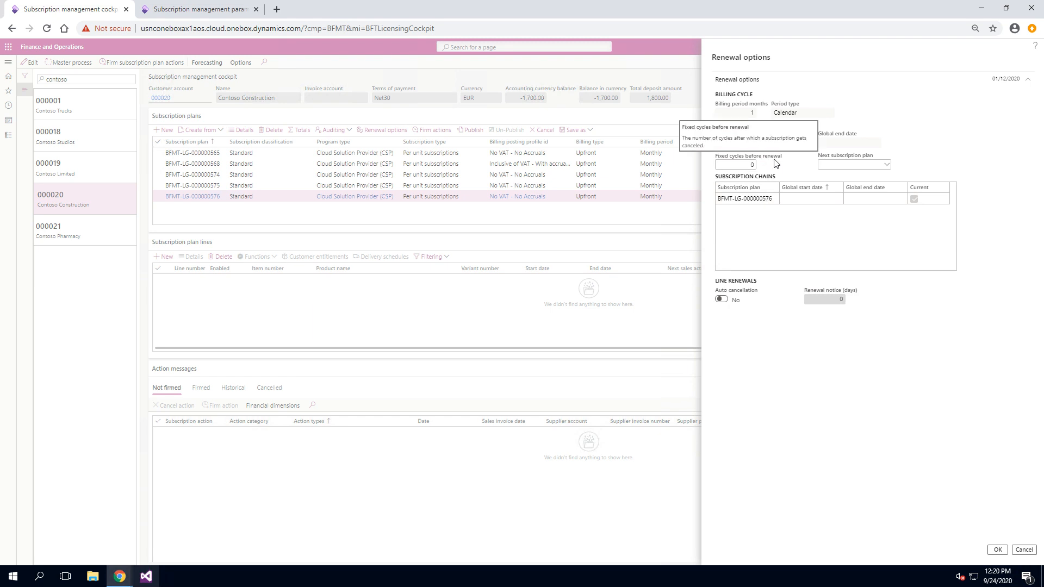
click(738, 163)
text(3)
key(Tab)
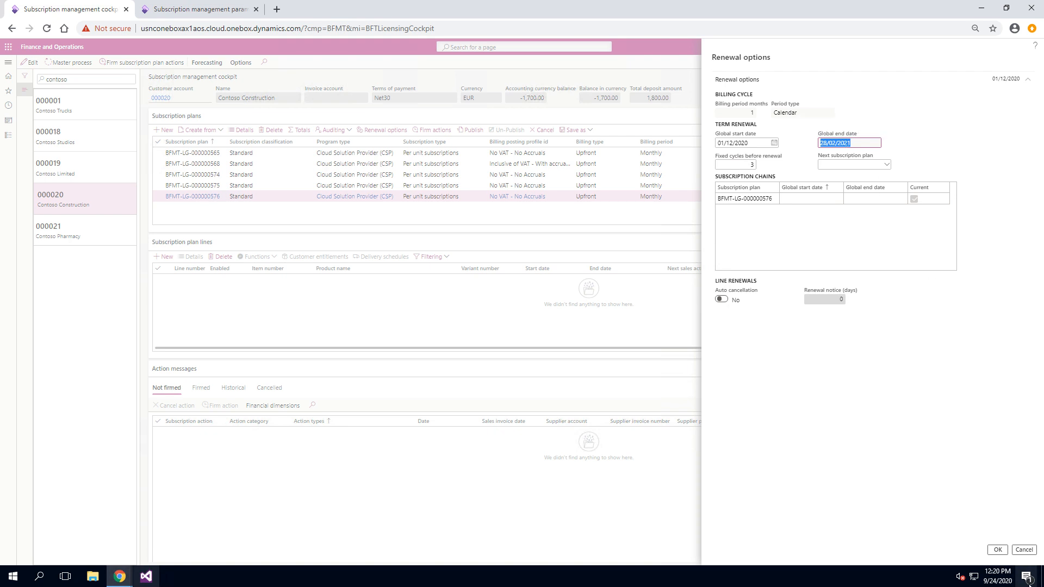
click(998, 549)
Step: In the renewal options of the draft plan starting 01/09/2020, set the next subscription plan to the draft starting 01/12/2020
click(815, 185)
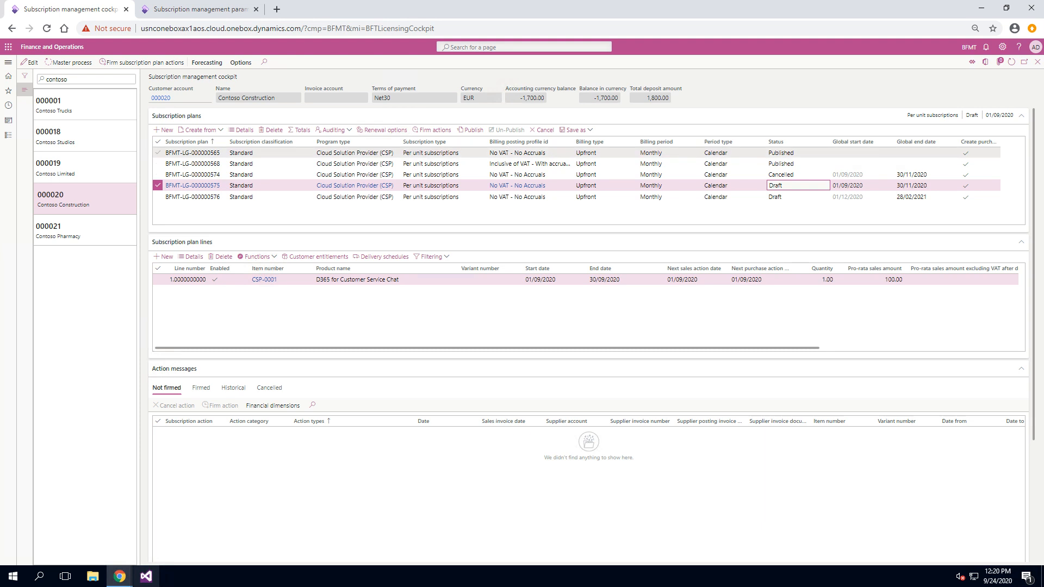
click(391, 131)
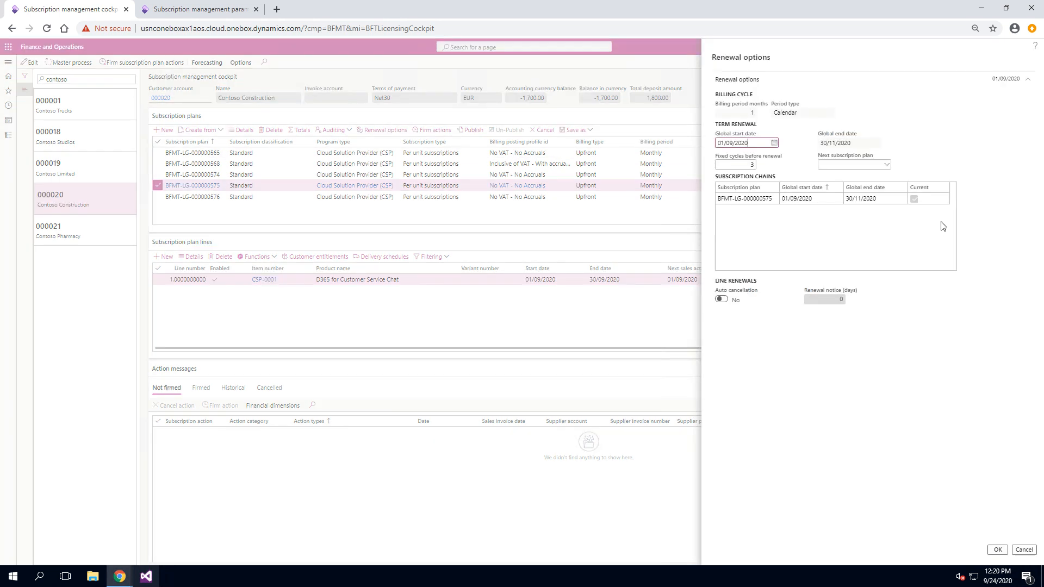
click(886, 164)
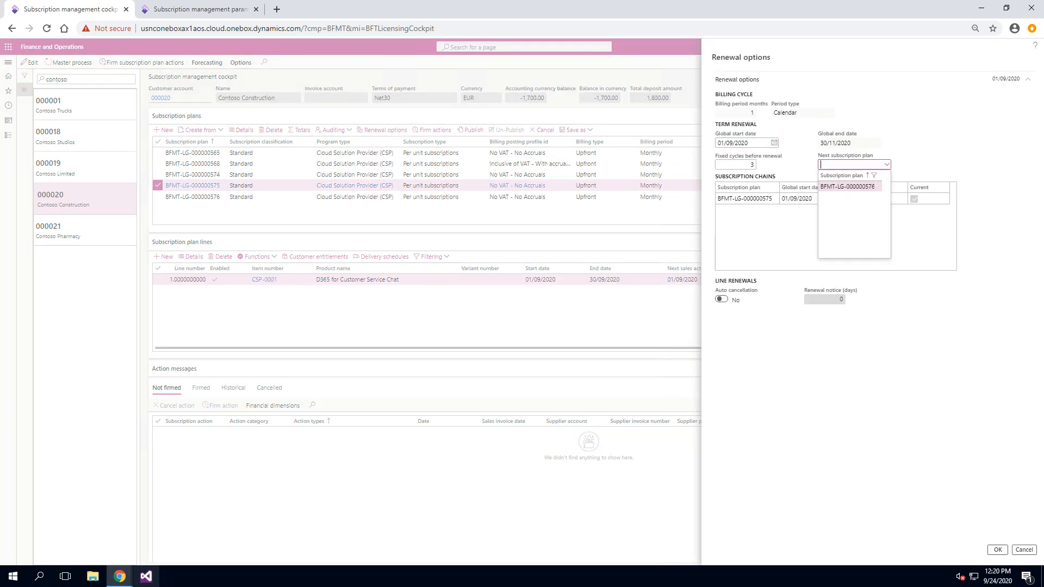
click(870, 187)
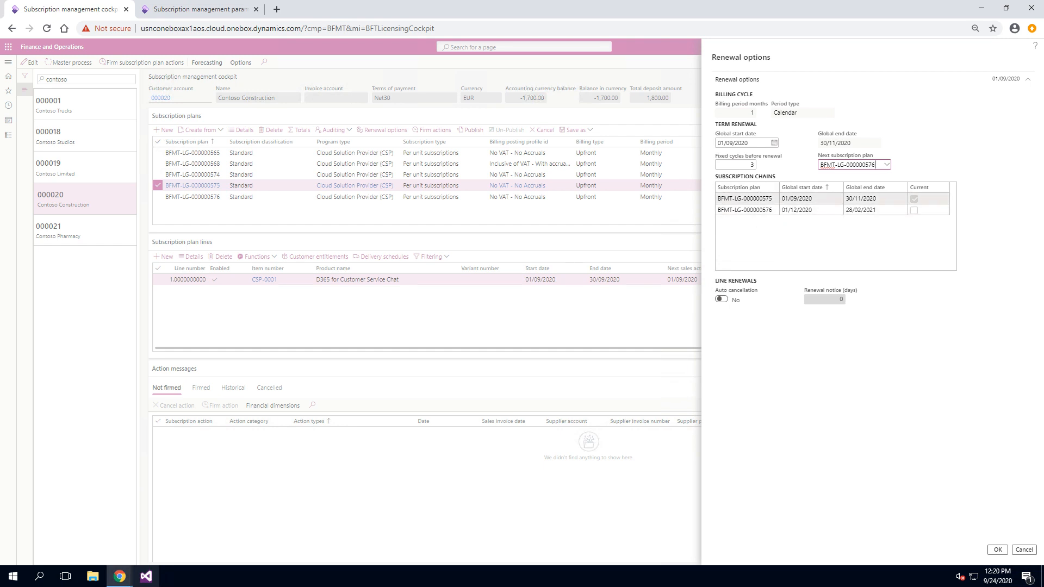
click(797, 199)
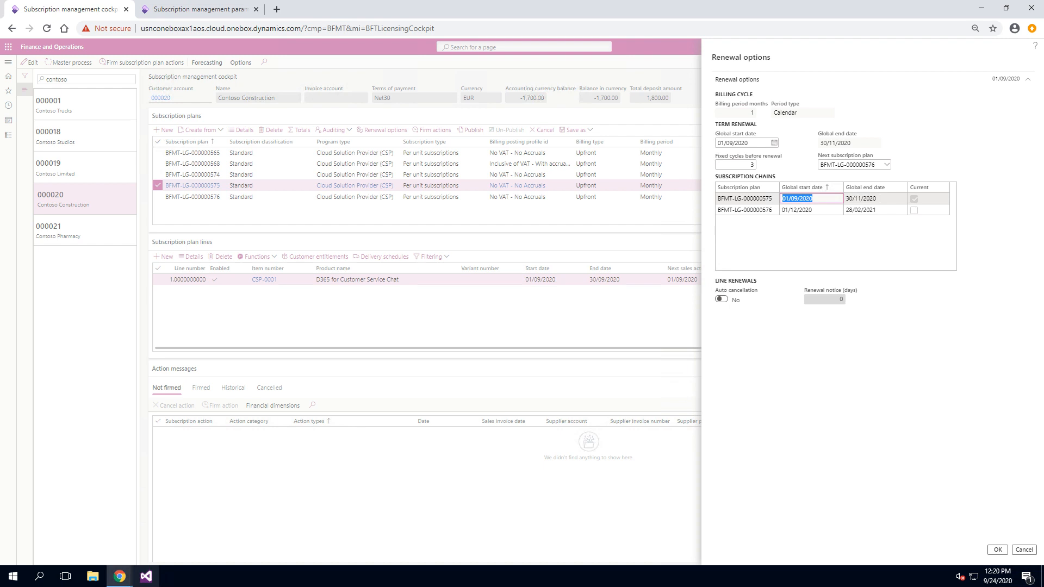
key(Tab)
click(744, 198)
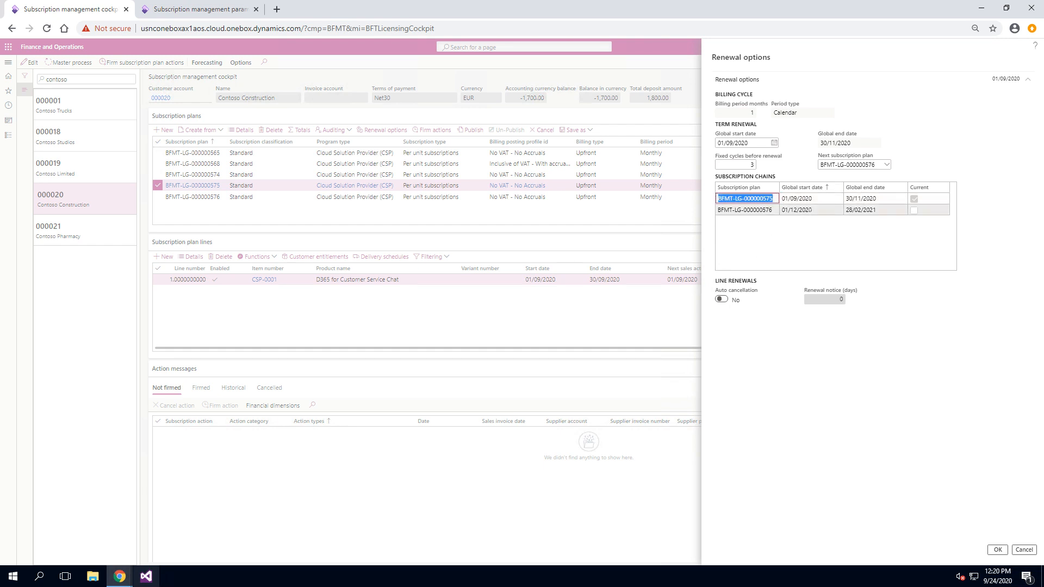
click(816, 210)
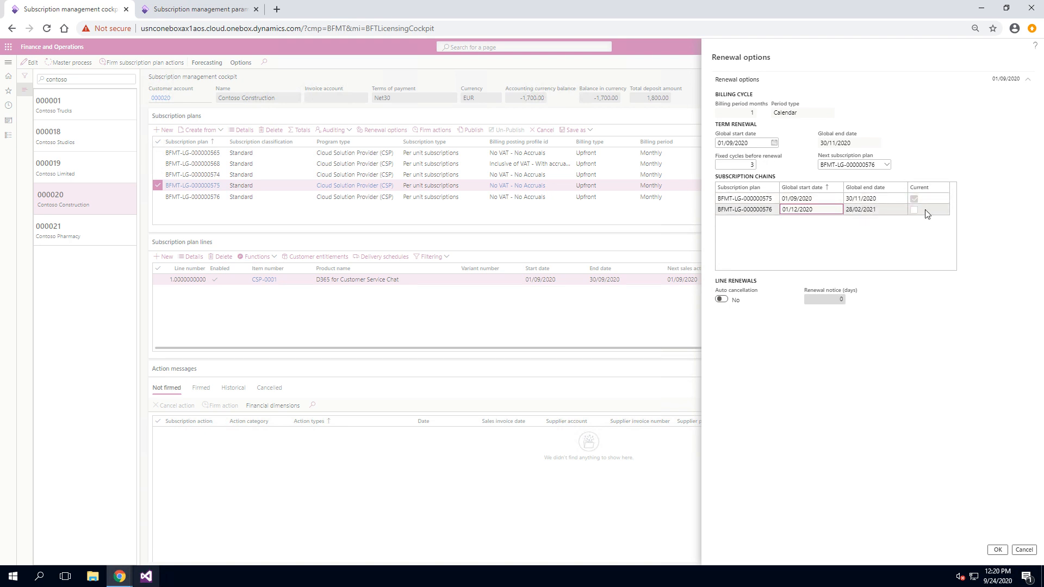
click(997, 550)
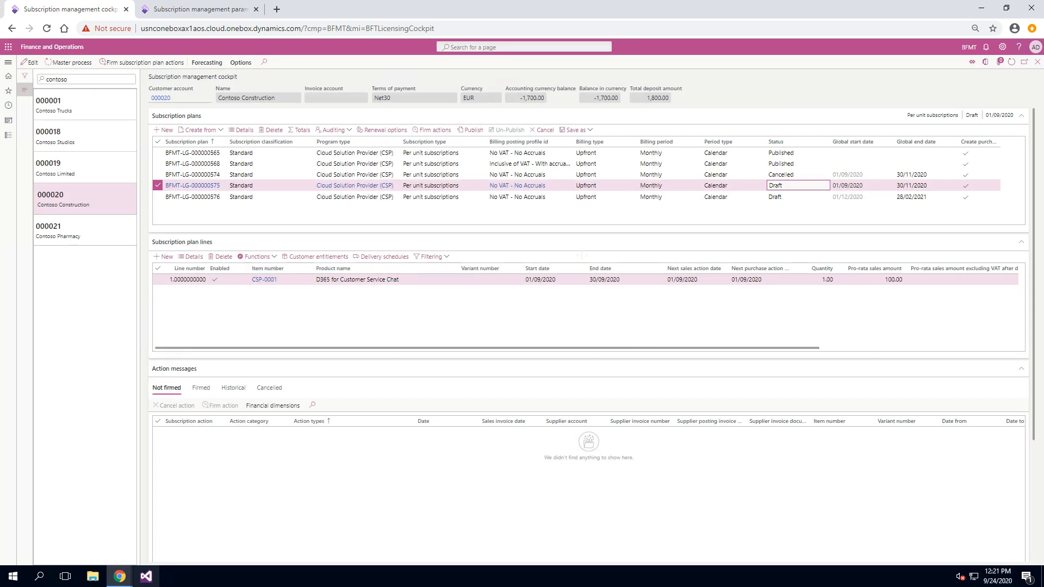
Step: Add a subscription plan line for item CSP-0001 with quantity 1 to the draft plan starting 01/12/2020
click(568, 198)
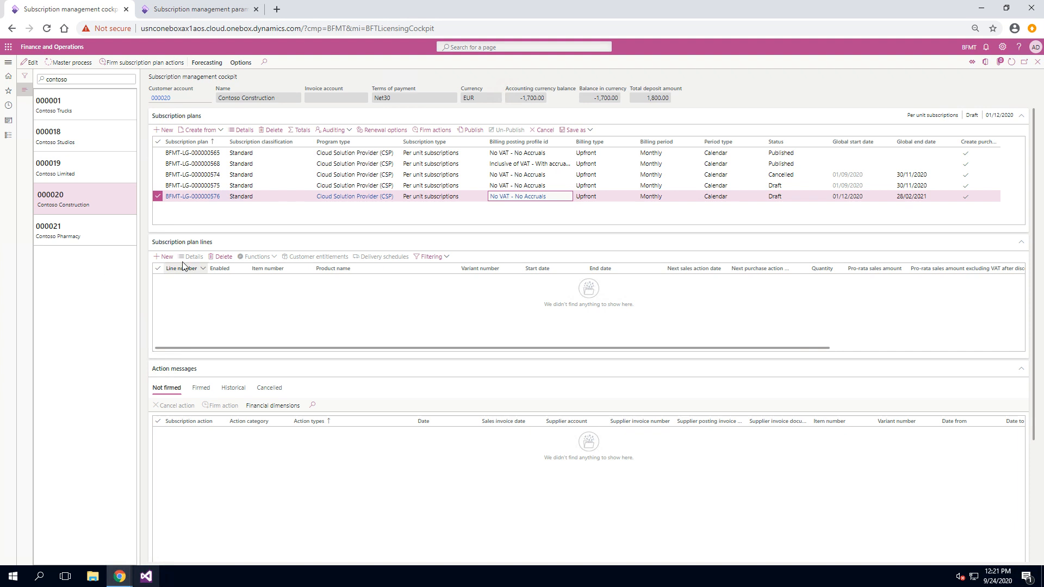
click(163, 256)
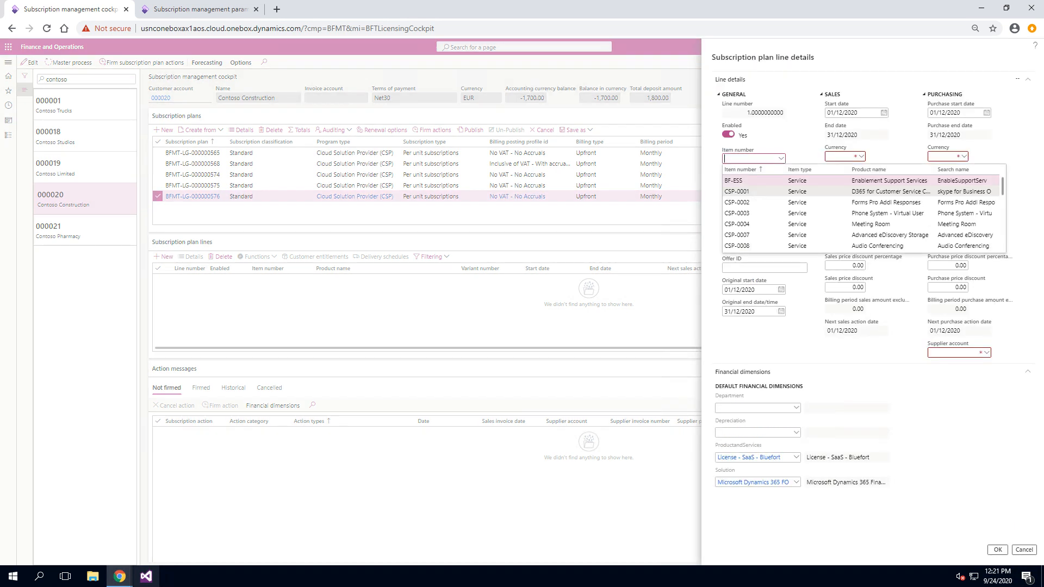
click(739, 191)
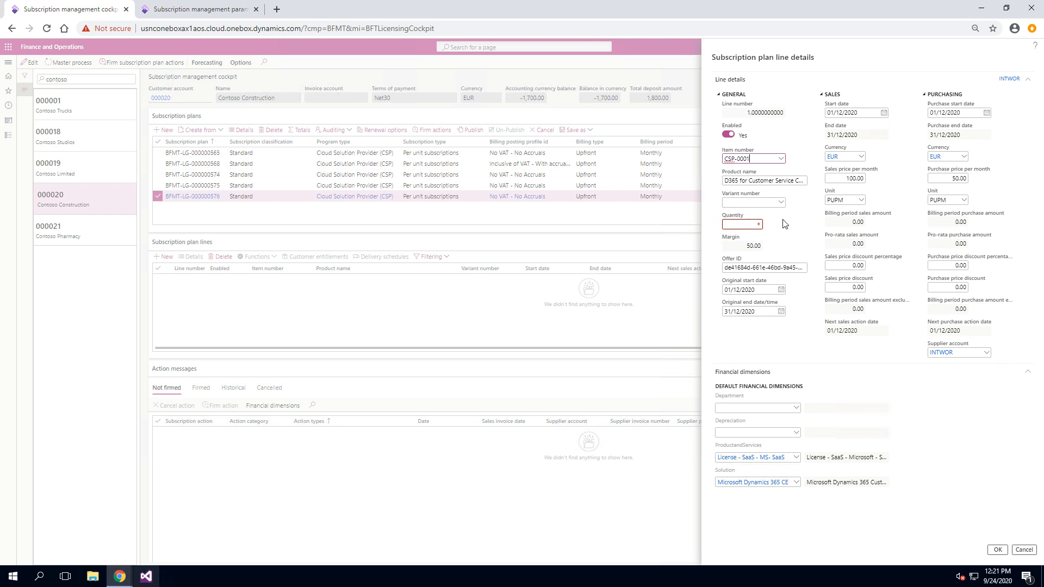
click(759, 226)
click(939, 376)
click(939, 375)
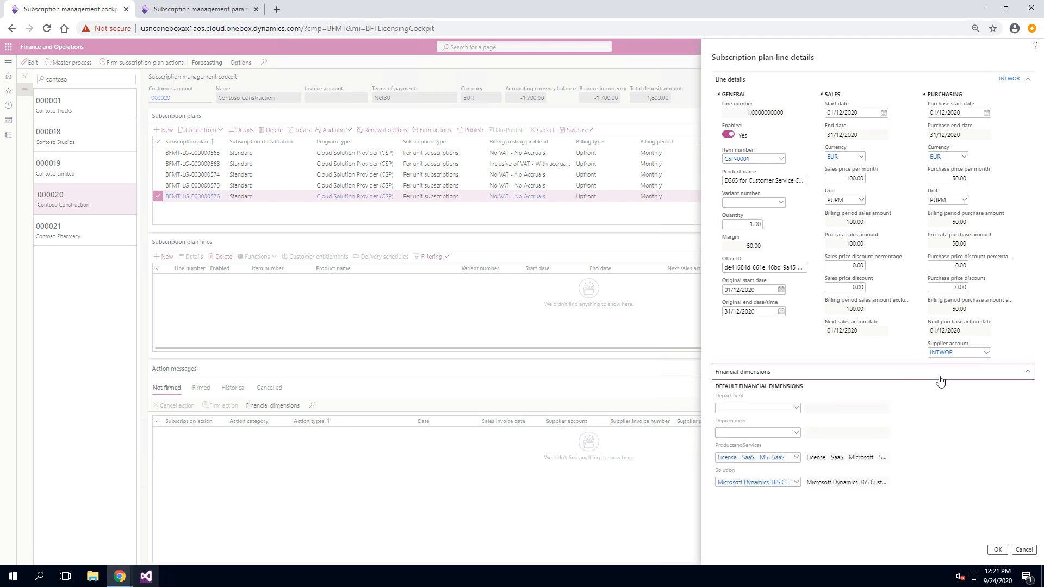
click(834, 115)
click(998, 550)
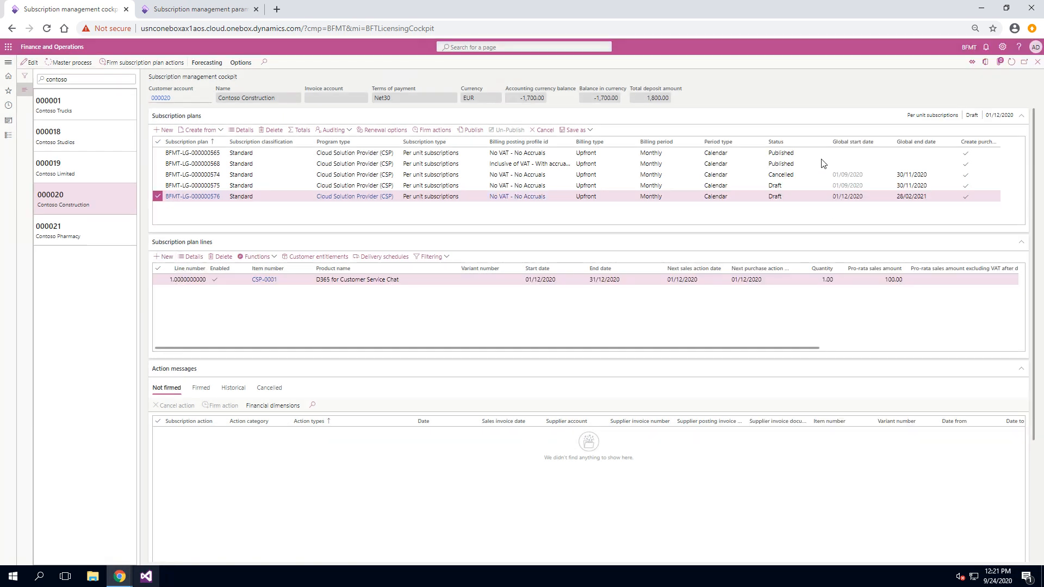
Step: Add a second subscription plan line to the same plan for item CSP-0002 with quantity 1
text(CSP-0002)
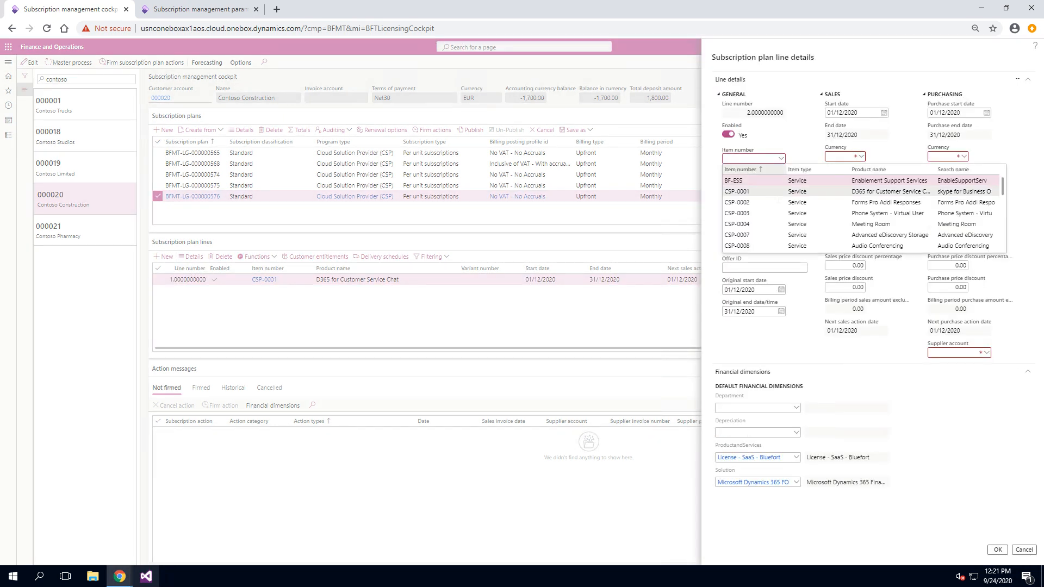
key(Return)
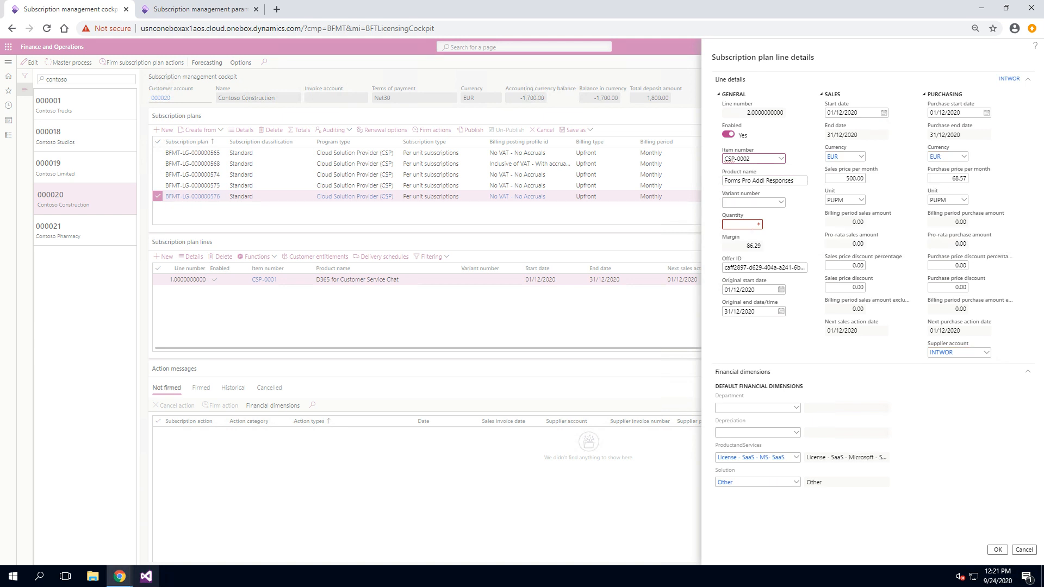
key(Tab)
text(1)
key(Tab)
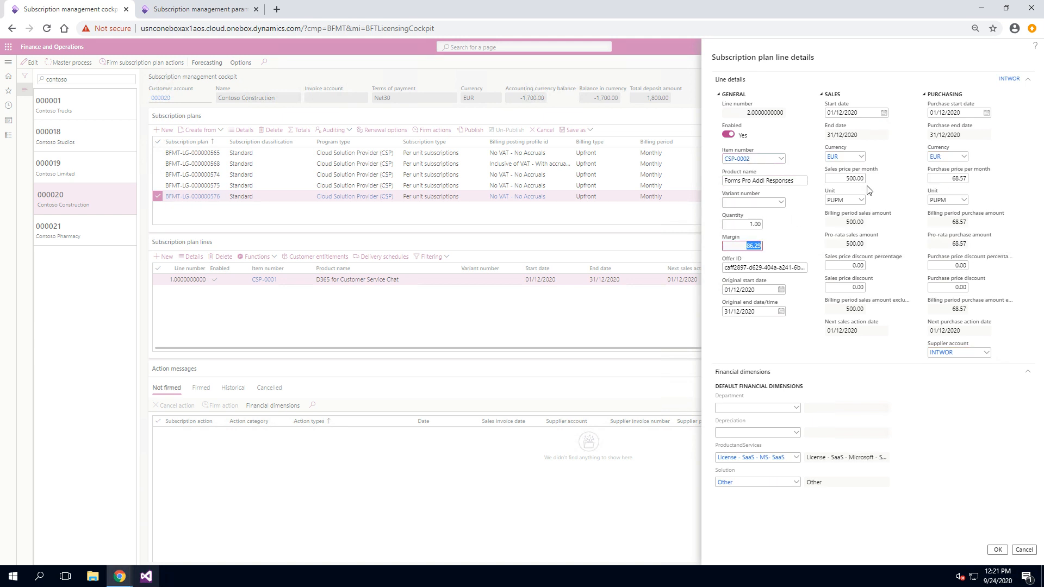
click(995, 550)
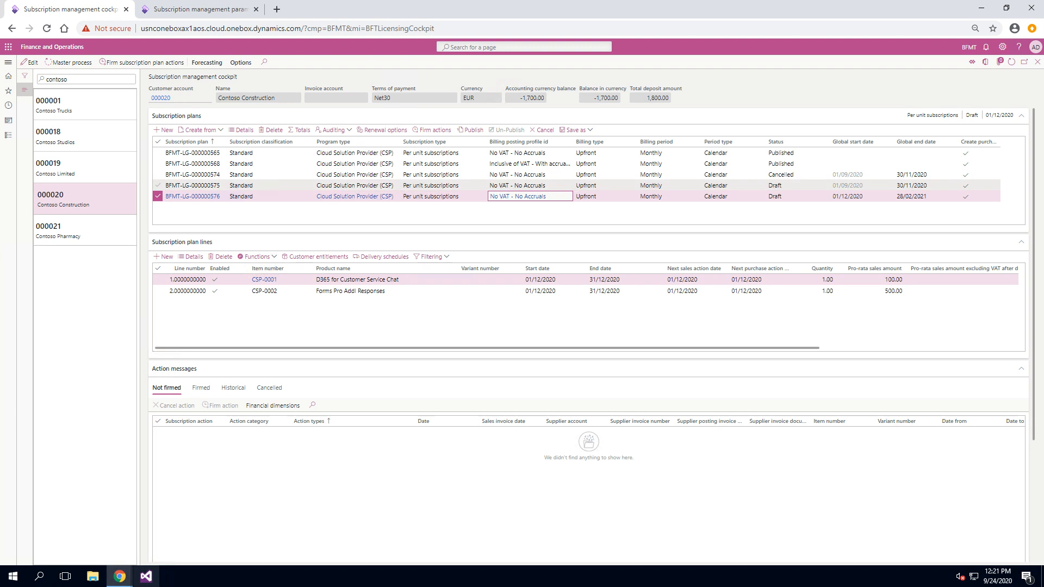
Step: Publish the draft subscription plan with global start date 01/09/2020
click(587, 185)
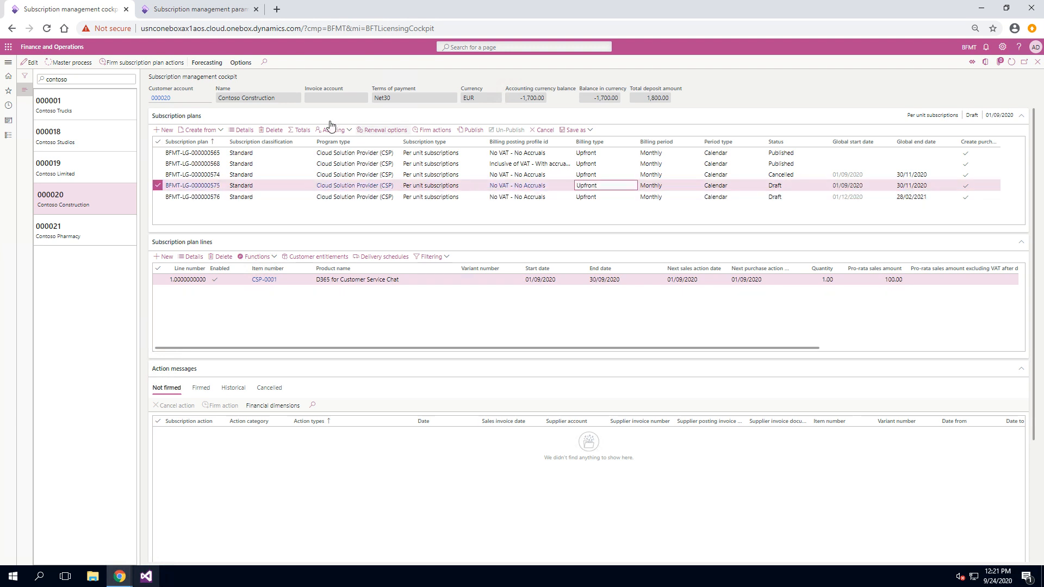
click(469, 131)
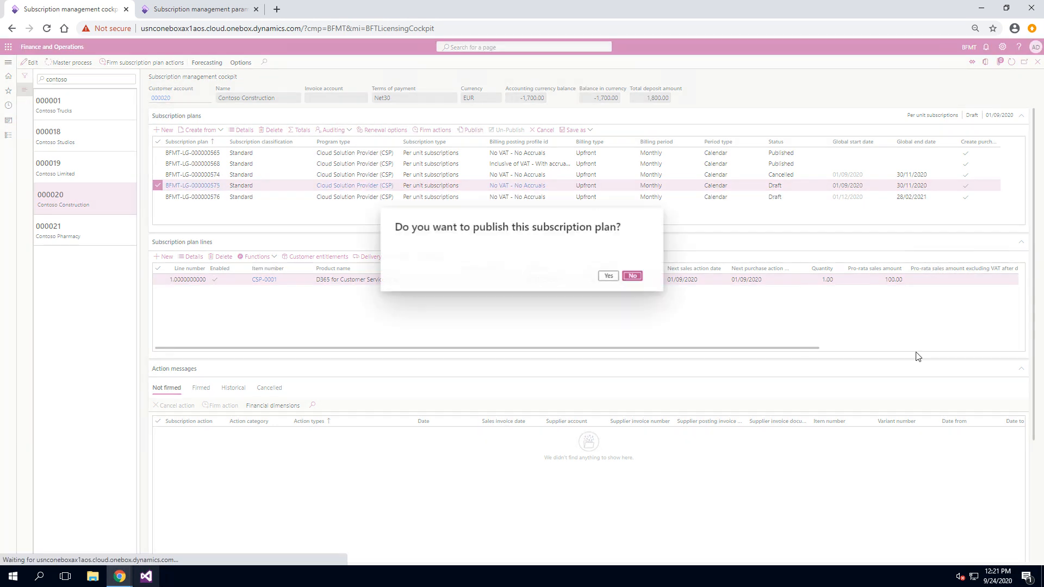
click(605, 277)
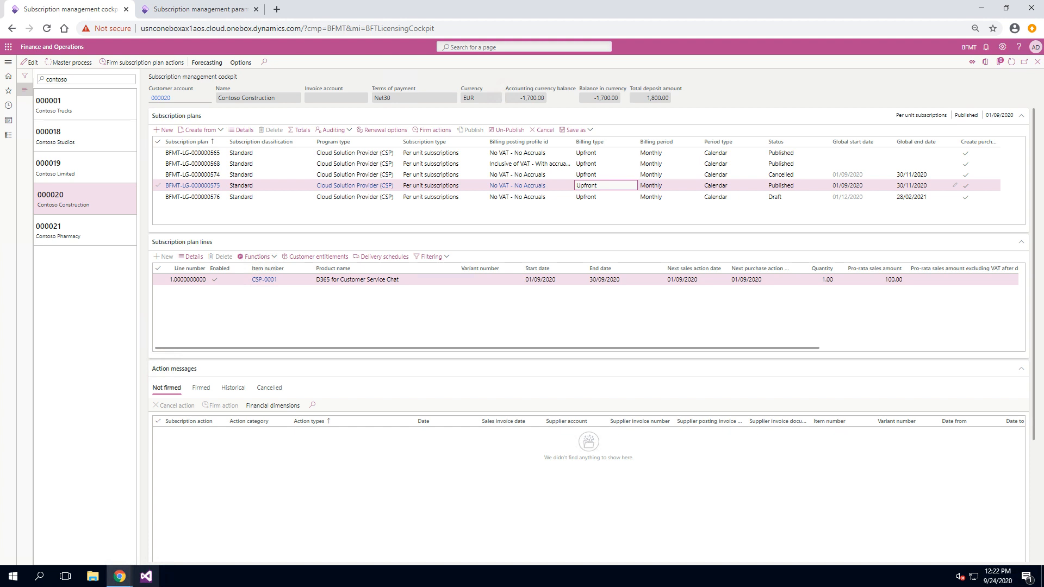
Step: In the subscription management parameters, set the test date to 30/09/2020 and save
click(220, 11)
click(642, 189)
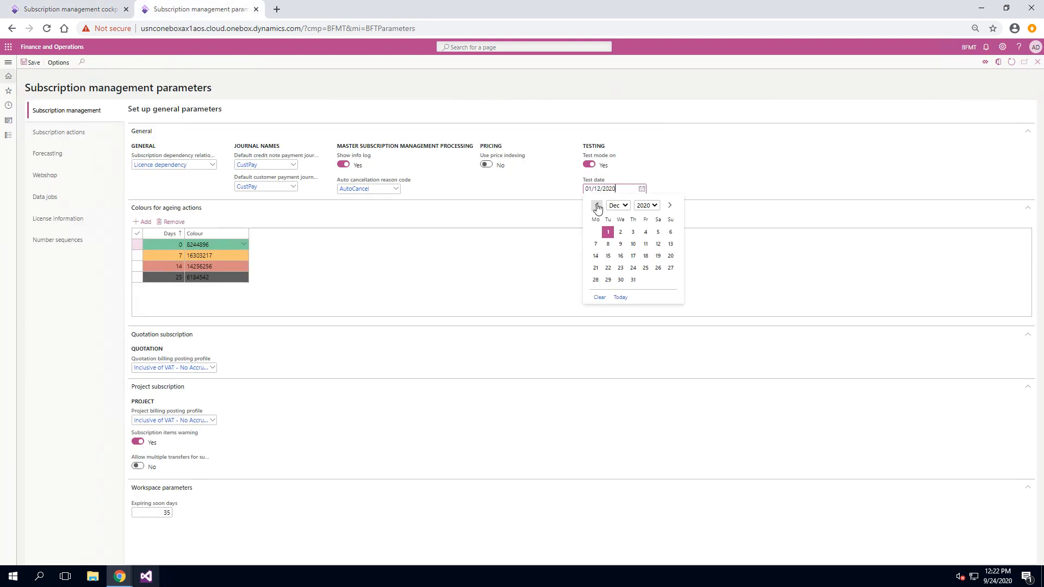
click(597, 206)
click(597, 205)
click(596, 206)
click(620, 281)
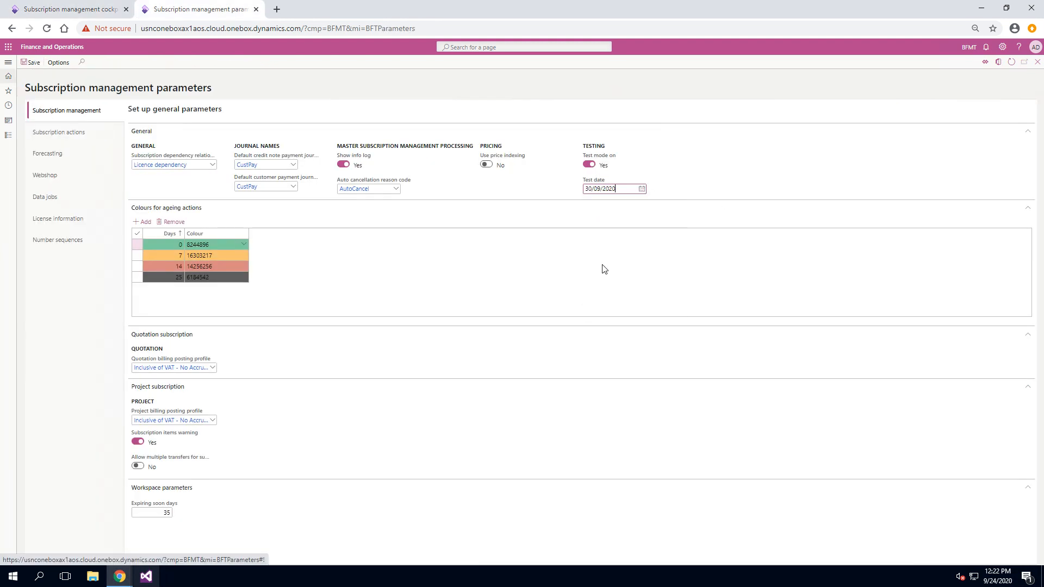
click(31, 62)
Step: Back in the subscription management cockpit, run the master process for the published 01/09/2020 plan and firm its subscription actions
click(71, 9)
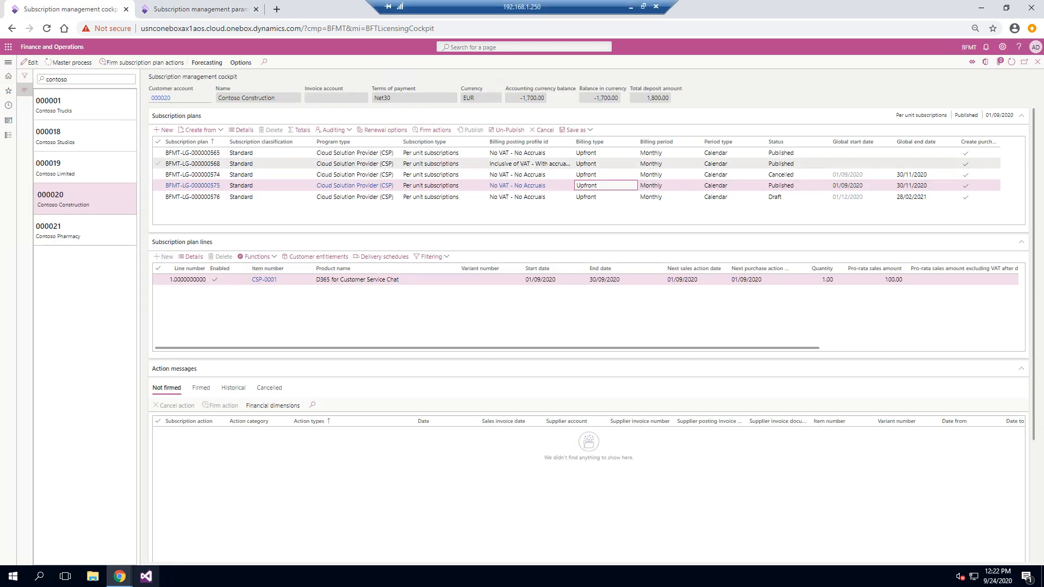
click(74, 63)
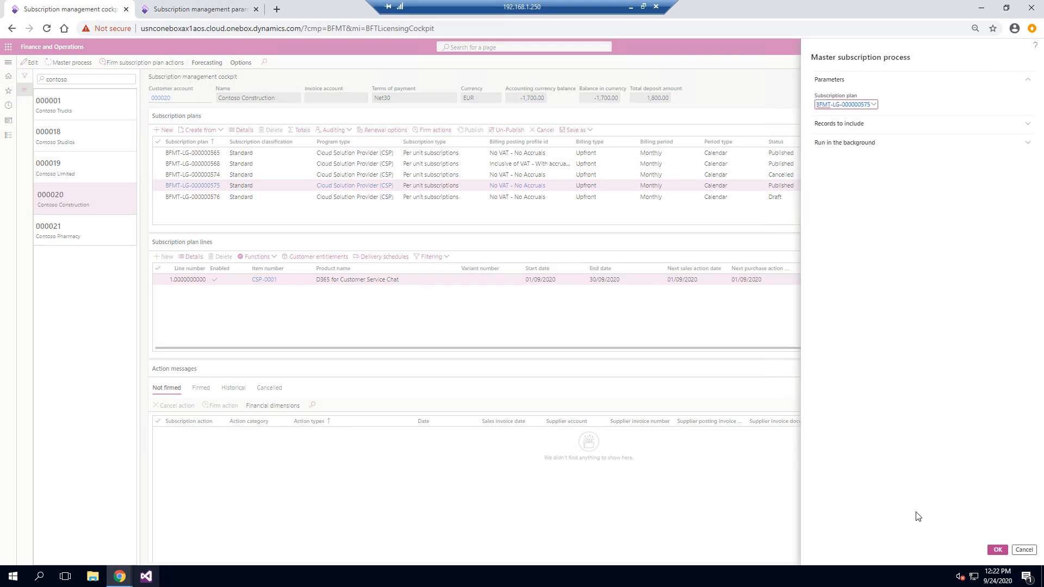
click(997, 550)
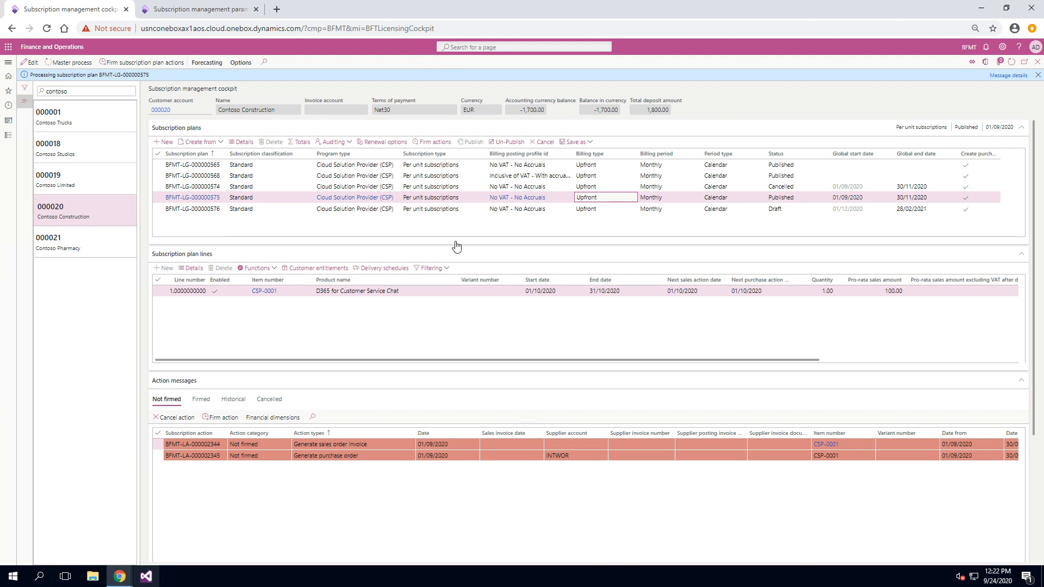
click(166, 63)
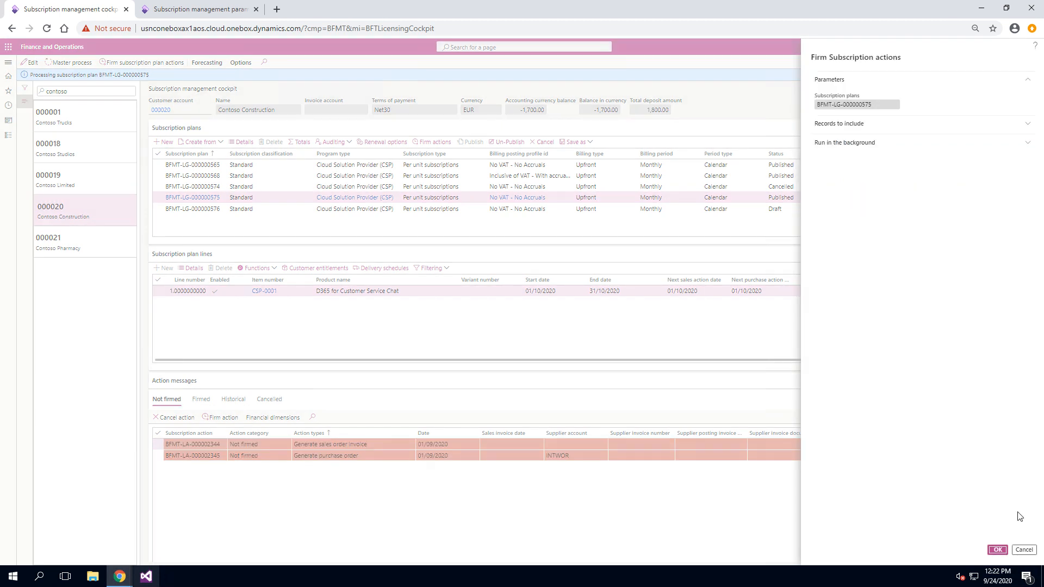
click(998, 550)
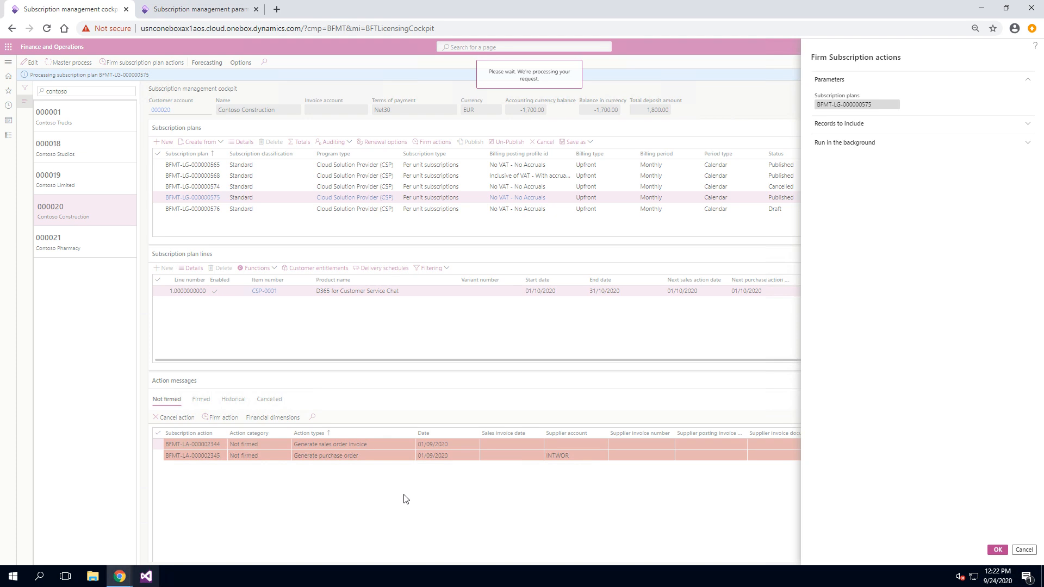
Step: Change the subscription management test date to 01/10/2020, save the parameters and return to the cockpit
click(201, 9)
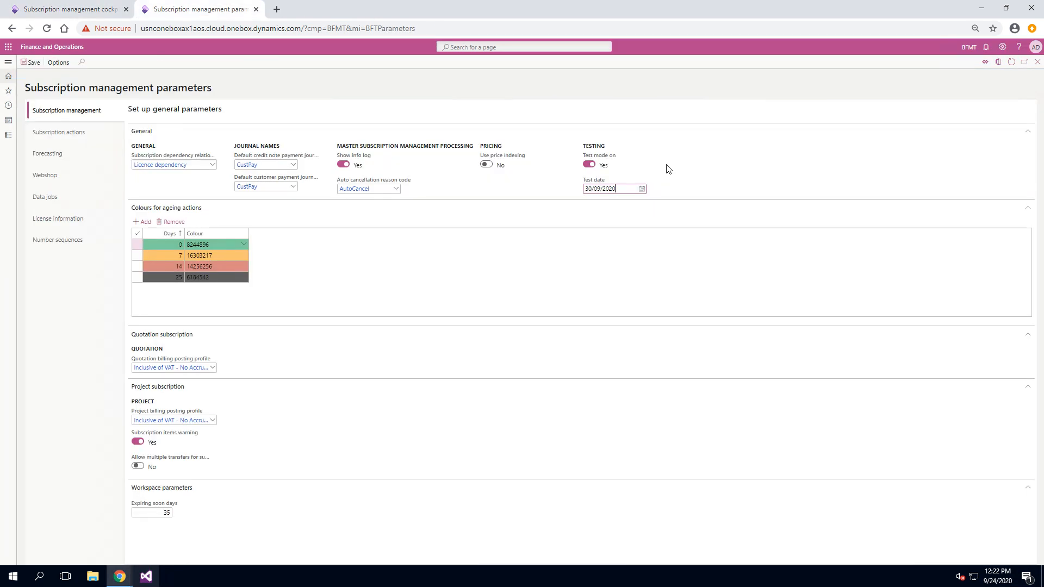
click(642, 189)
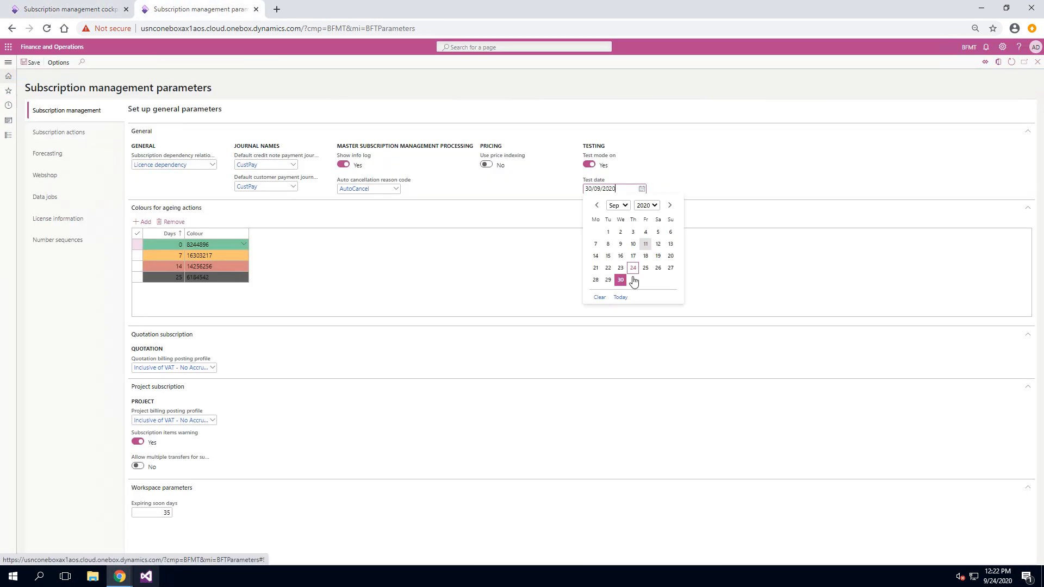
click(670, 205)
click(633, 233)
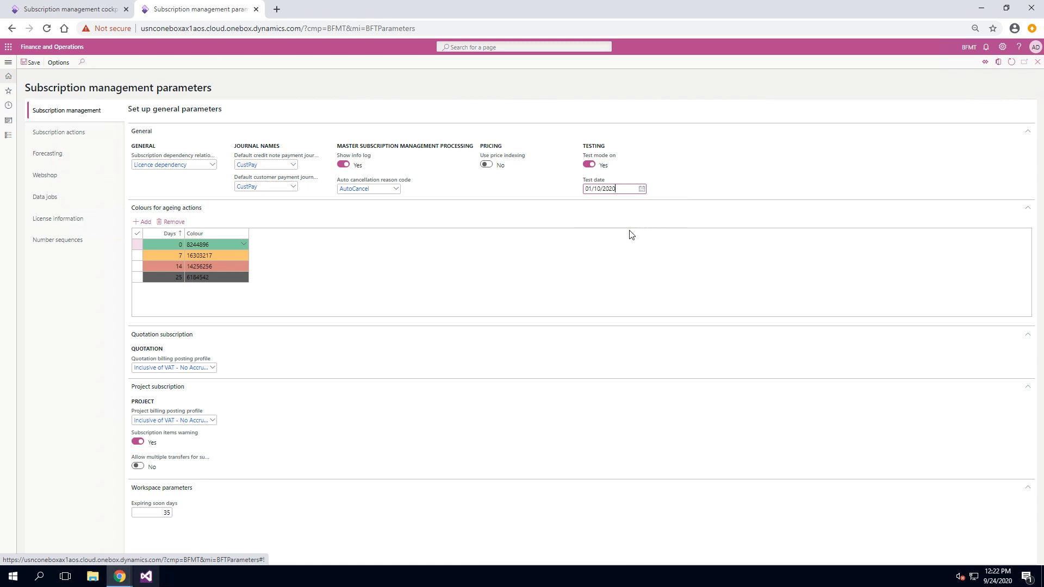
click(31, 62)
click(70, 9)
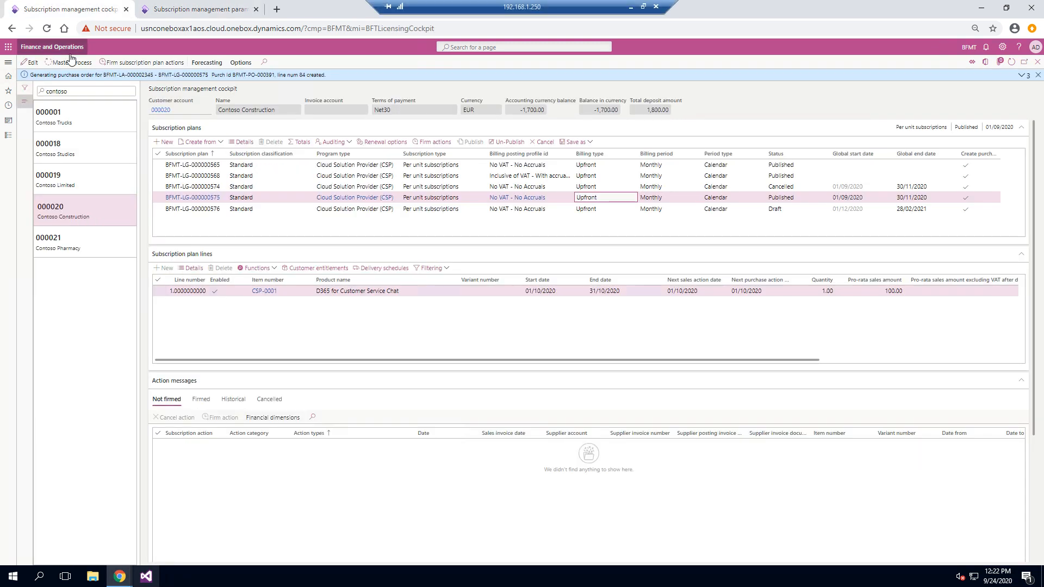
Step: Run the master process for the published 01/09/2020 plan and firm its subscription actions dated 01/10/2020
click(71, 63)
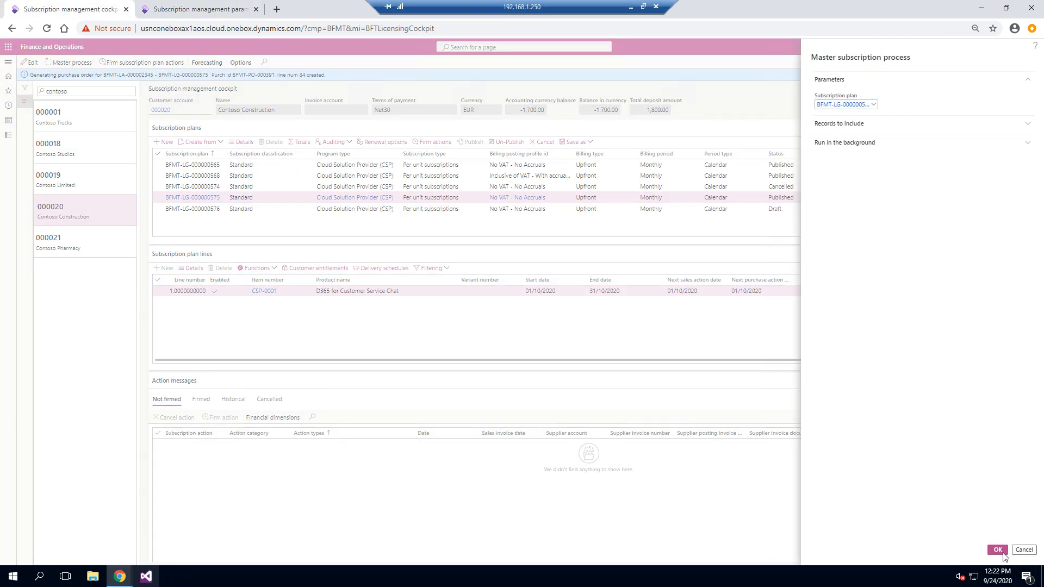
key(Return)
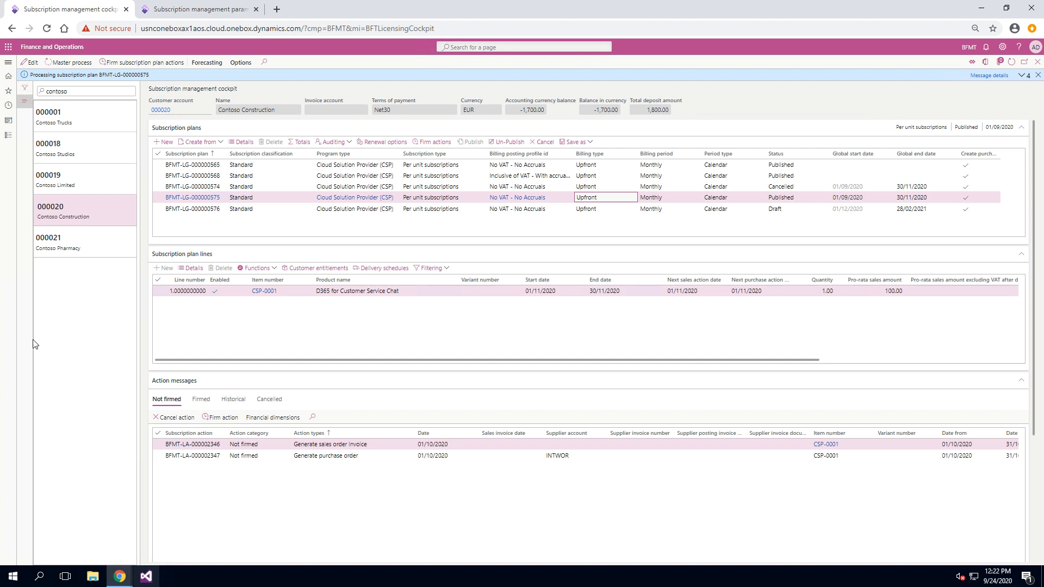
click(174, 64)
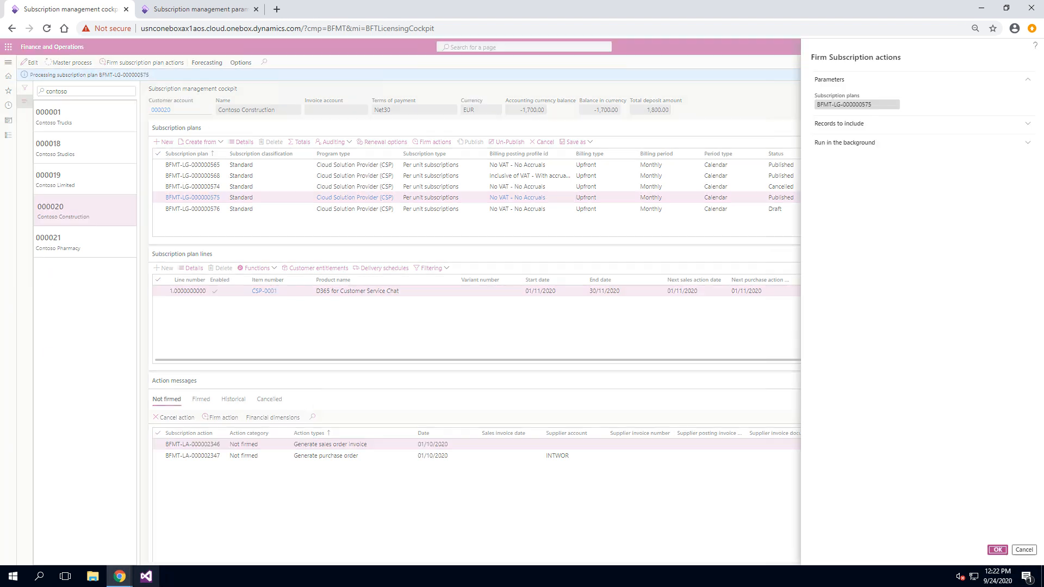
click(998, 550)
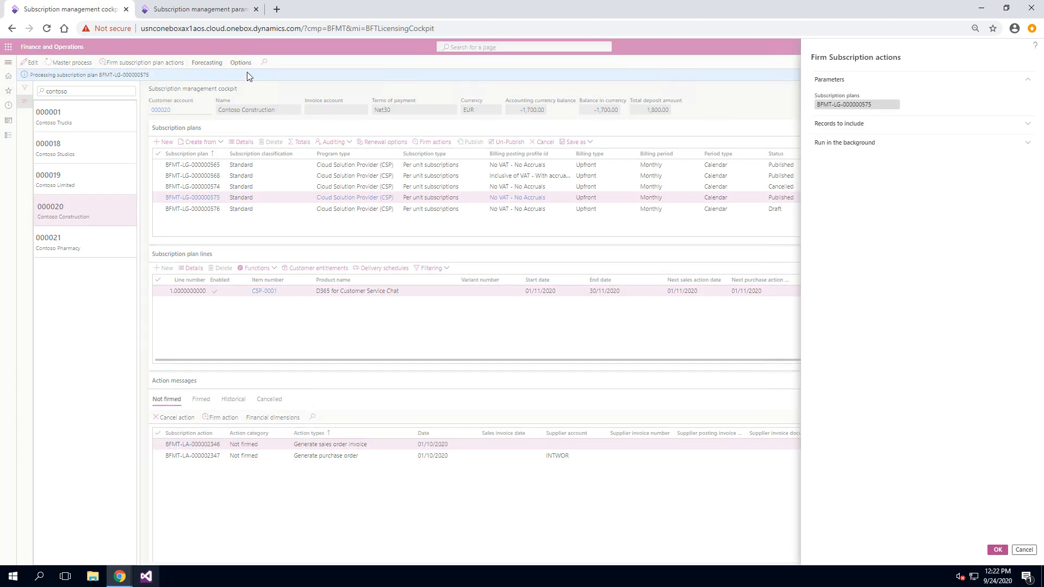
Step: Set the subscription management test date to 01/11/2020, save the parameters and return to the cockpit
click(169, 8)
click(642, 189)
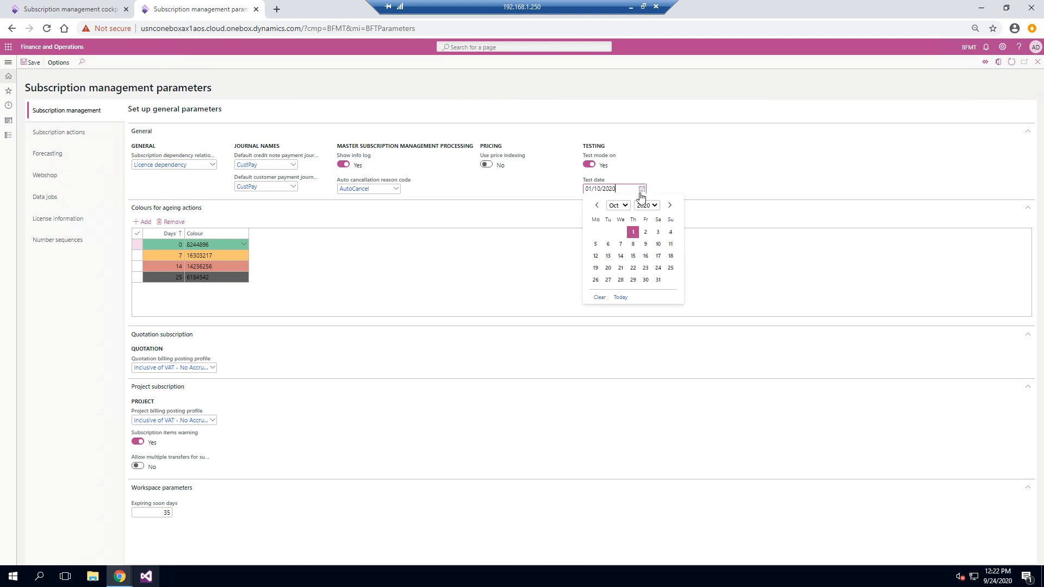
click(670, 205)
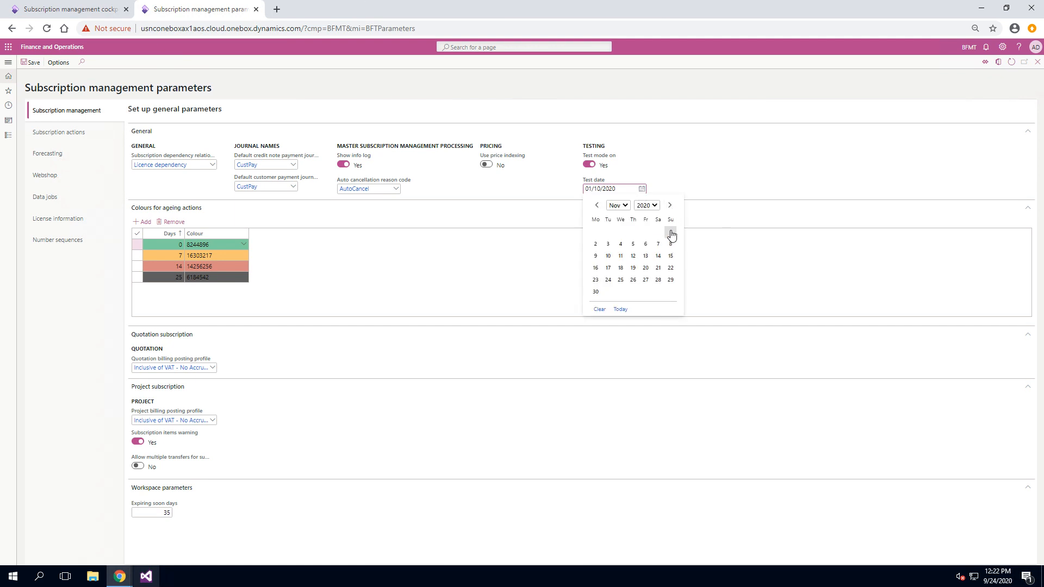
click(670, 233)
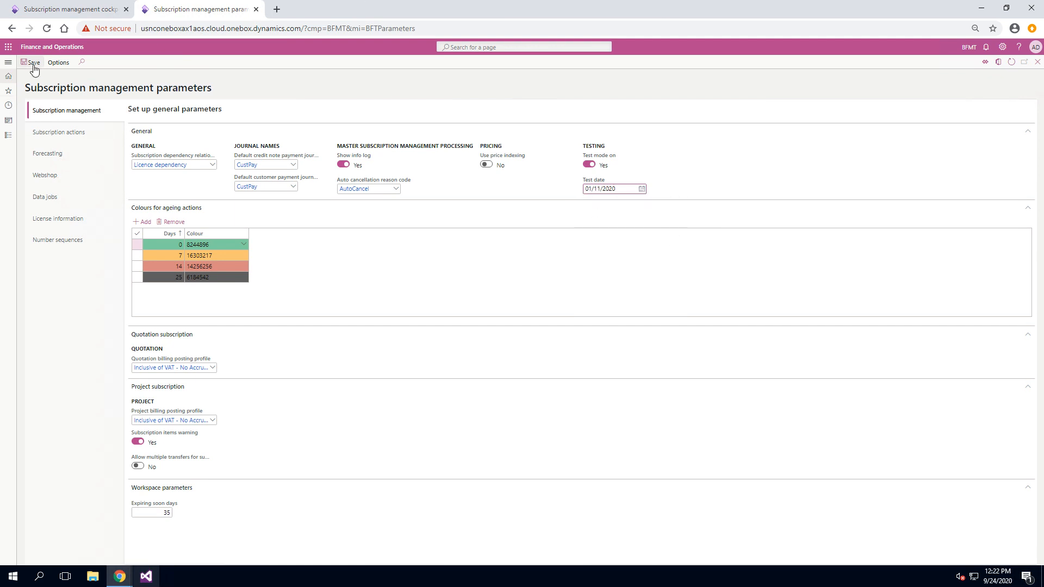
click(75, 8)
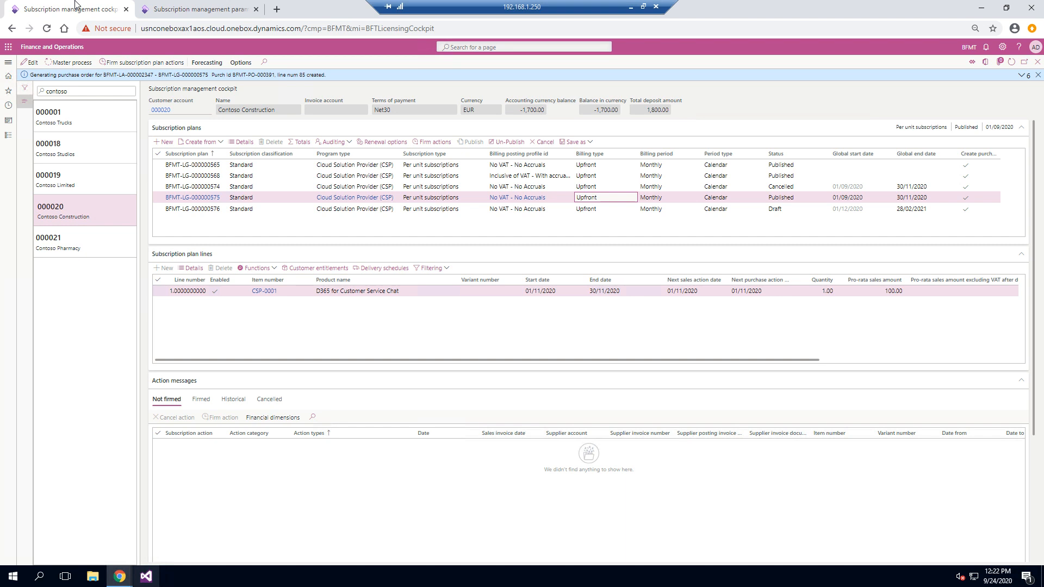
Step: Run the master process for the 01/09/2020 plan again and firm its subscription actions dated 01/11/2020
click(69, 62)
click(997, 549)
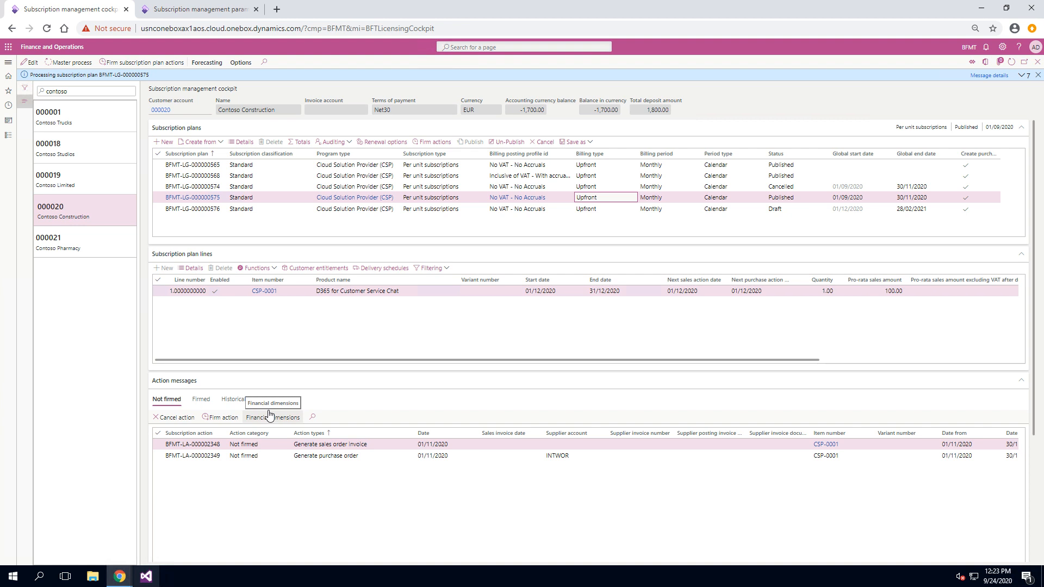
click(152, 62)
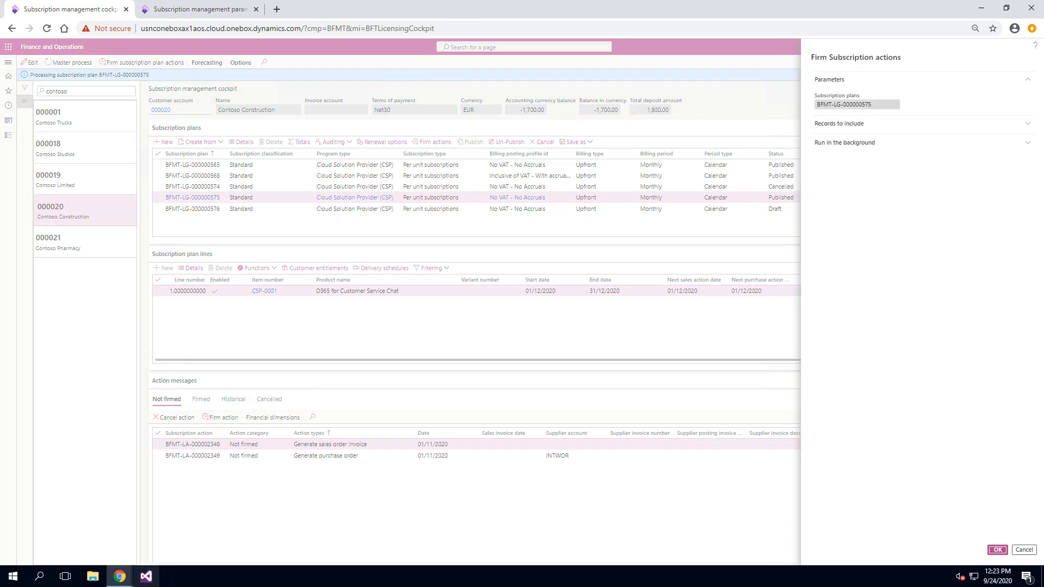
click(996, 550)
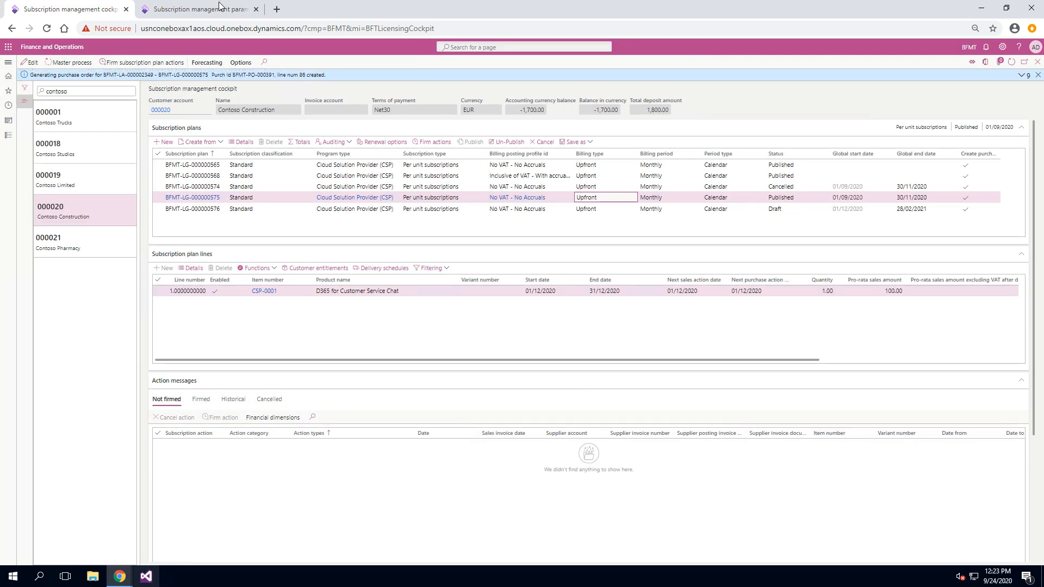
Step: Move the subscription management test date to 01/12/2020, save the parameters and go back to the cockpit
key(ctrl+Tab)
click(641, 188)
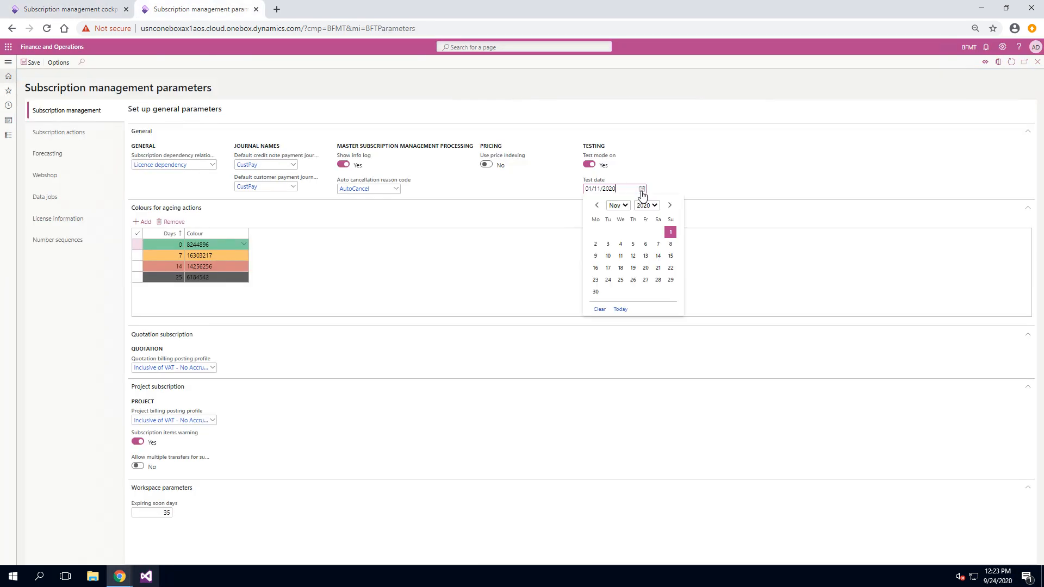
click(670, 205)
click(608, 232)
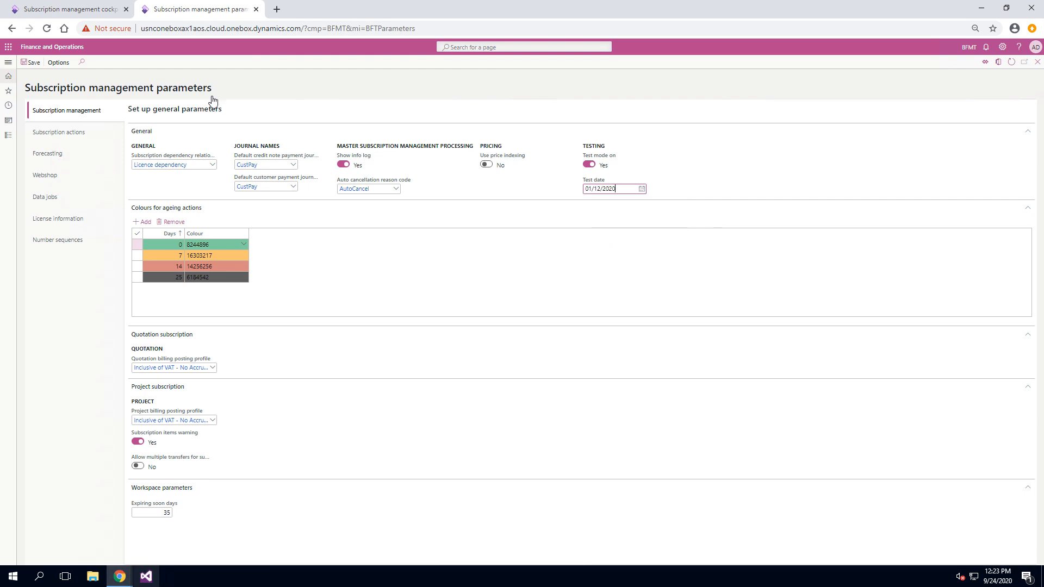
click(27, 64)
click(74, 7)
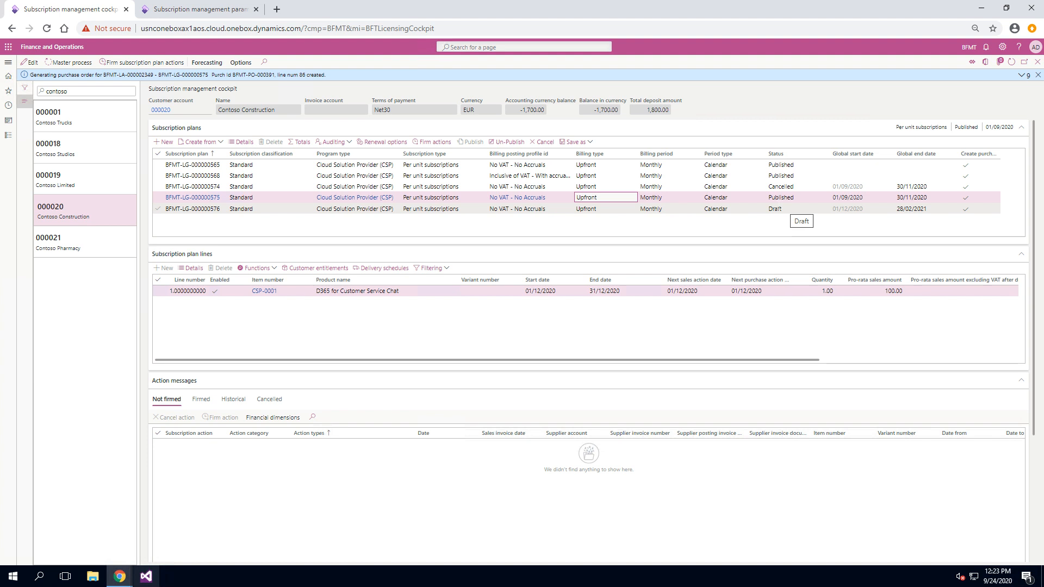
Step: Check the draft 01/12/2020 plan's lines, then run the master process on the published 01/09/2020 plan to trigger its renewal
click(782, 209)
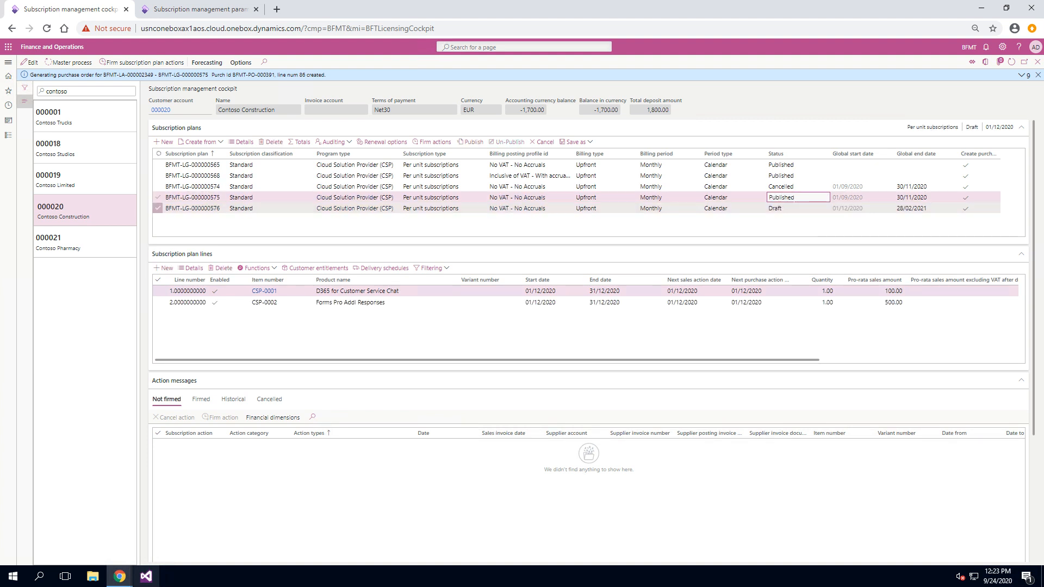
click(783, 197)
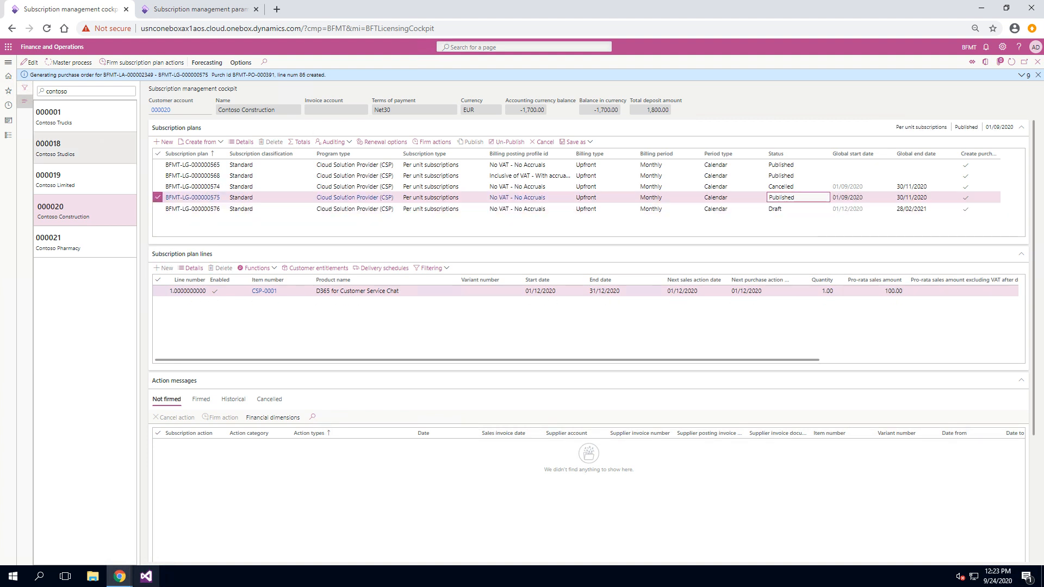
click(71, 63)
click(997, 553)
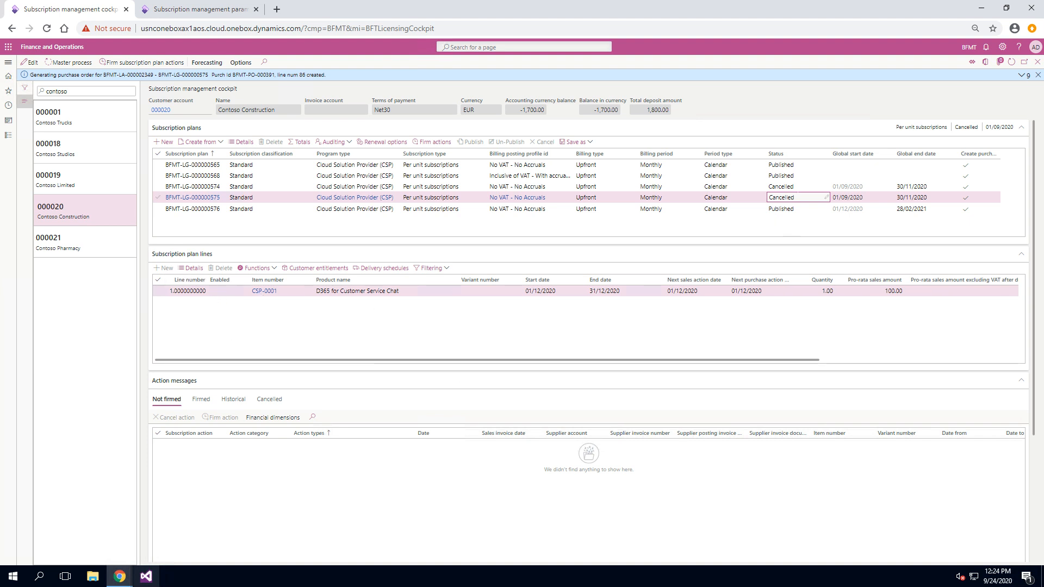
Step: Run the master process for the 01/12/2020 plan and review its not-firmed sales invoice and purchase order actions
click(798, 209)
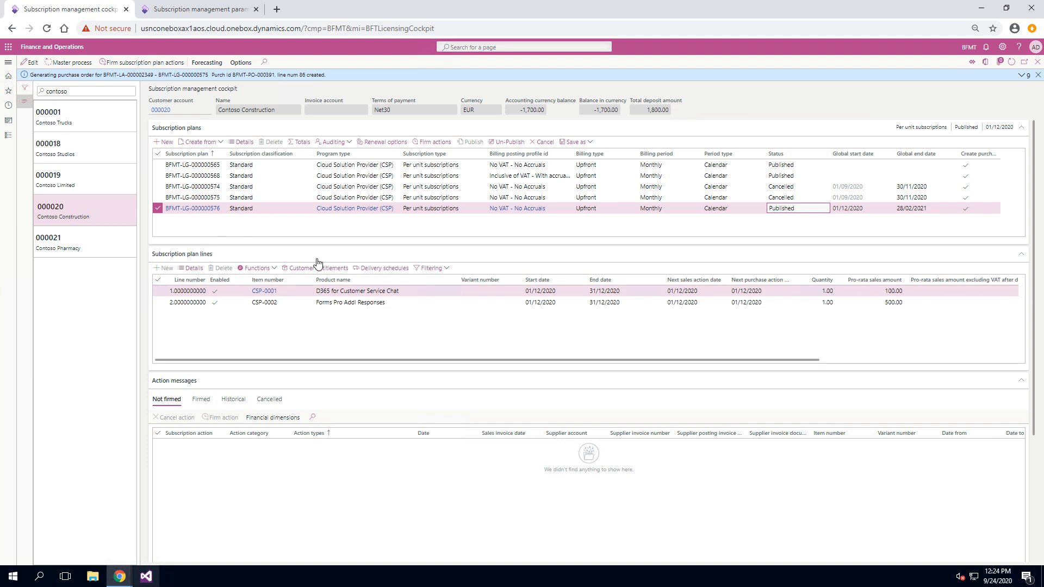
click(1039, 78)
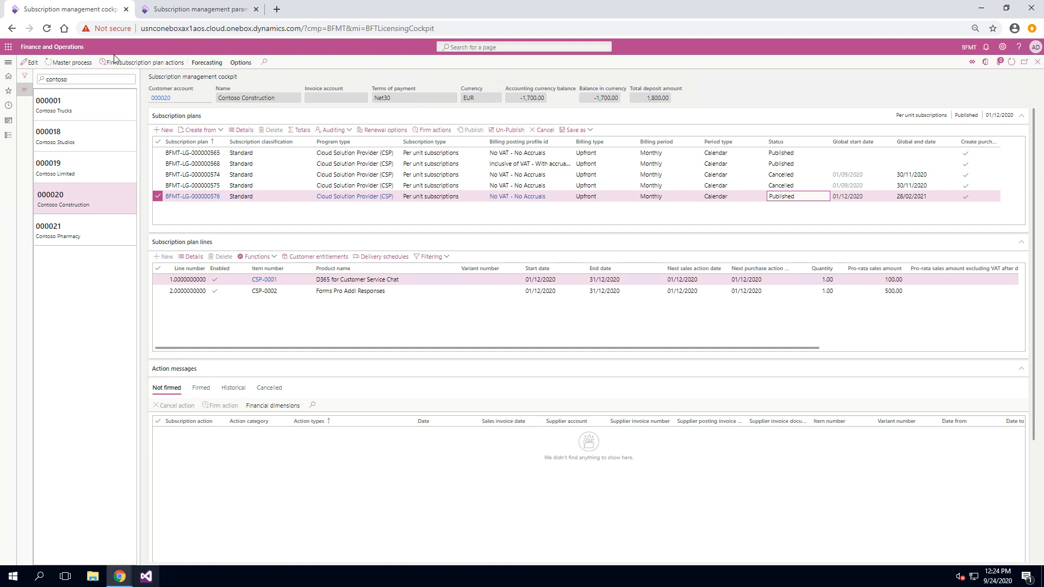
click(70, 62)
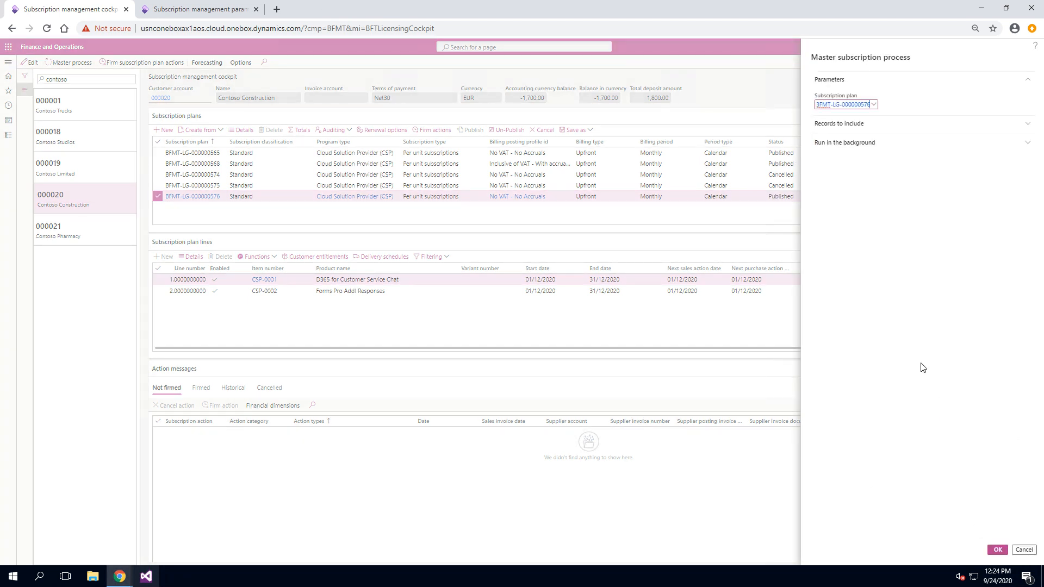
click(994, 550)
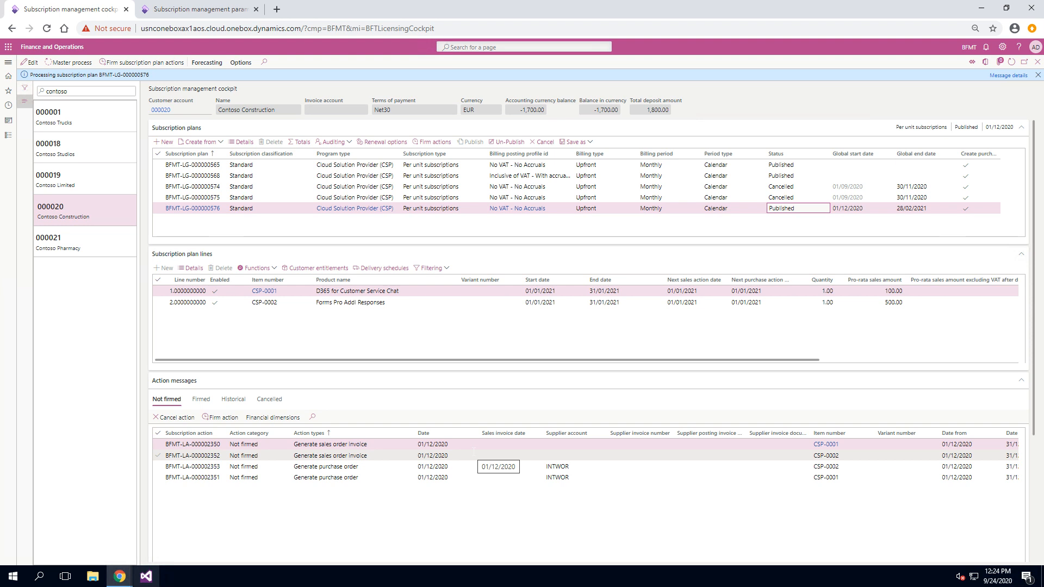
scroll(692, 500, right, 2)
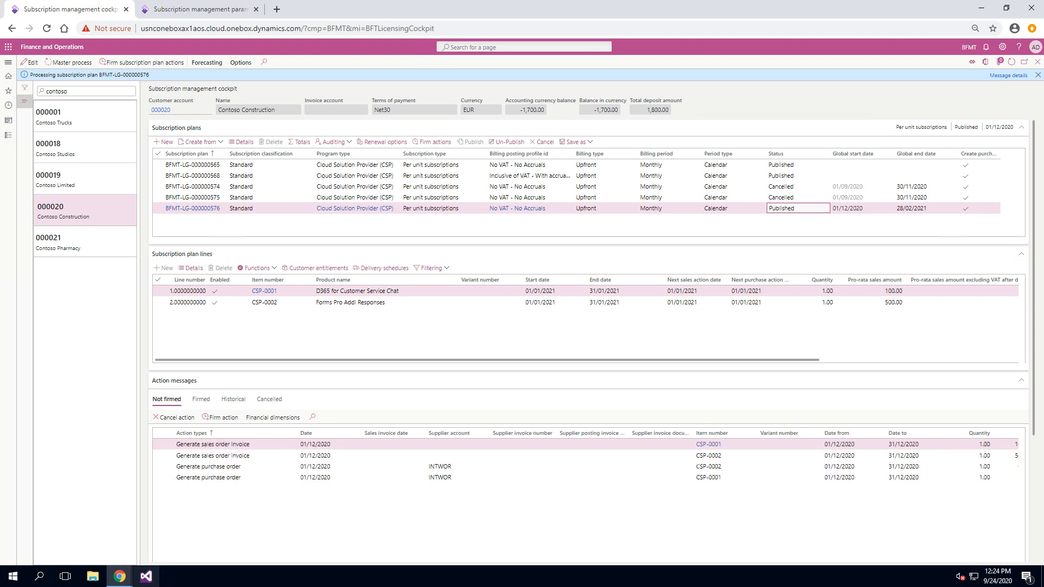
mouse_move(708, 456)
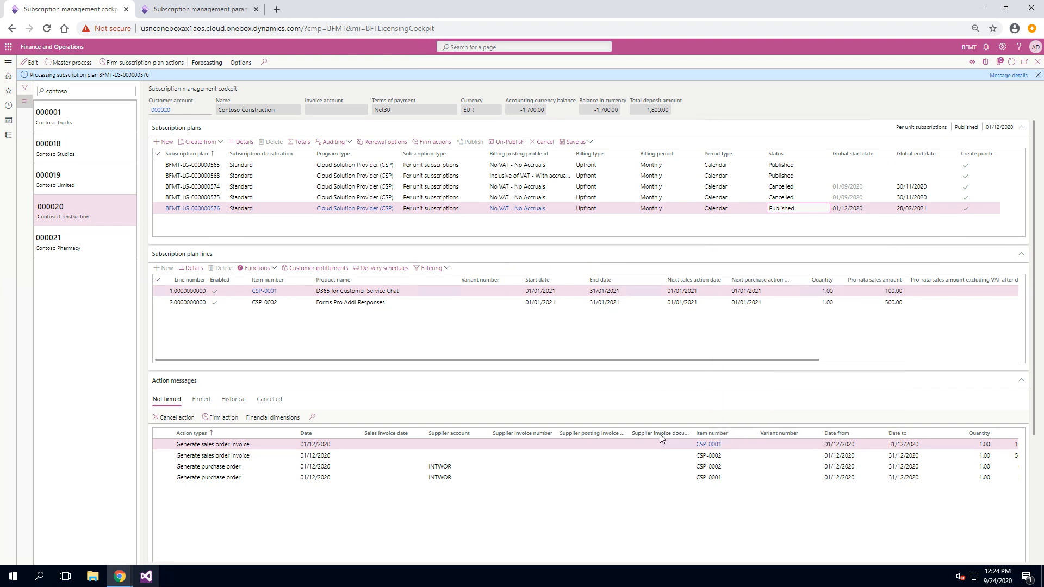
scroll(638, 526, left, 2)
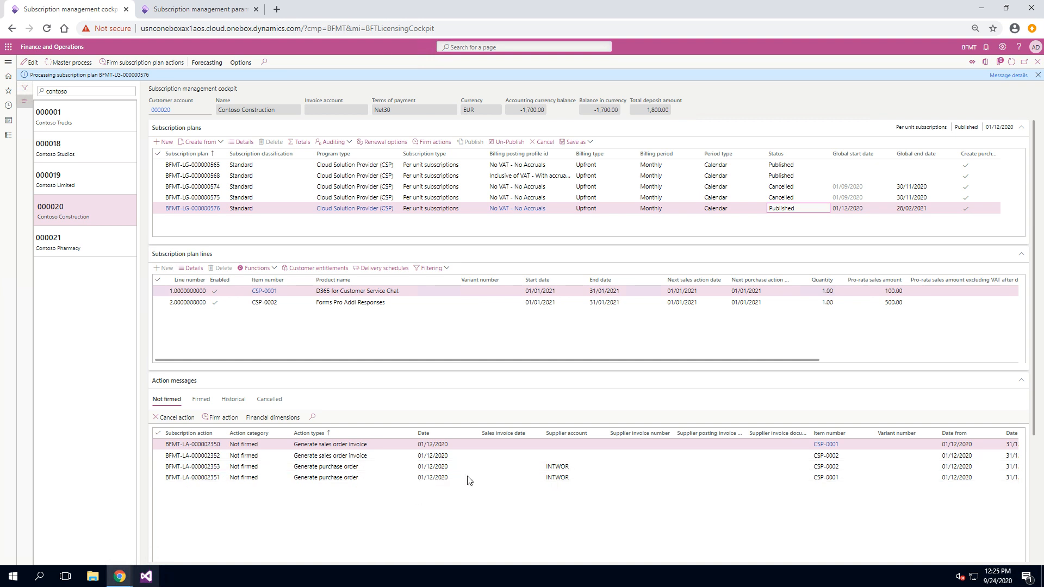
click(1038, 76)
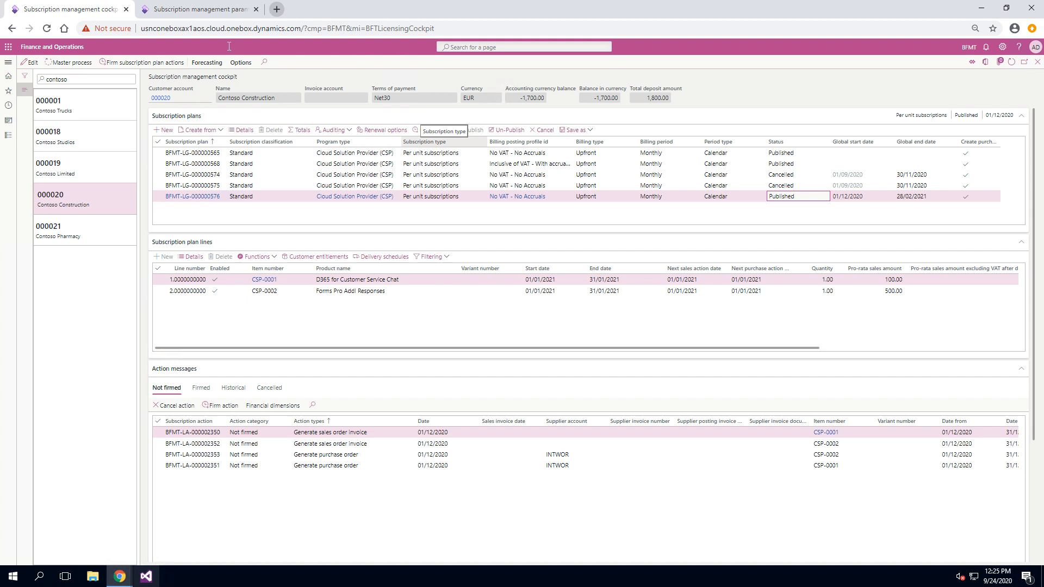
Step: Start a new subscription plan with program type Cloud Solution Provider (CSP) and billing posting profile No VAT - Revenue Recognition
click(167, 131)
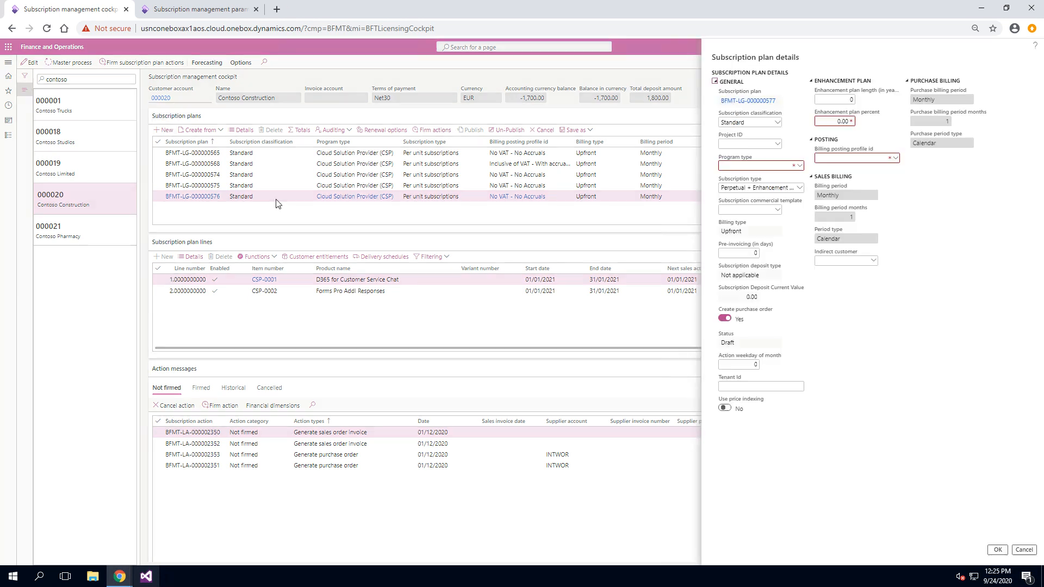
click(800, 167)
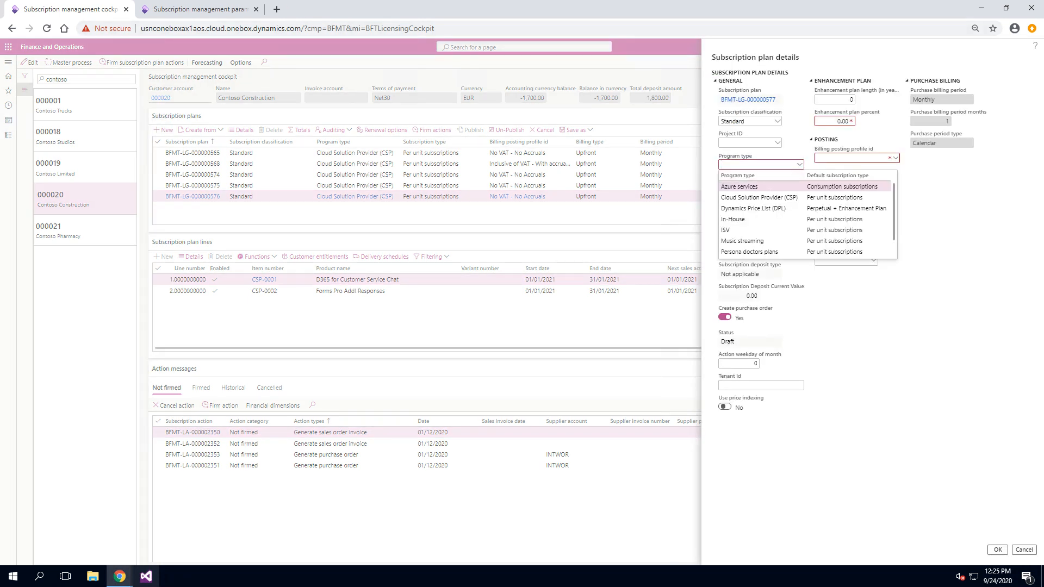
click(772, 196)
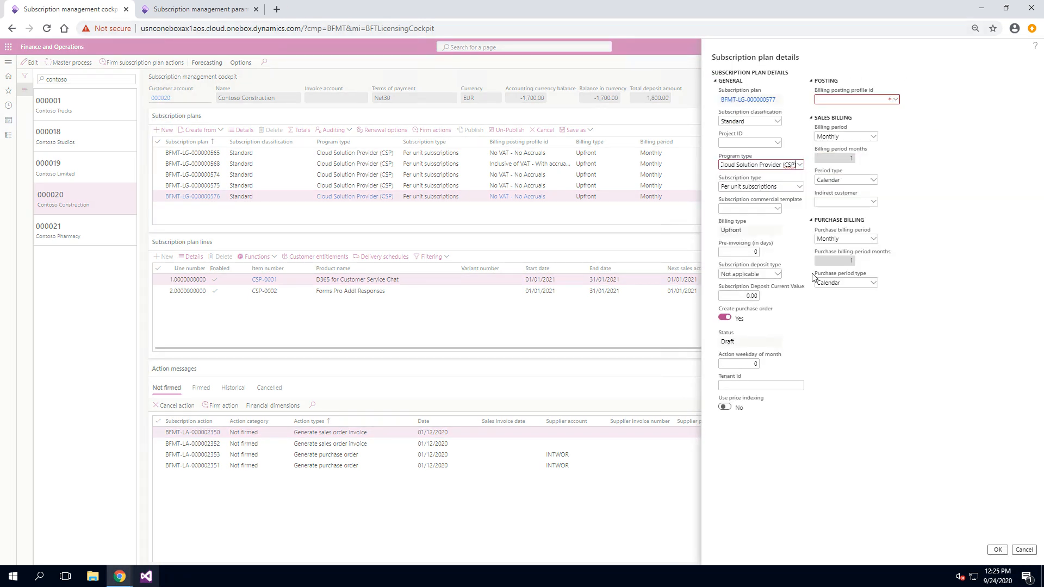
click(895, 99)
drag(865, 154, 818, 147)
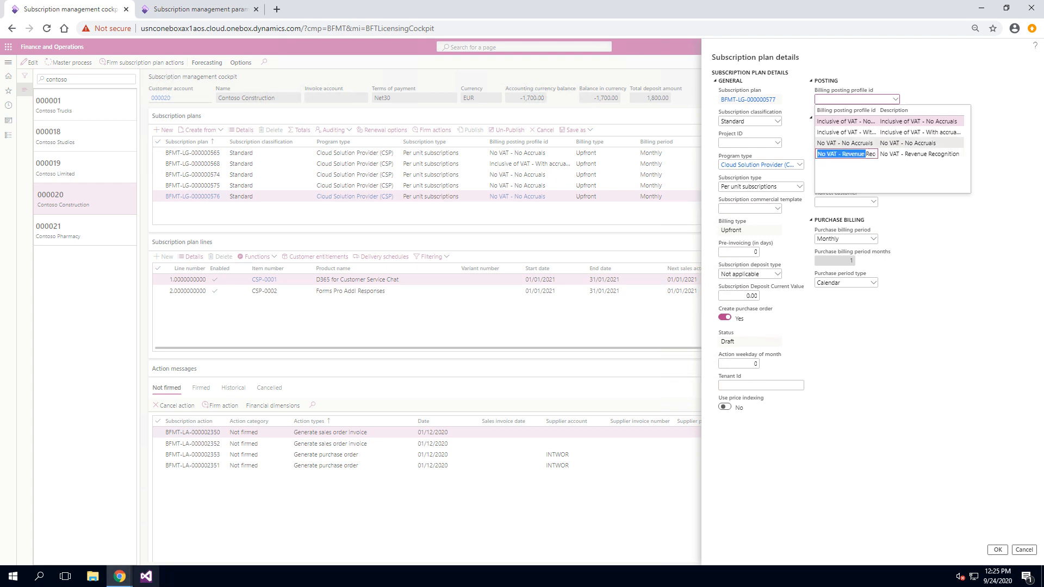
click(866, 142)
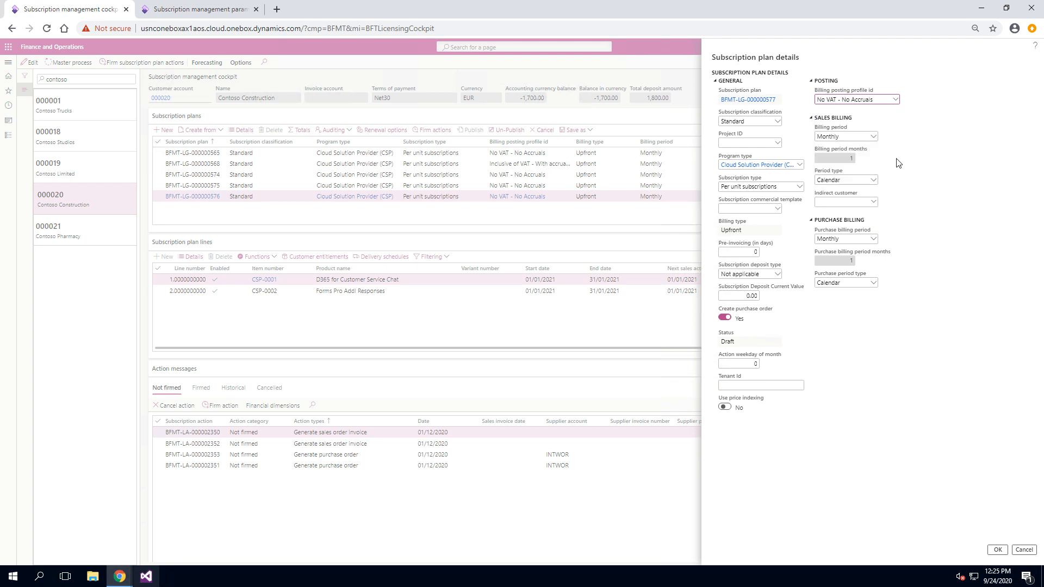
click(895, 101)
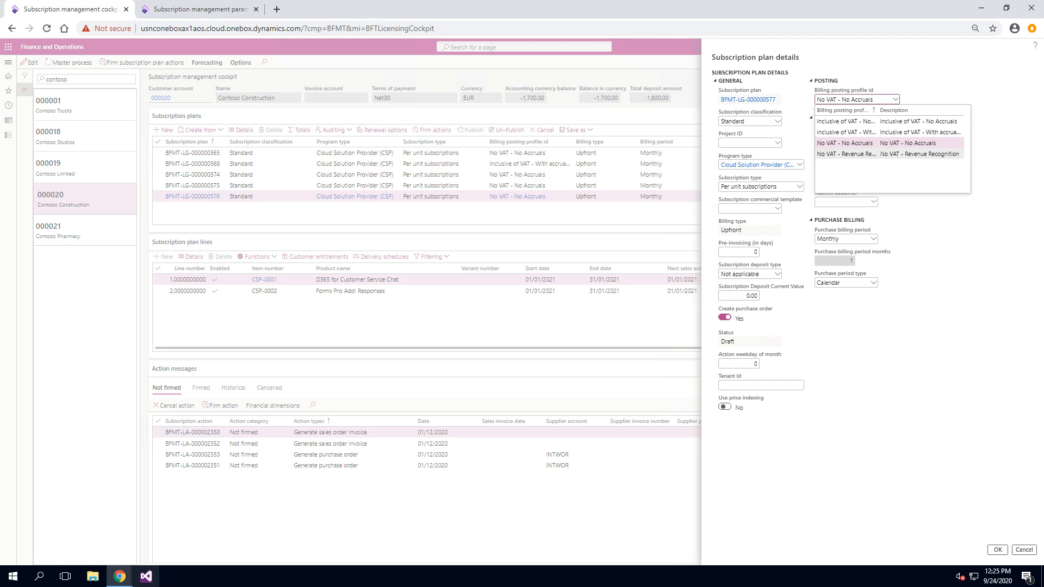
click(904, 155)
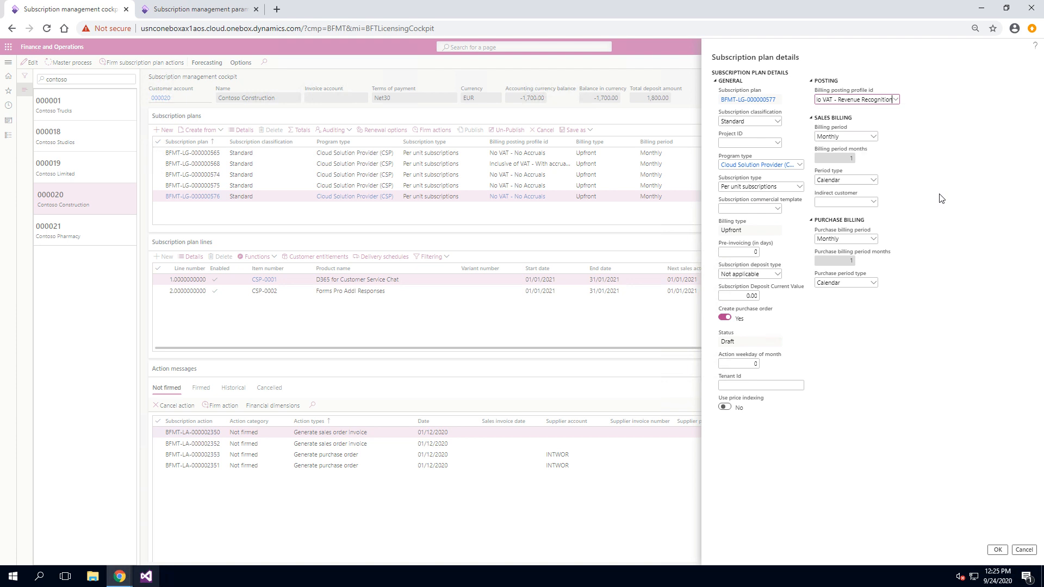
Step: Set the new plan's sales billing period to Yearly and its period type to Rolling, and create the plan
click(876, 144)
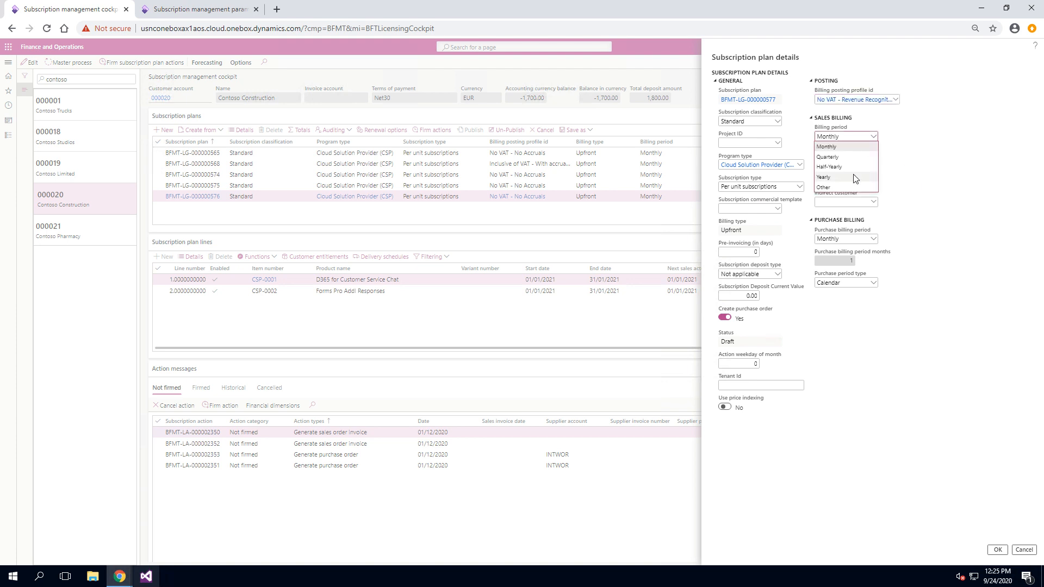
click(856, 177)
click(873, 180)
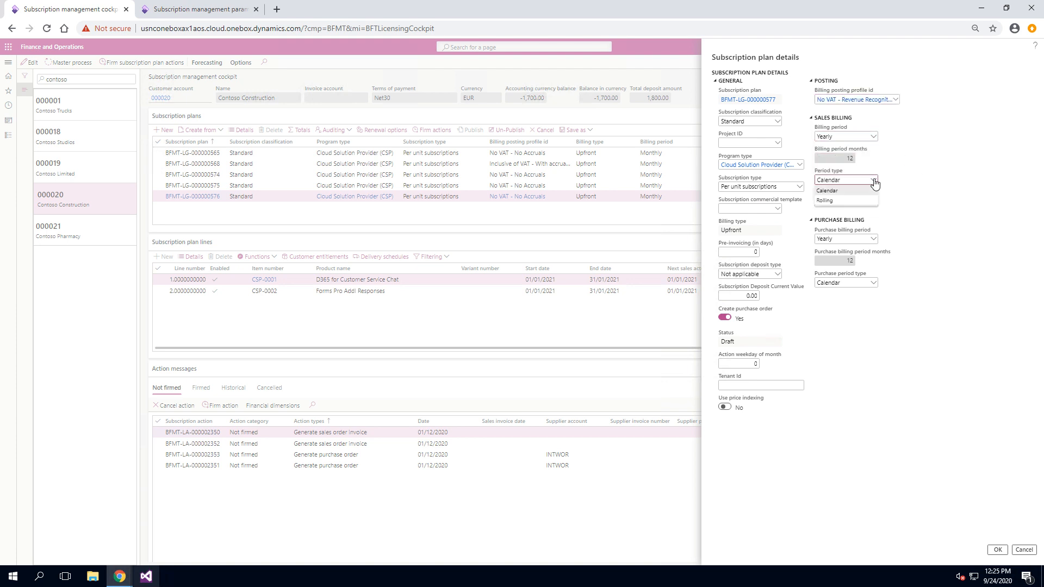
click(857, 201)
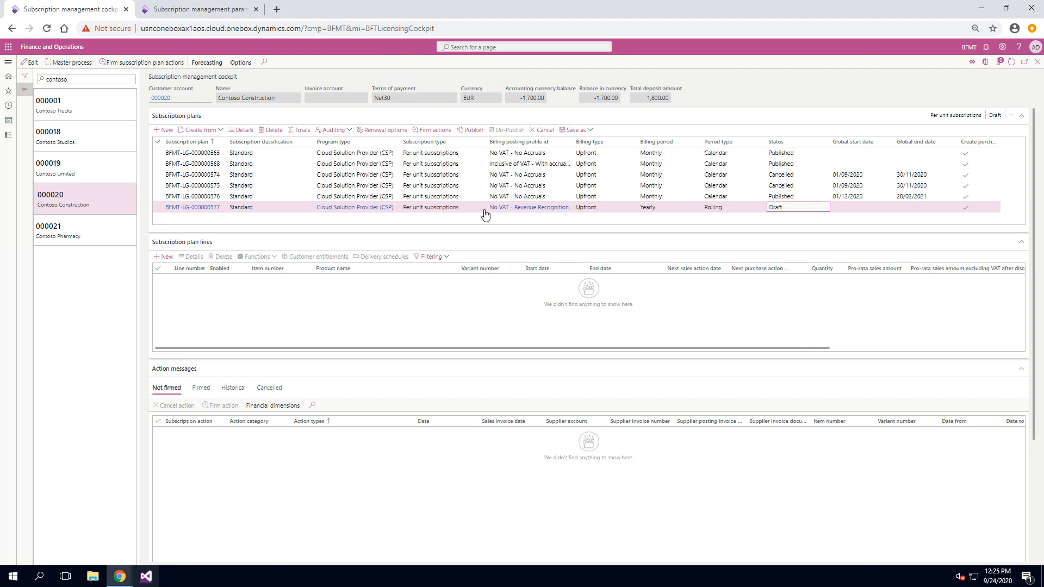
Step: In the new yearly plan's renewal options, enable auto cancellation and set the renewal notice to 30 days
click(361, 133)
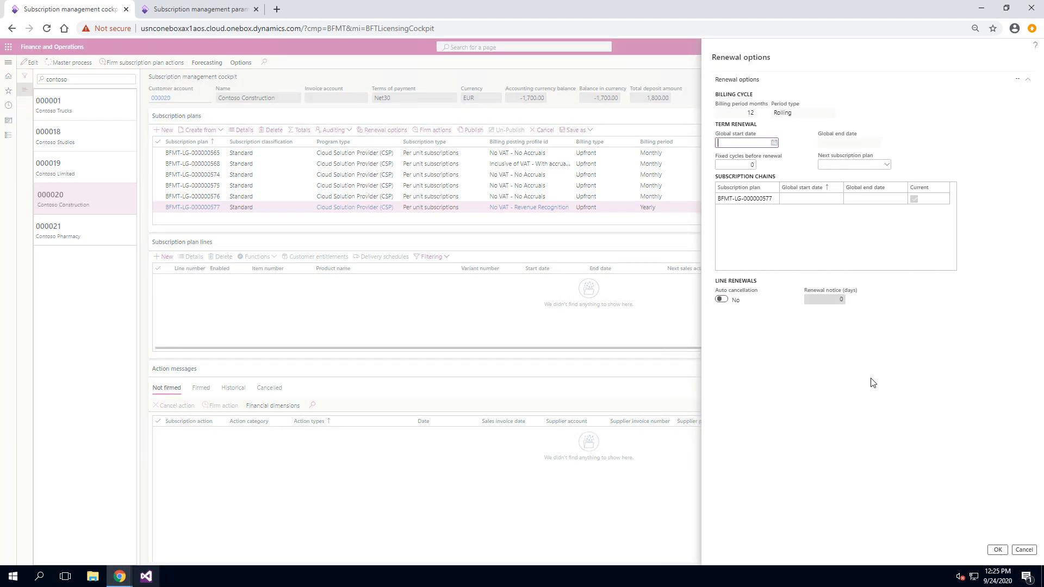
click(722, 298)
key(Tab)
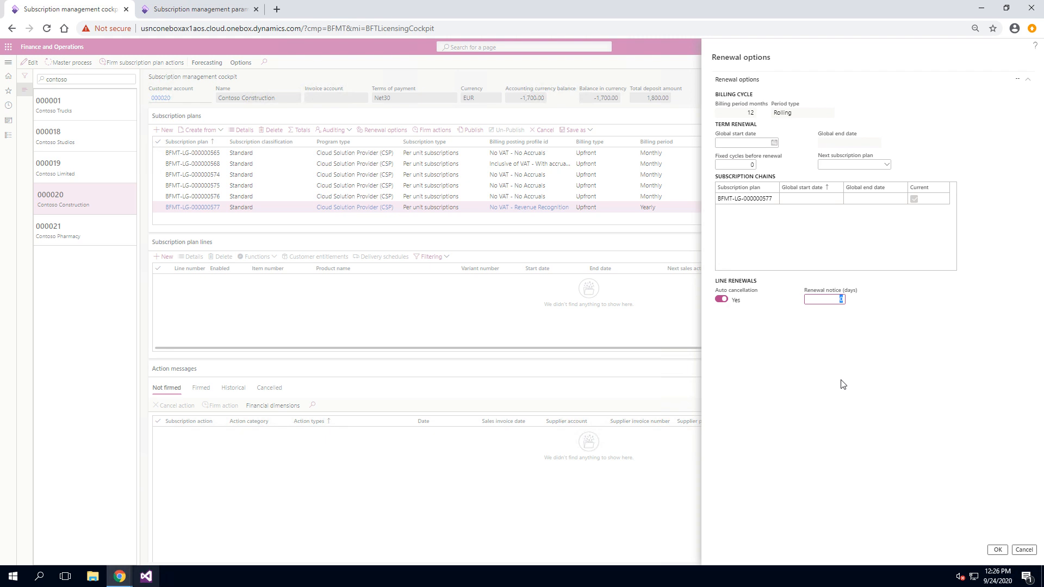
text(30)
click(996, 550)
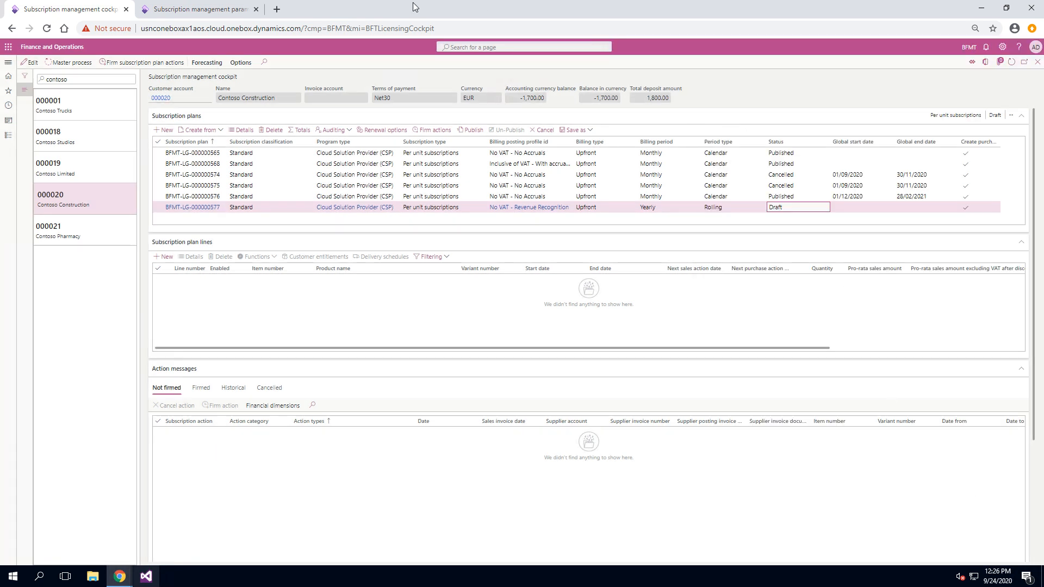
Step: Add a plan line for item CSP-0001 with quantity 1 and sales start date 01/09/2020, and publish the plan
click(165, 257)
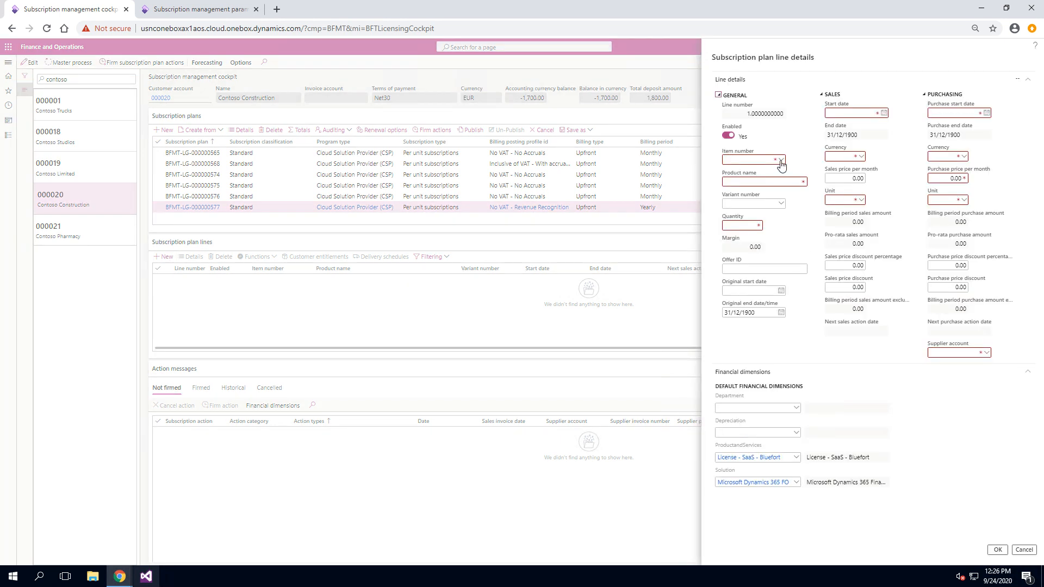
click(781, 159)
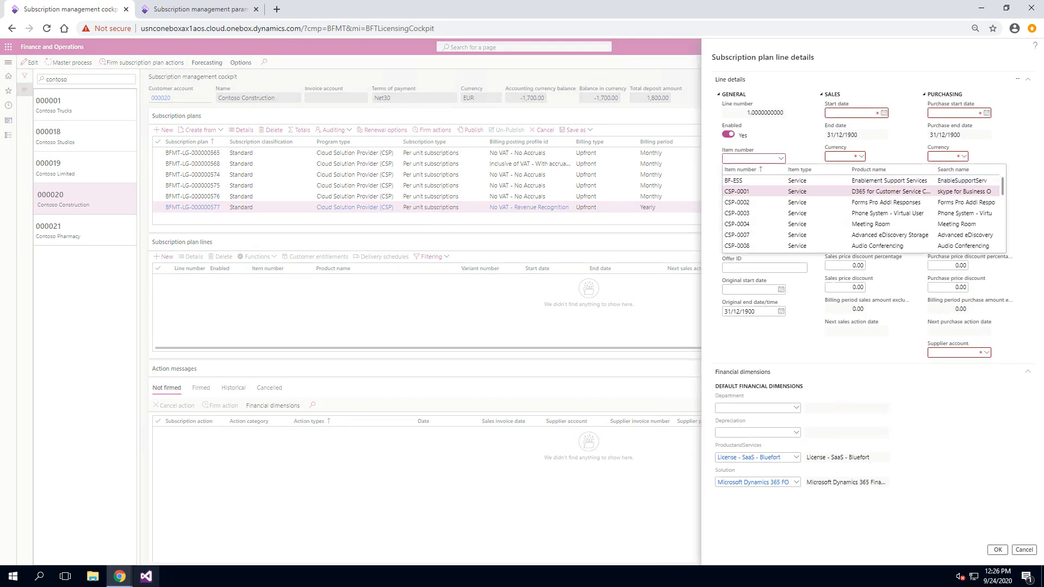
click(761, 191)
click(760, 225)
text(1)
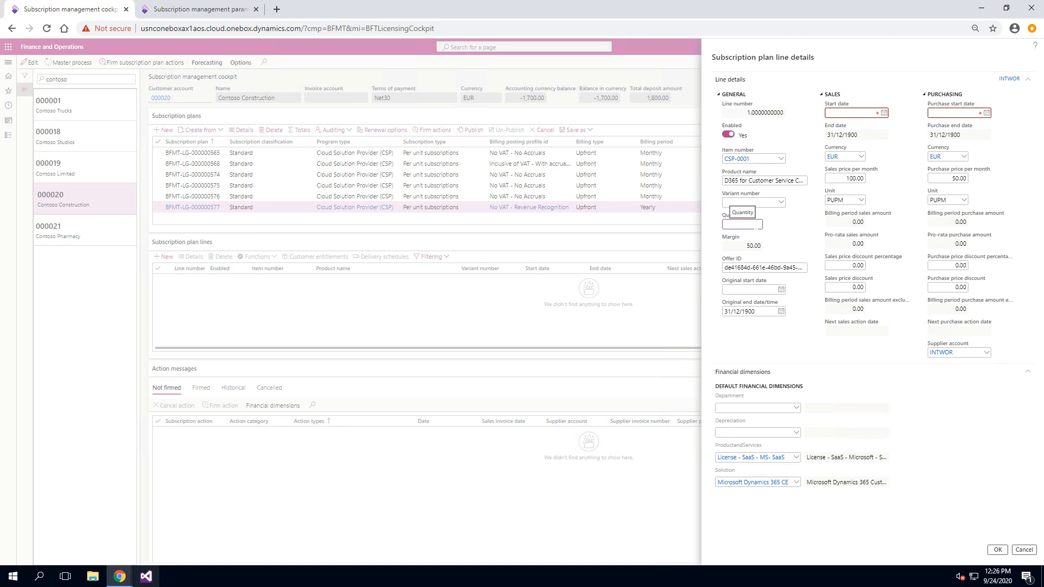
click(884, 113)
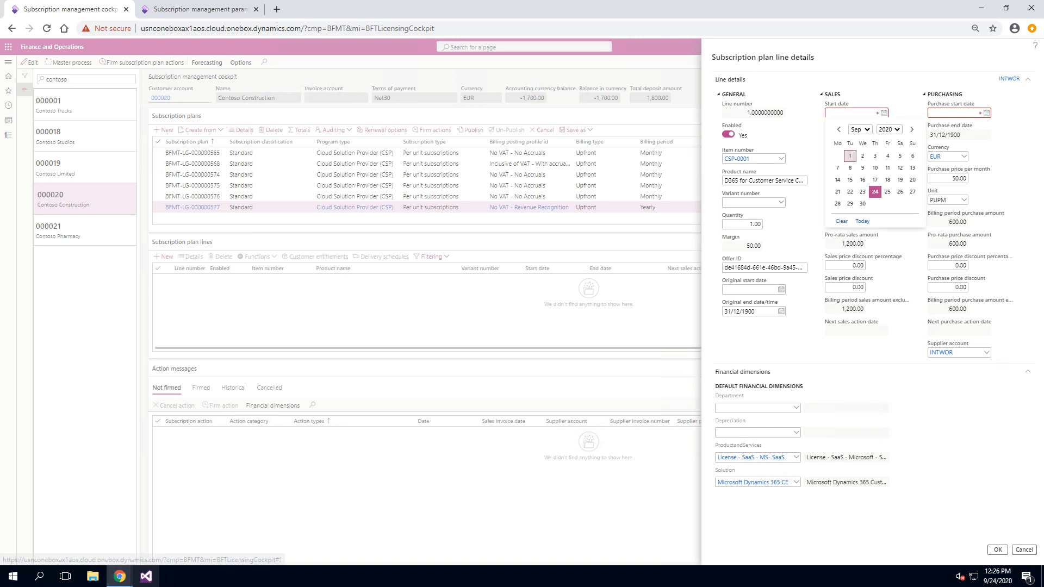
click(850, 156)
click(998, 549)
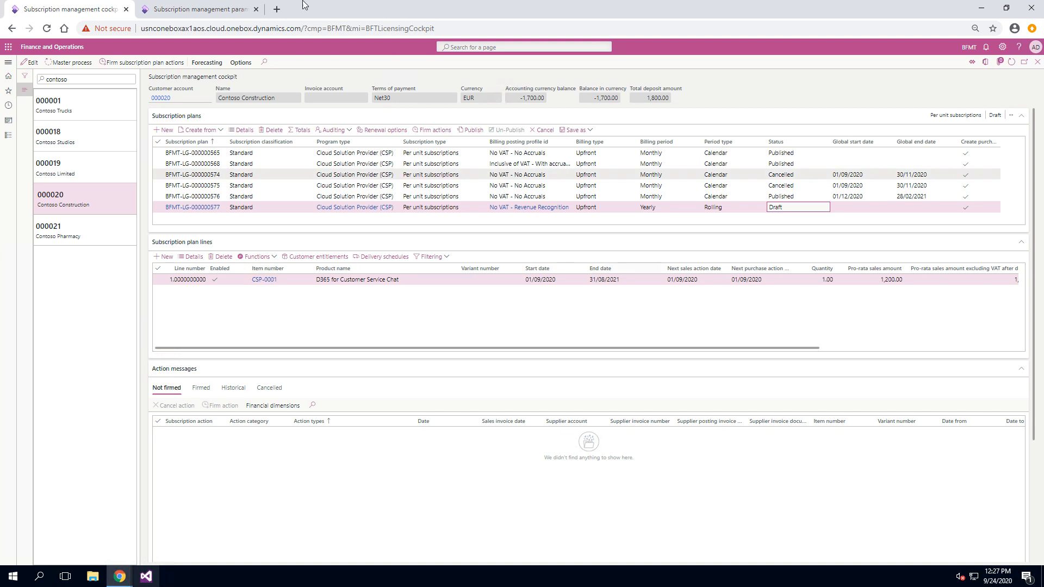
click(471, 130)
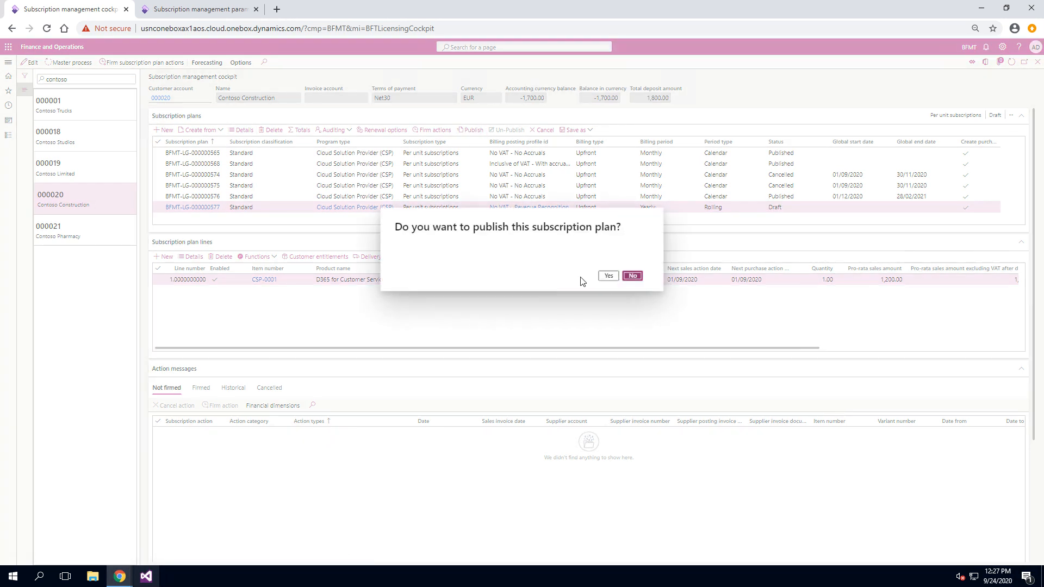
click(609, 277)
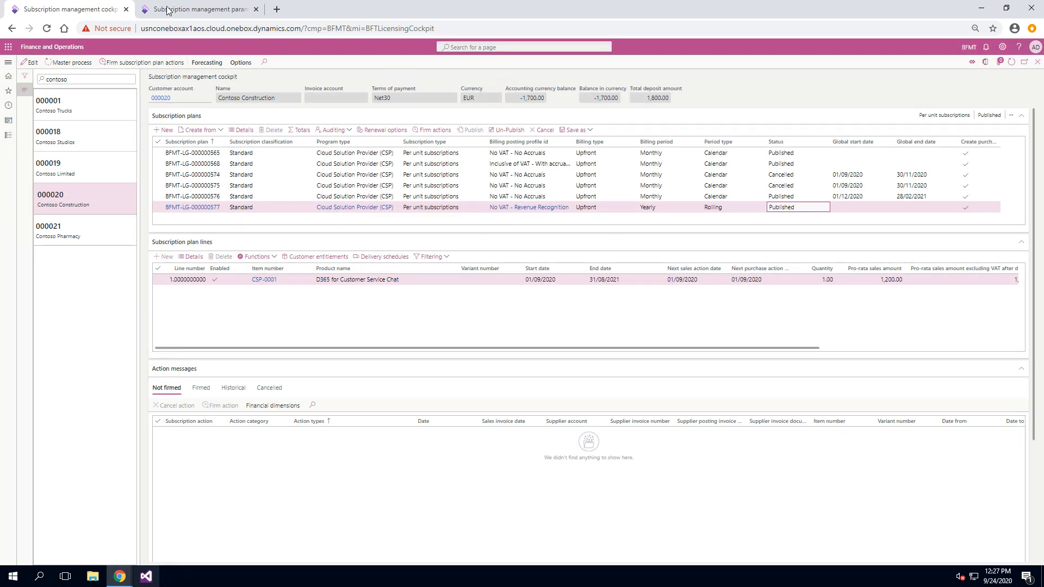
Step: Set the test date in the subscription management parameters to 30/09/2020 and save
click(167, 9)
click(642, 189)
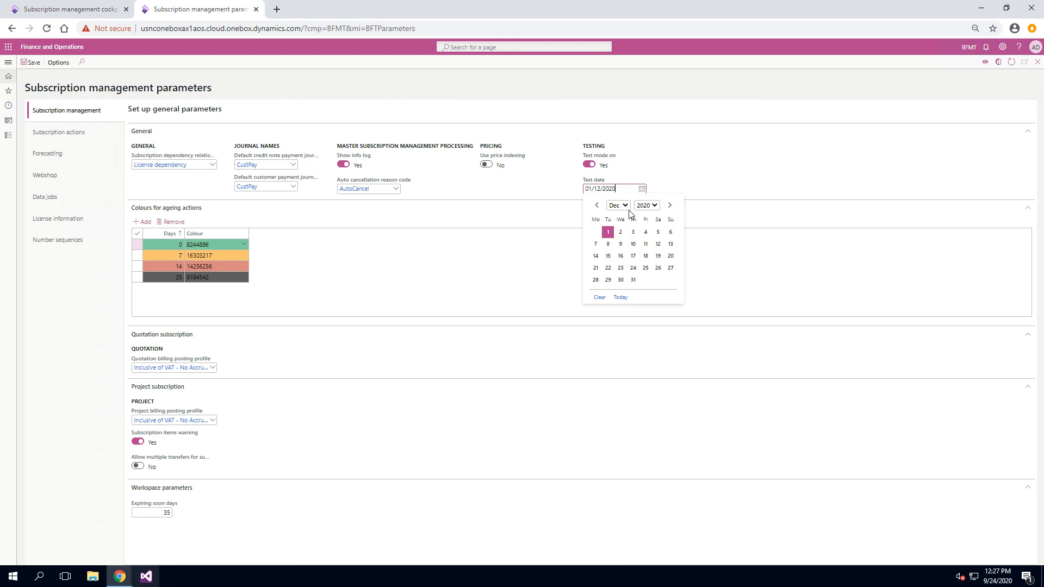
click(596, 205)
click(596, 205)
click(596, 205)
click(620, 280)
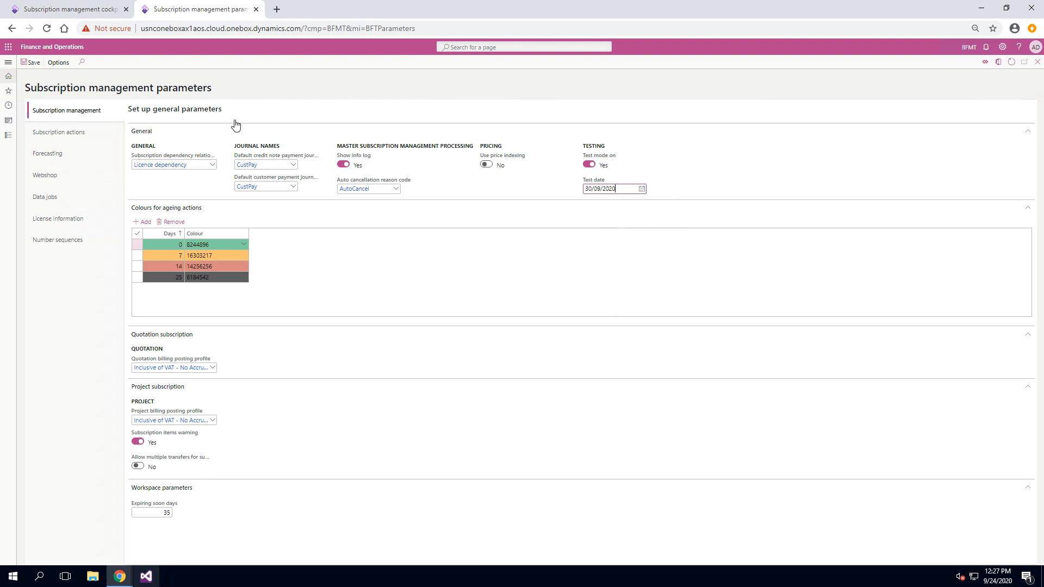
click(39, 67)
Step: Run the master process for the yearly rolling plan and review the dates and prices of its not-firmed actions
click(71, 9)
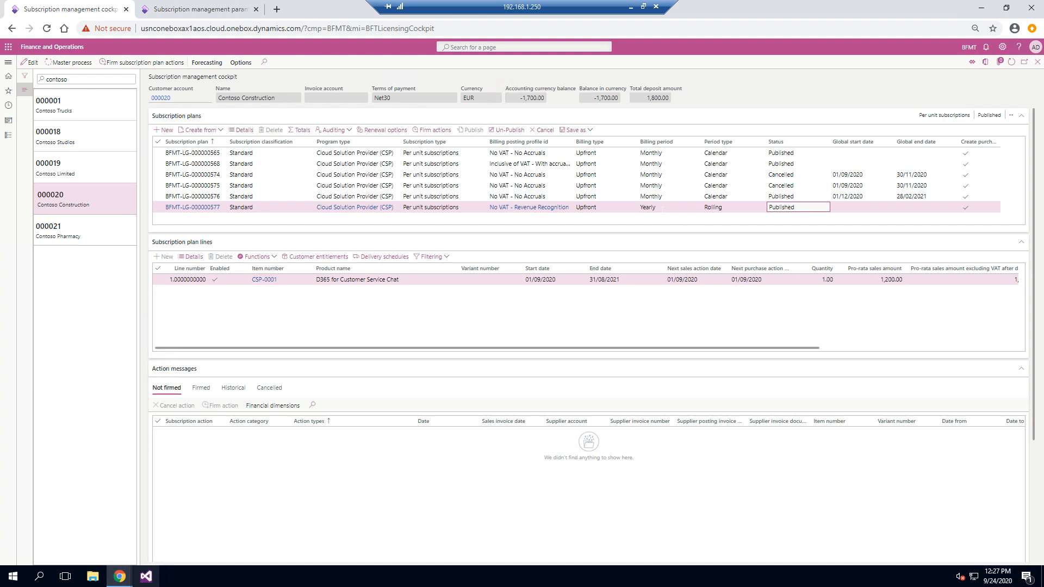
click(85, 66)
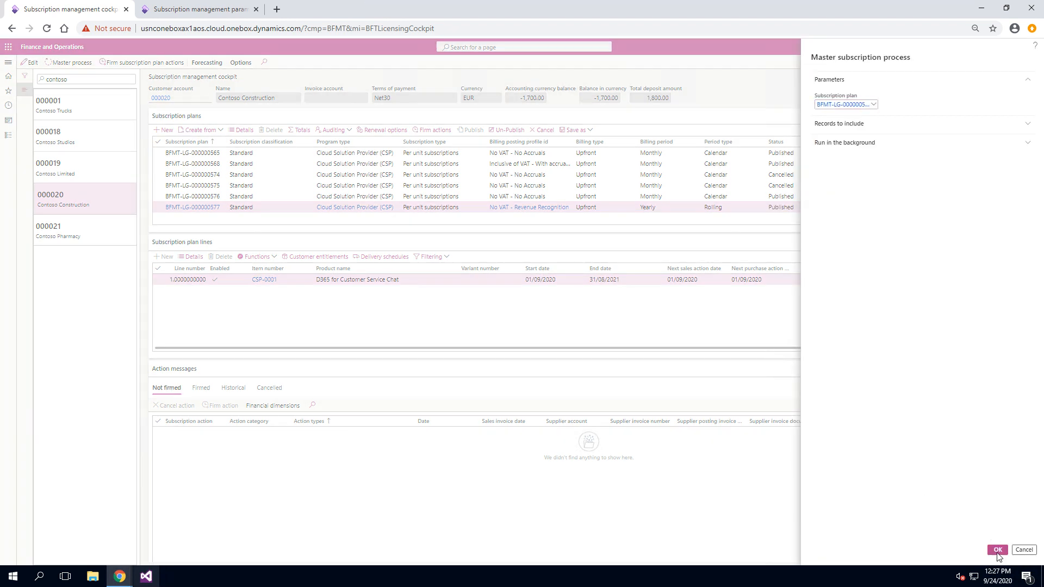
click(997, 550)
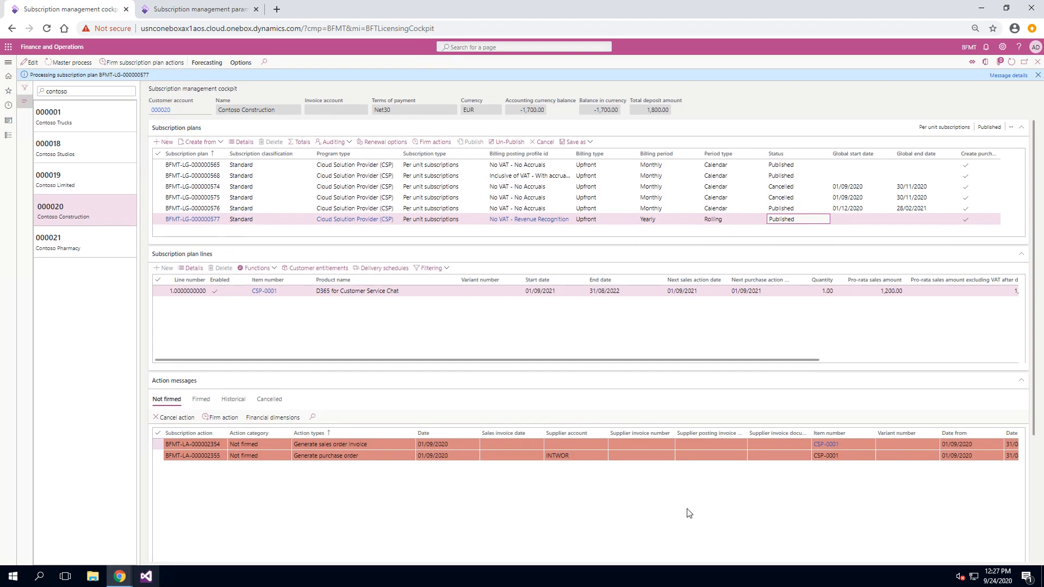
scroll(646, 497, right, 2)
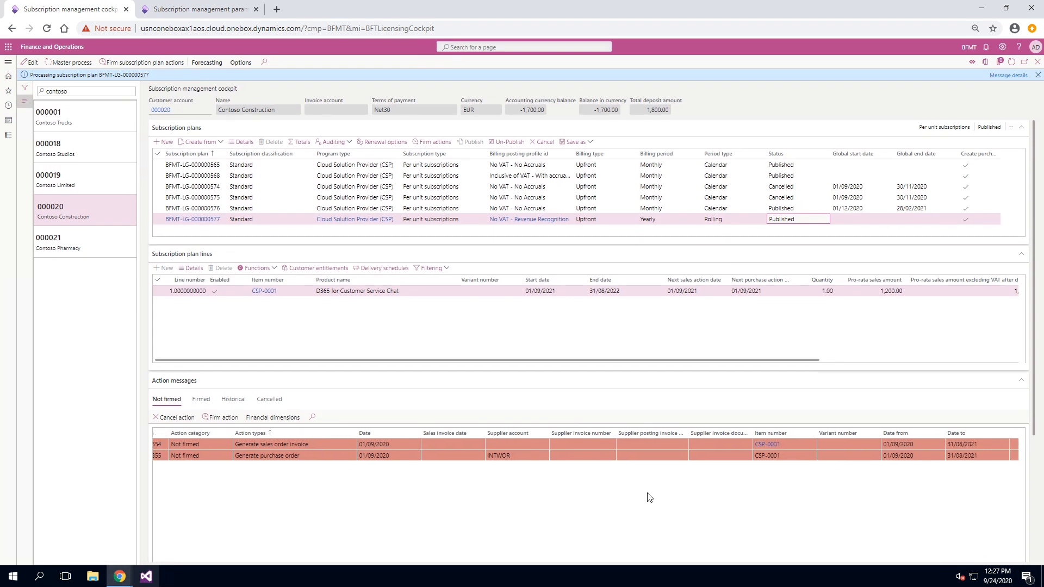
scroll(647, 497, right, 4)
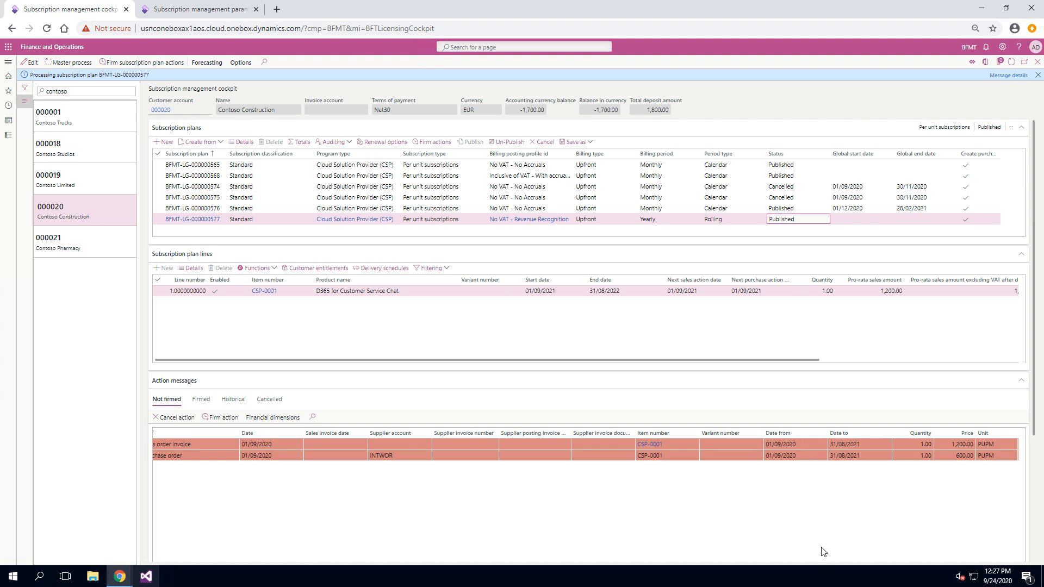
scroll(819, 552, left, 6)
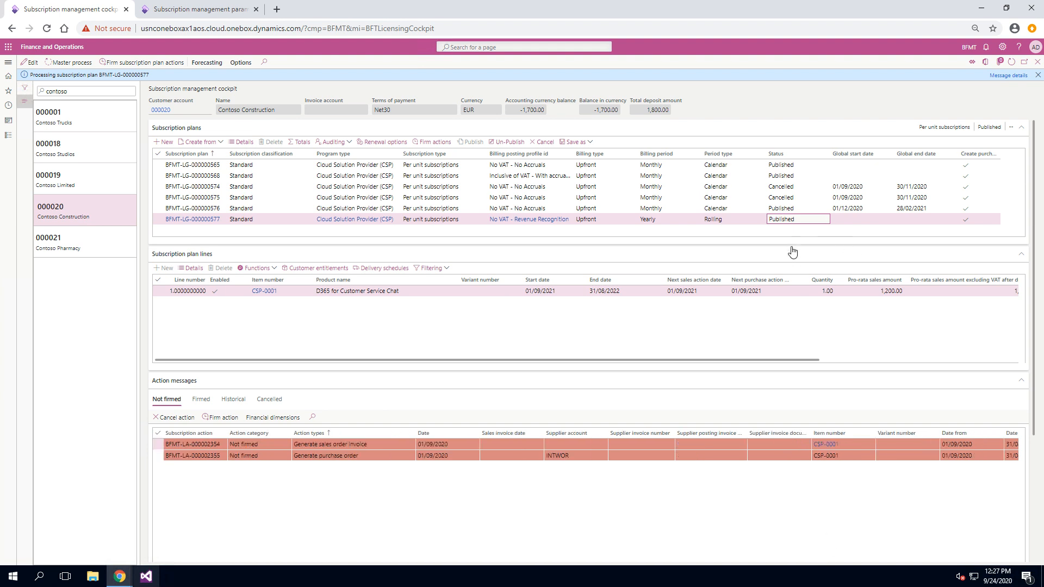
Step: Check the yearly plan's renewal options and its line's next sales action date
click(383, 142)
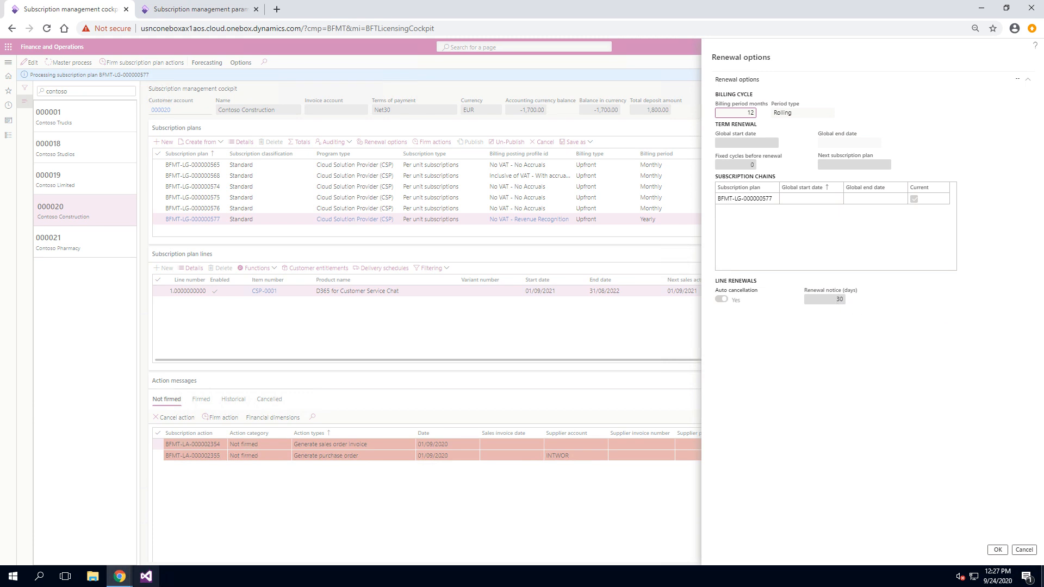
click(1023, 550)
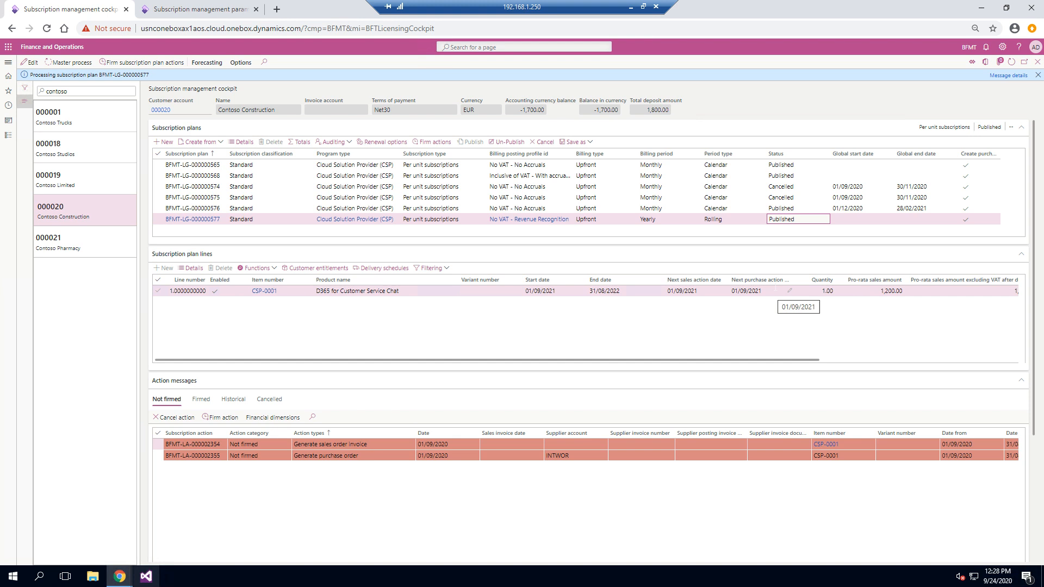
click(668, 290)
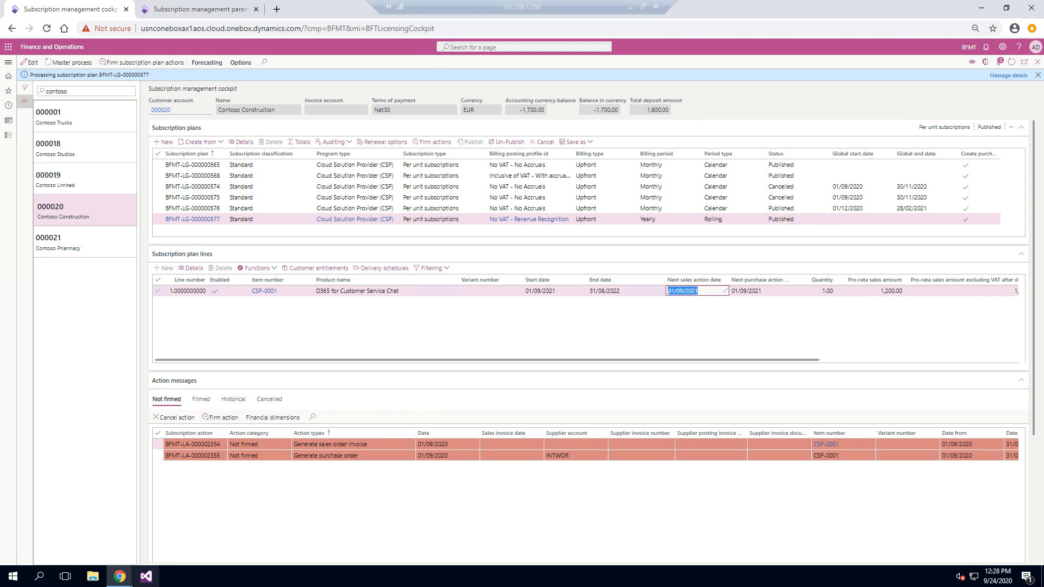
Step: Set the test date in the subscription management parameters to 01/09/2021, save, and return to the cockpit
click(158, 7)
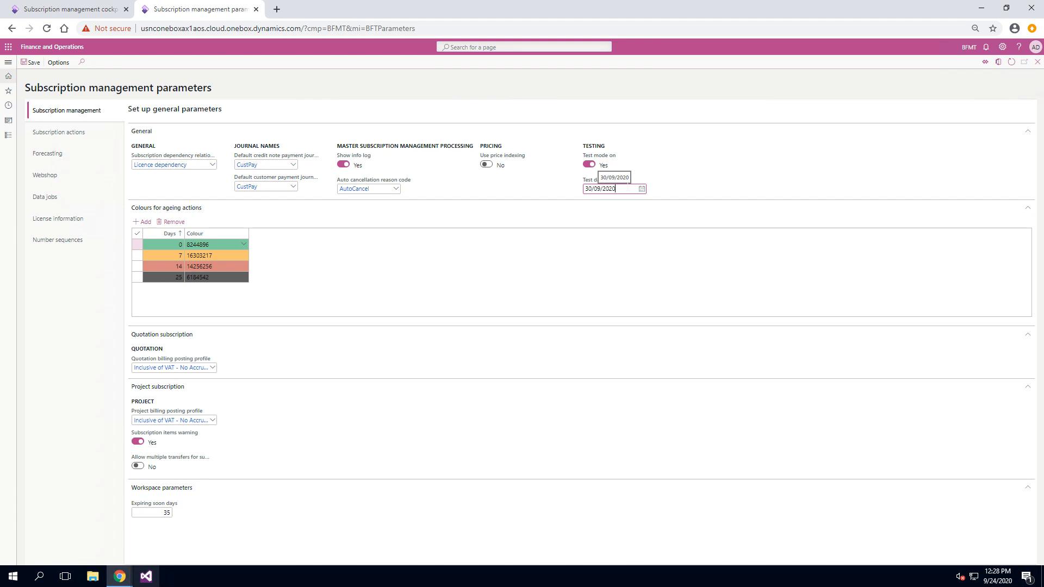
key(BackSpace)
text(1)
key(BackSpace)
key(BackSpace)
text(01)
click(30, 63)
click(76, 9)
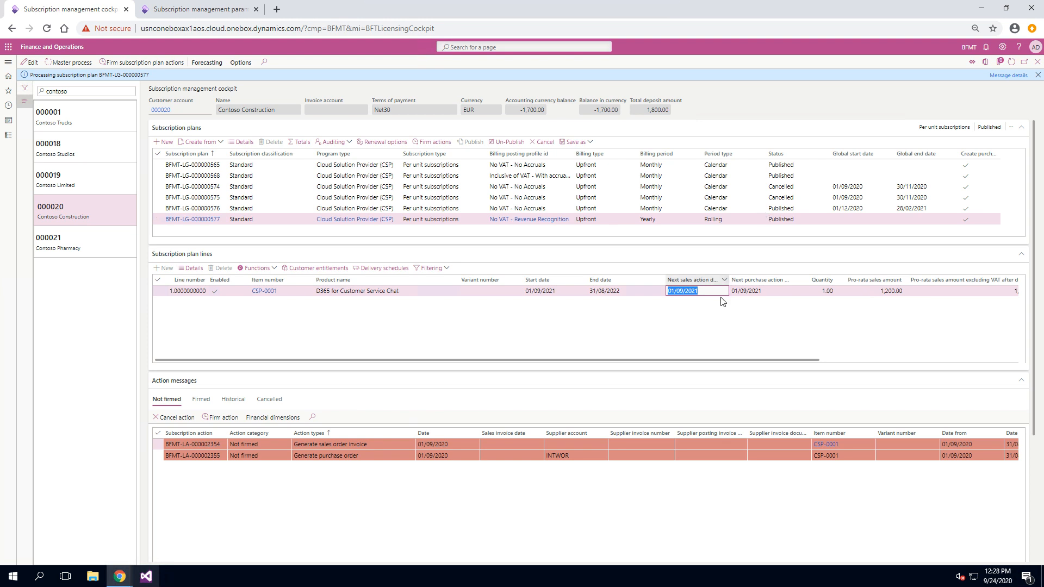
Step: Set the test date in the subscription management parameters to 15/08/2021 and save
click(200, 12)
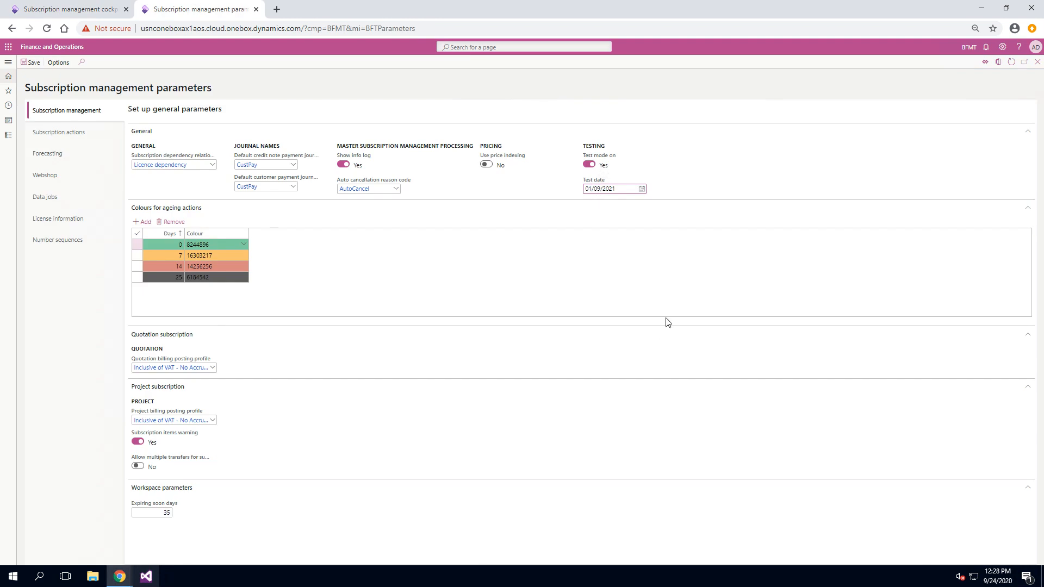
text(15)
key(BackSpace)
text(8)
click(37, 64)
Step: Firm the yearly plan's pending sales order invoice and purchase order actions from the cockpit
click(40, 6)
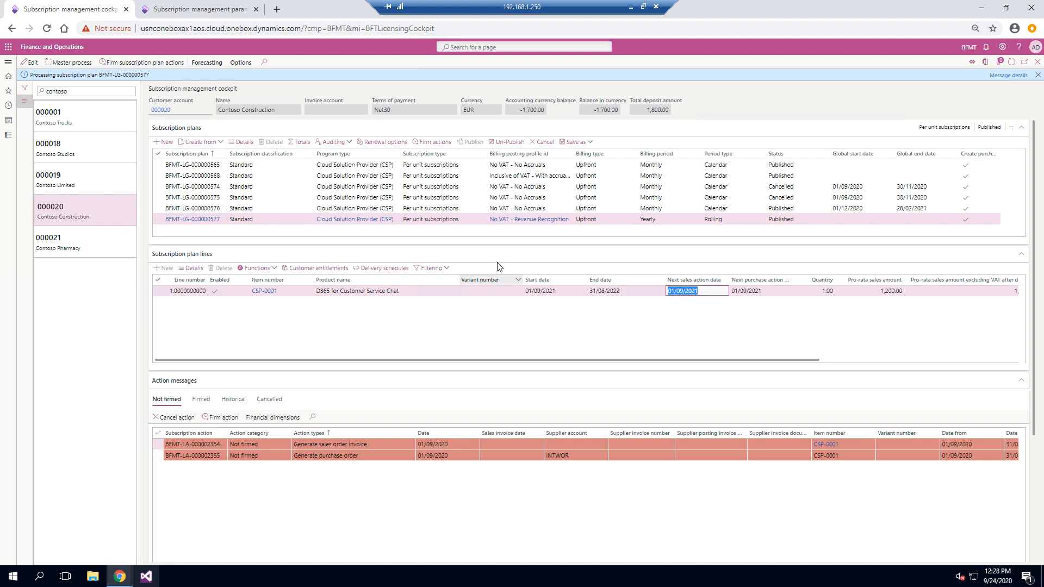
click(153, 63)
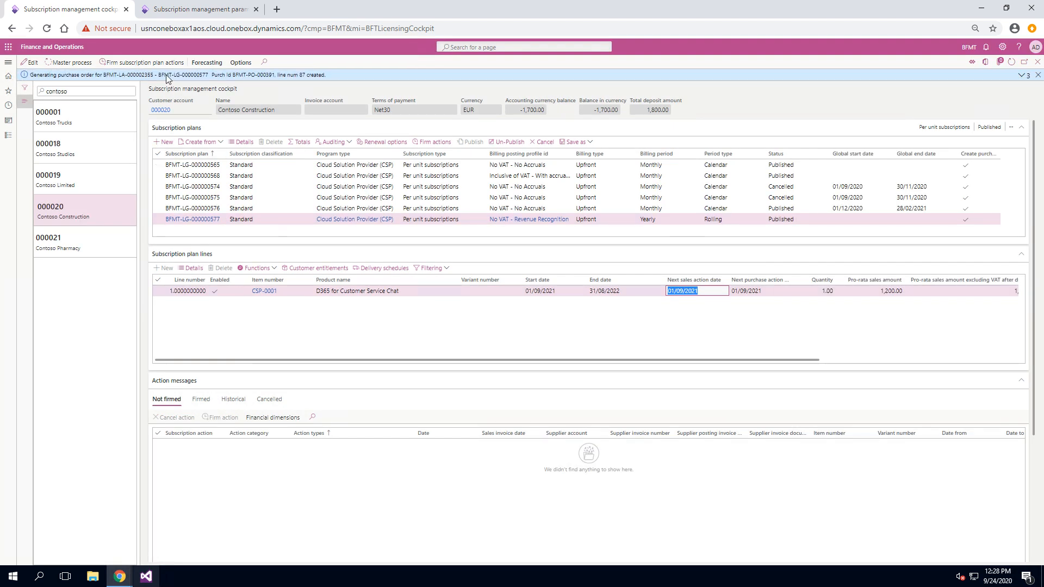
click(1021, 80)
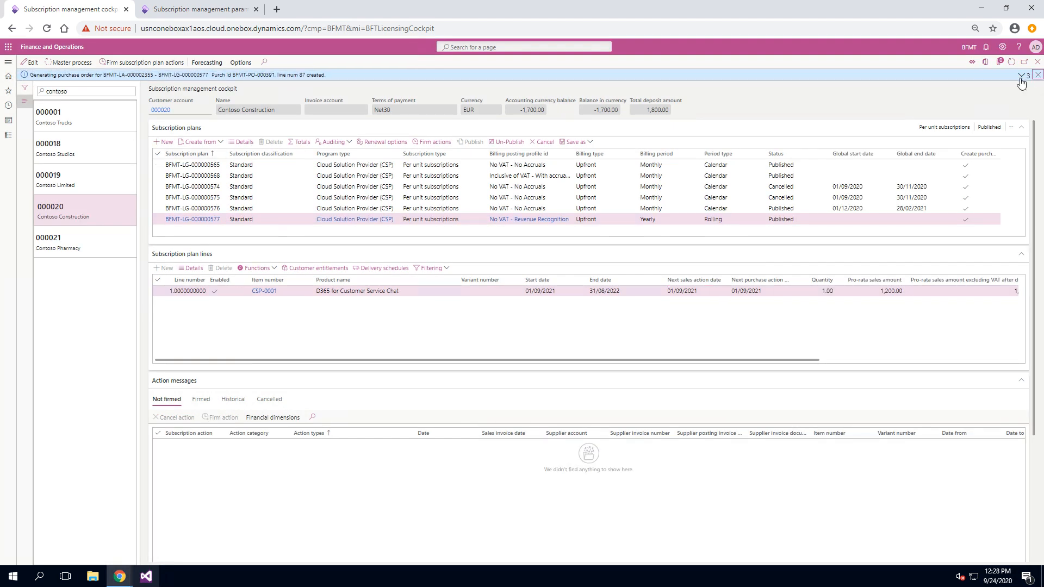
Step: Recheck the test date, run the master process for the yearly plan, and review its renewal options
click(201, 9)
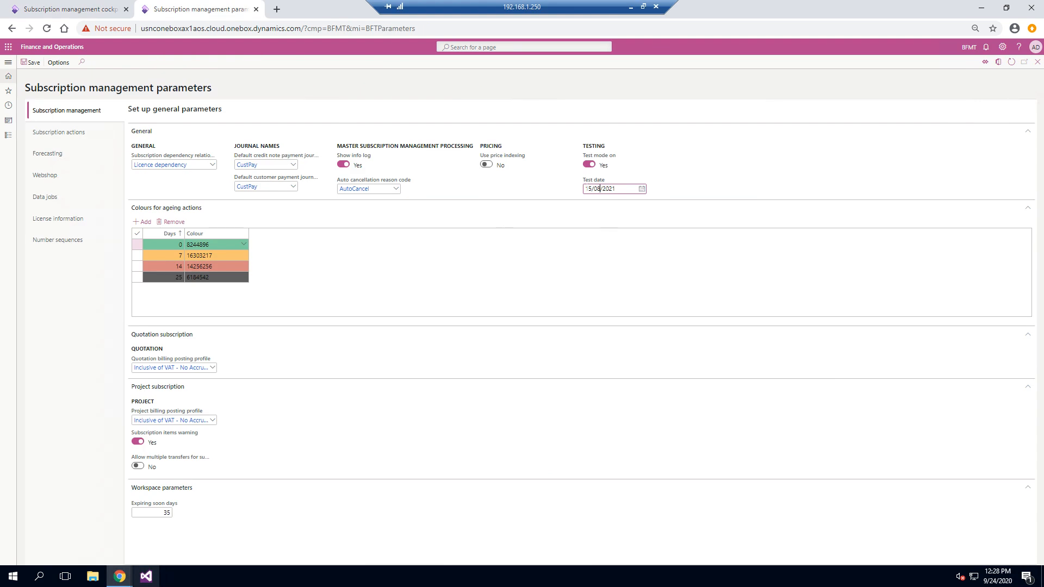
click(81, 9)
click(69, 62)
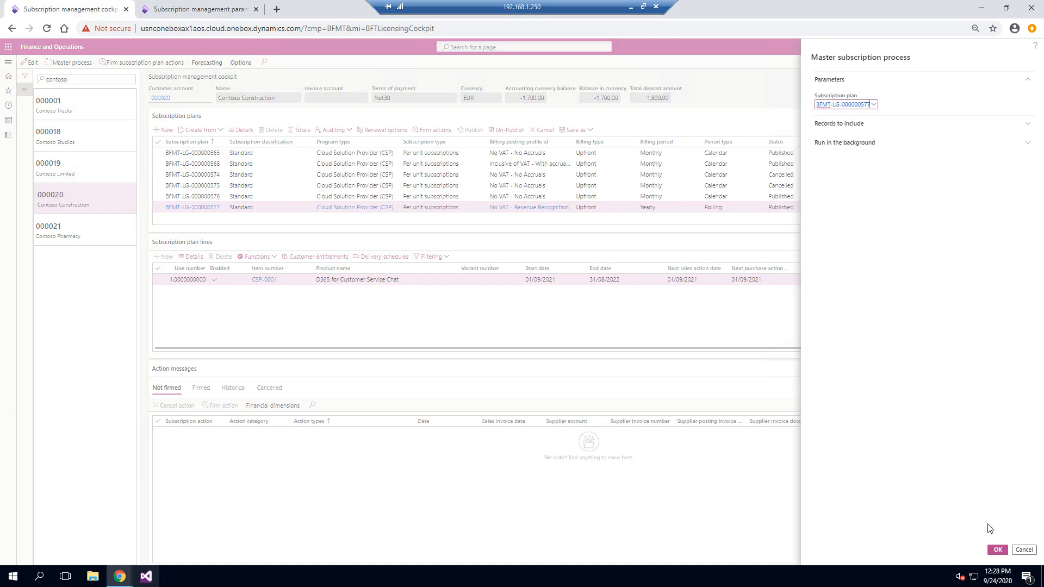
click(997, 550)
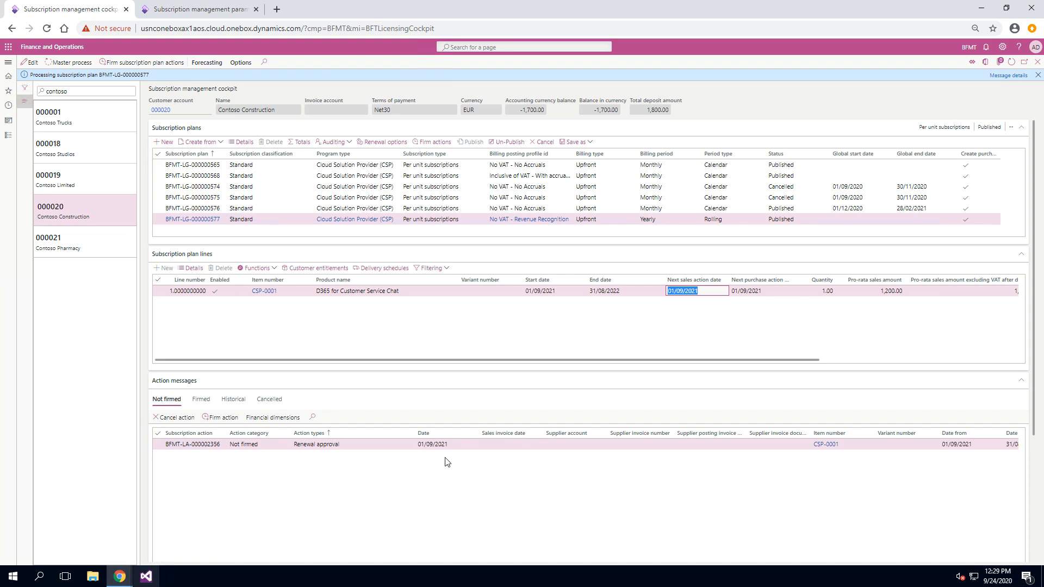
click(385, 144)
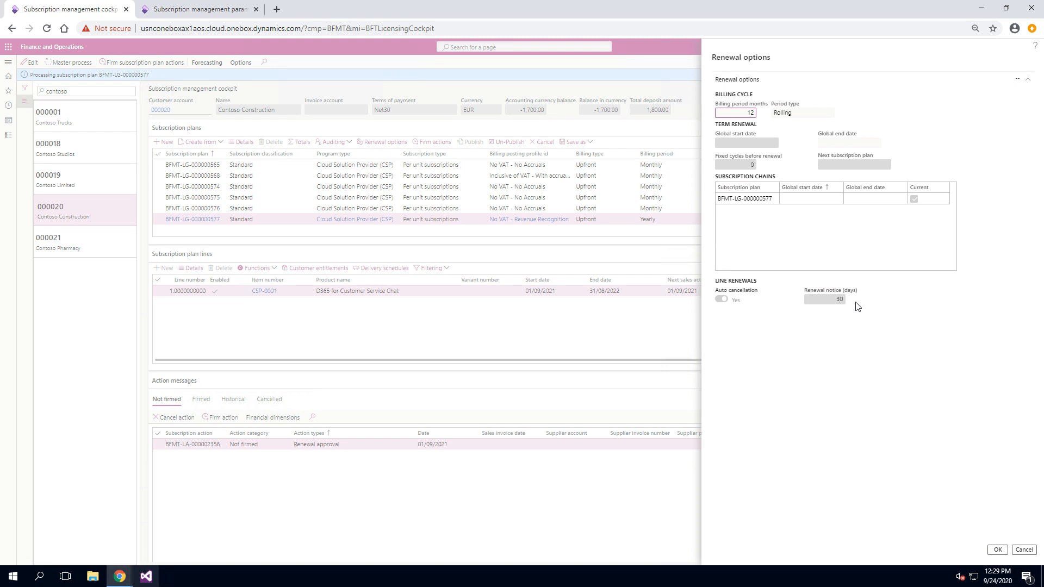
click(1025, 550)
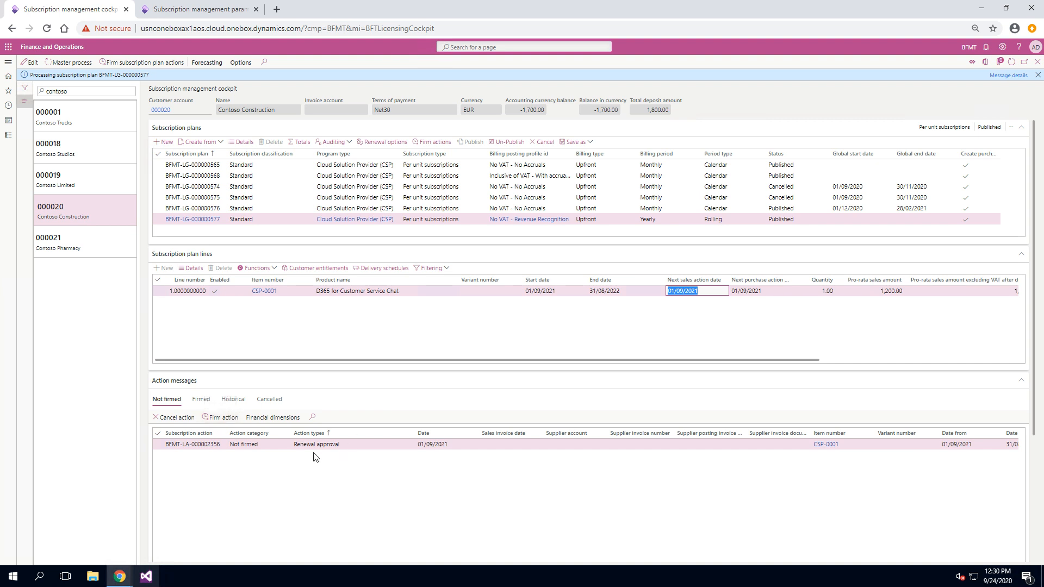
Step: Cancel the yearly plan's pending renewal approval action with reason code SubCancel, and check the cancelled and not firmed action lists
click(159, 444)
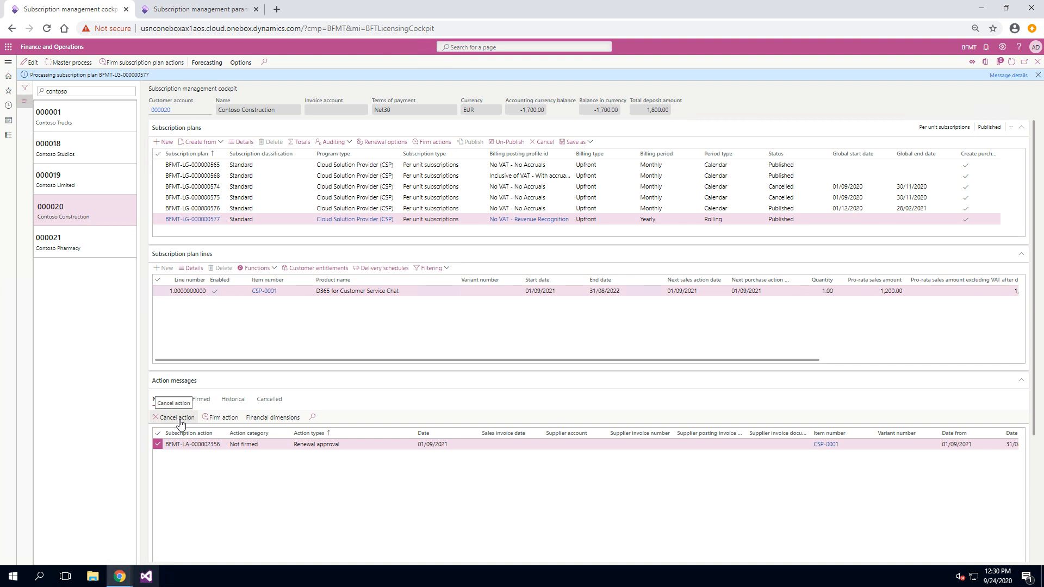
click(176, 421)
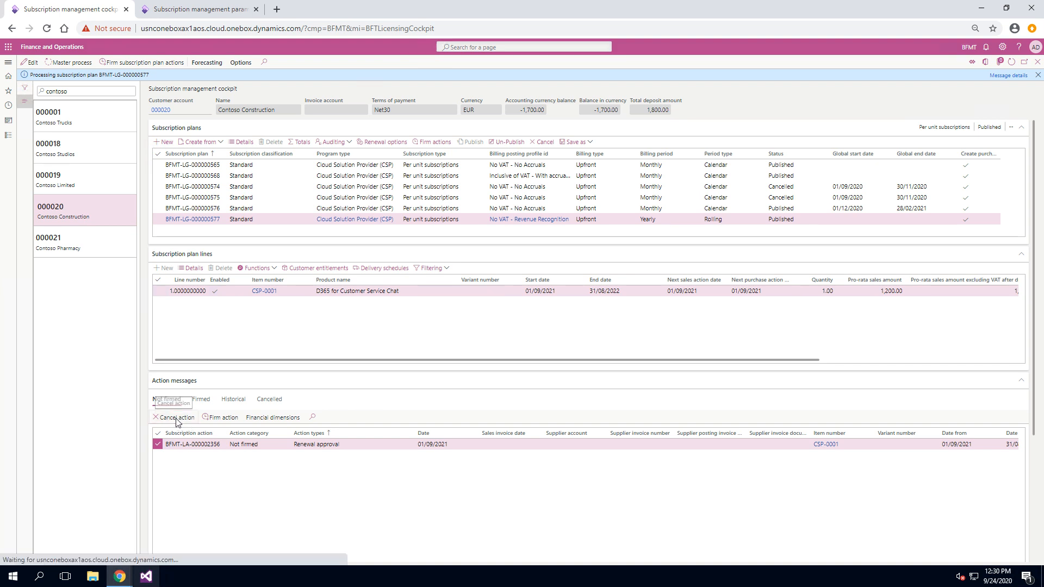
click(608, 277)
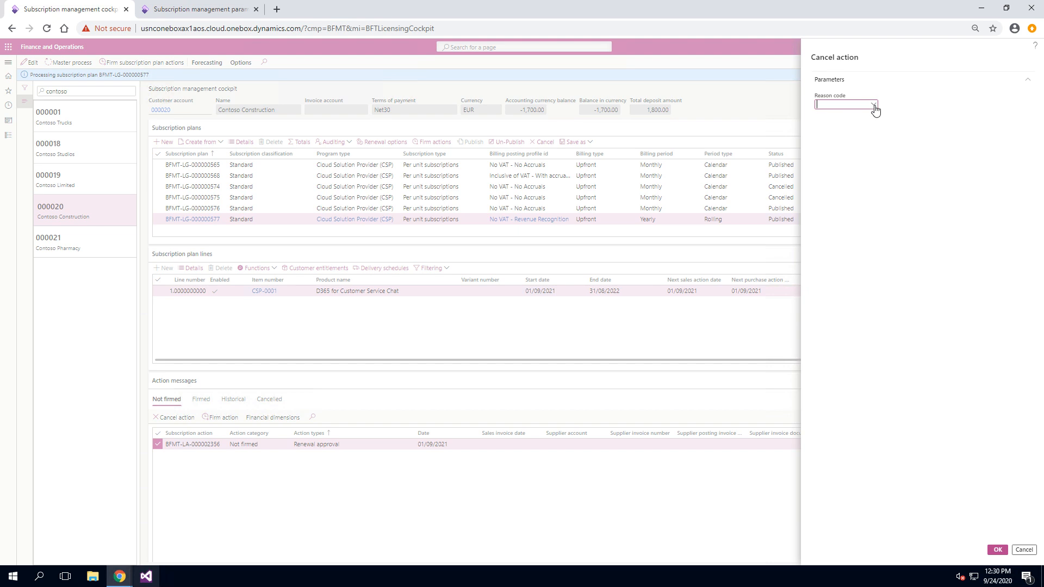
click(873, 104)
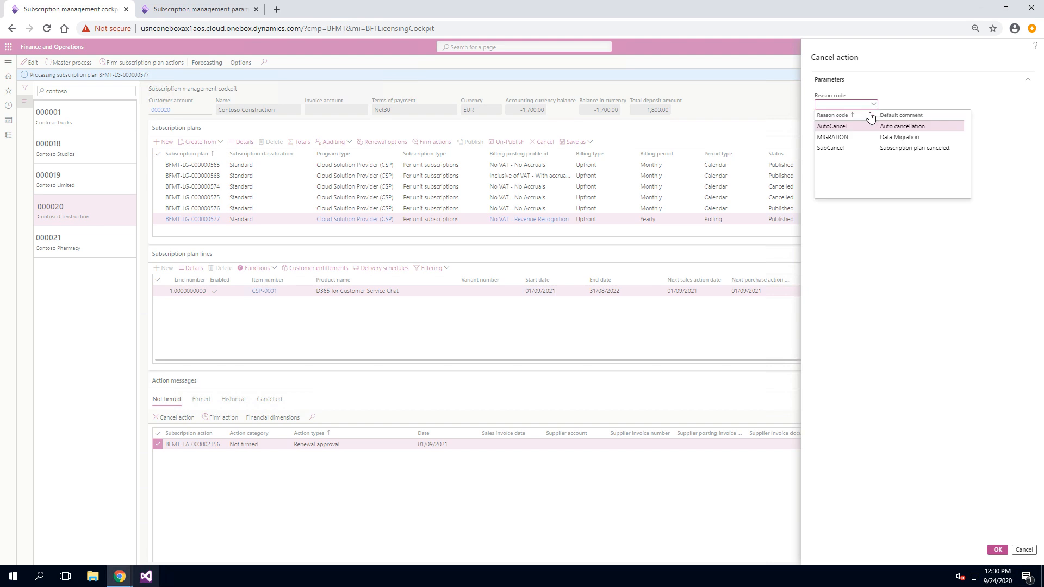
click(853, 148)
key(Return)
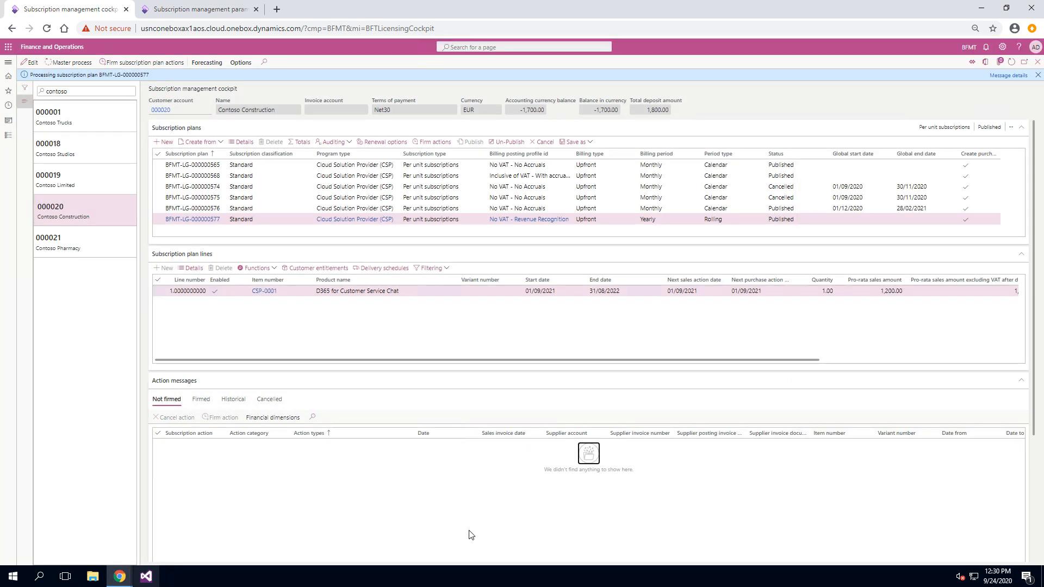
click(269, 399)
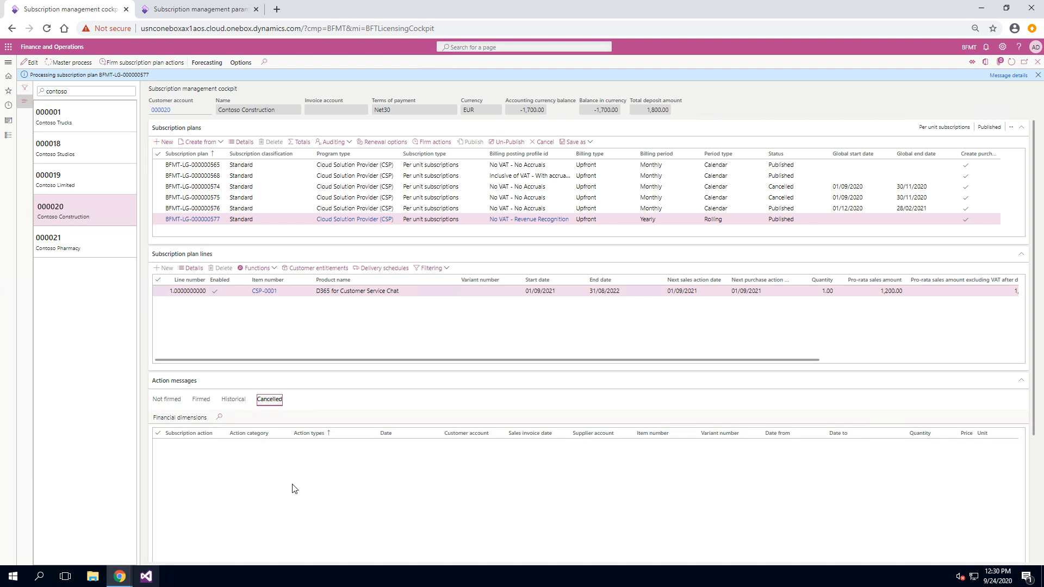
click(170, 399)
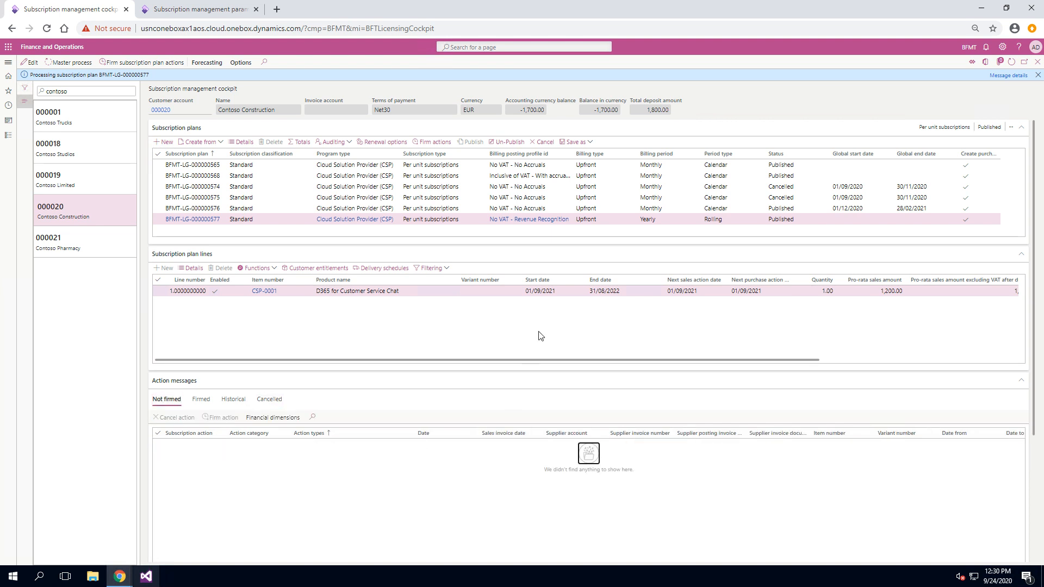
Step: Copy the plan line's next sales action date, 01/09/2021, into the test date of the subscription management parameters
click(670, 290)
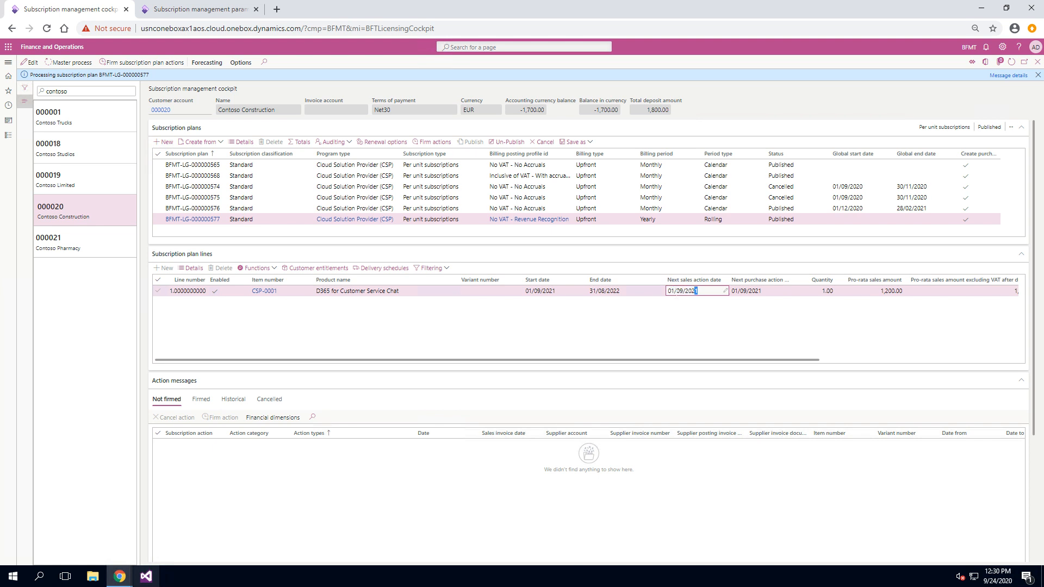
drag(671, 291, 668, 291)
key(ctrl+c)
click(190, 10)
drag(614, 188, 564, 194)
key(ctrl+v)
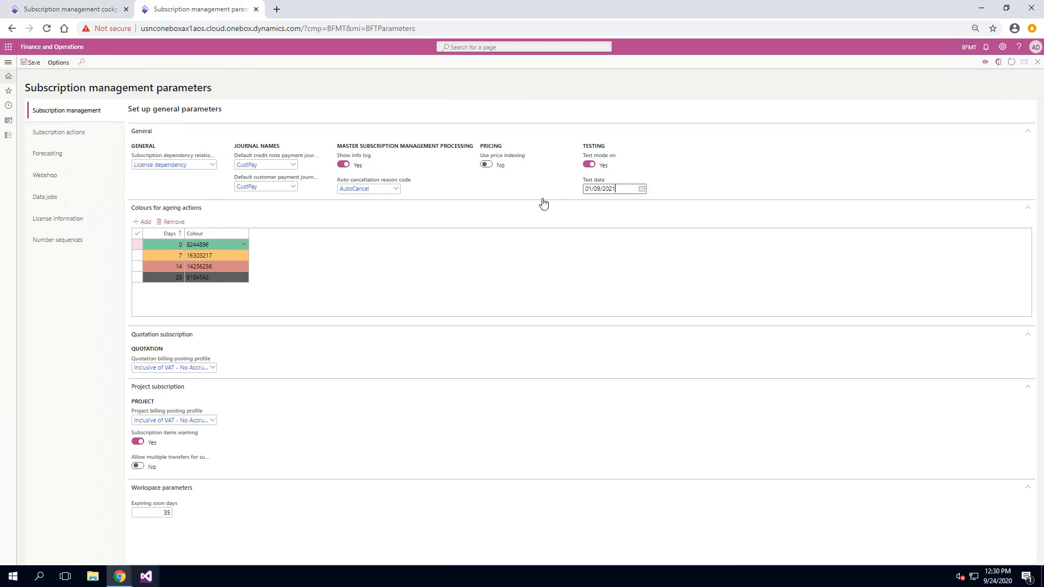
Step: Return to the cockpit and start the master subscription process for the yearly rolling plan
click(103, 10)
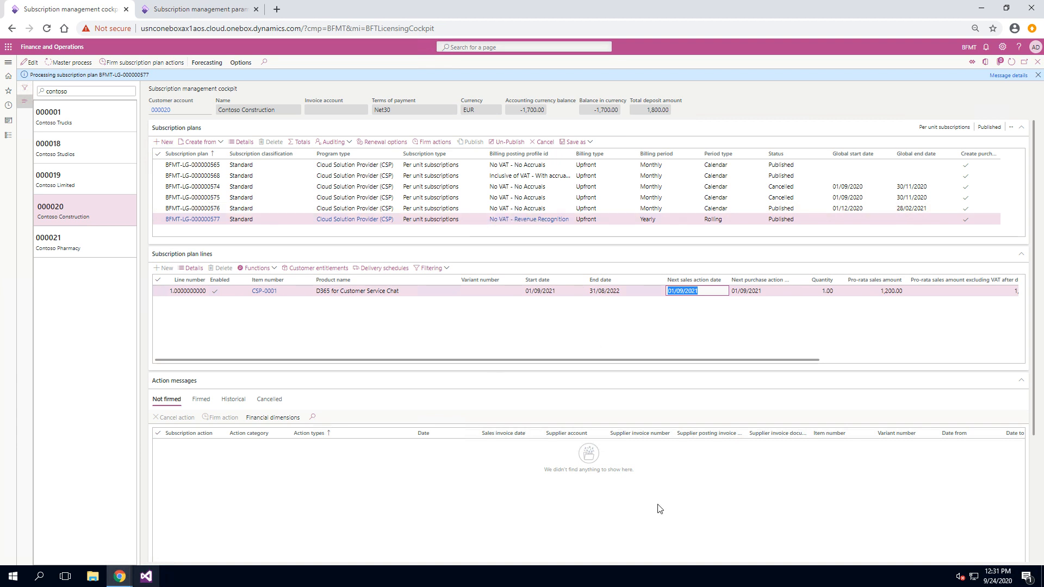
click(70, 62)
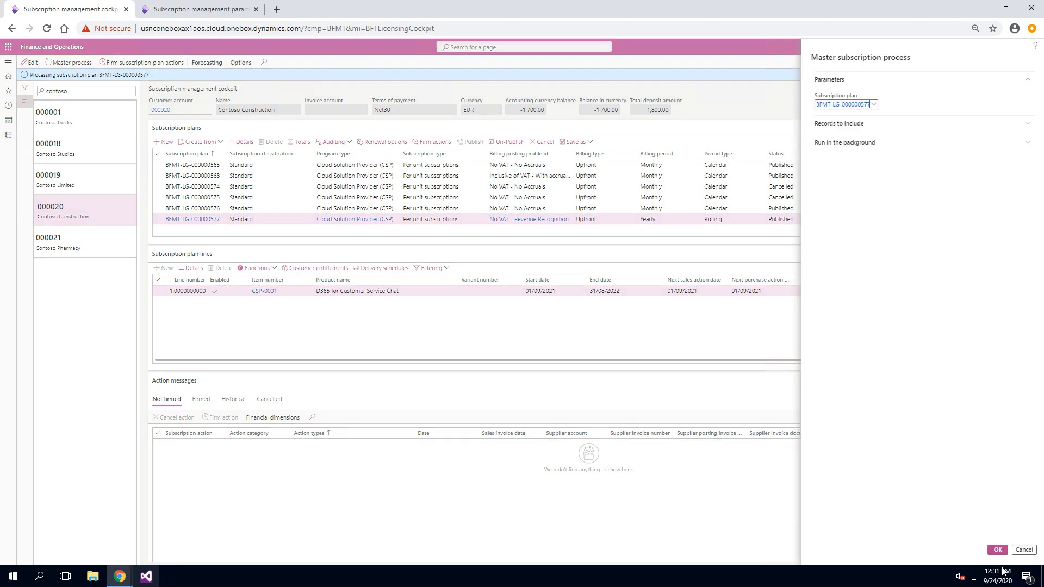